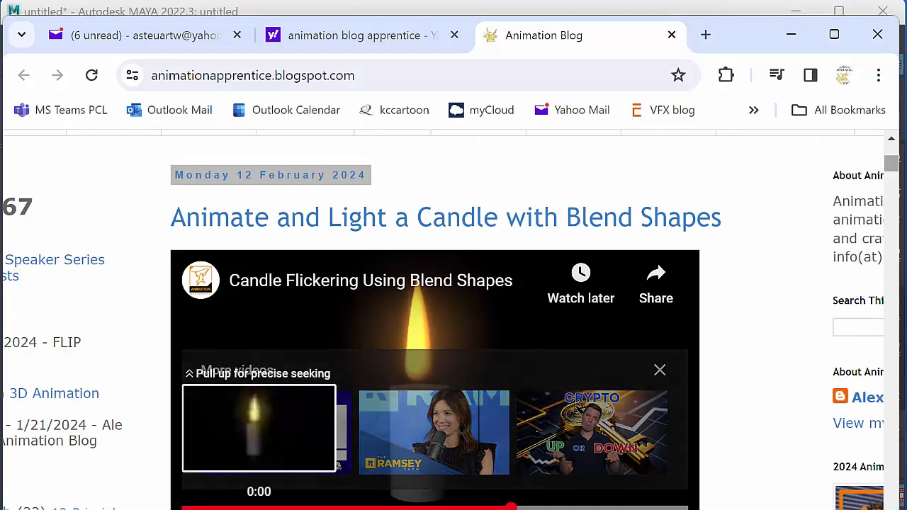
# Replay the embedded "Candle Flickering Using Blend Shapes" video in the blog post several times.
pyautogui.click(199, 509)
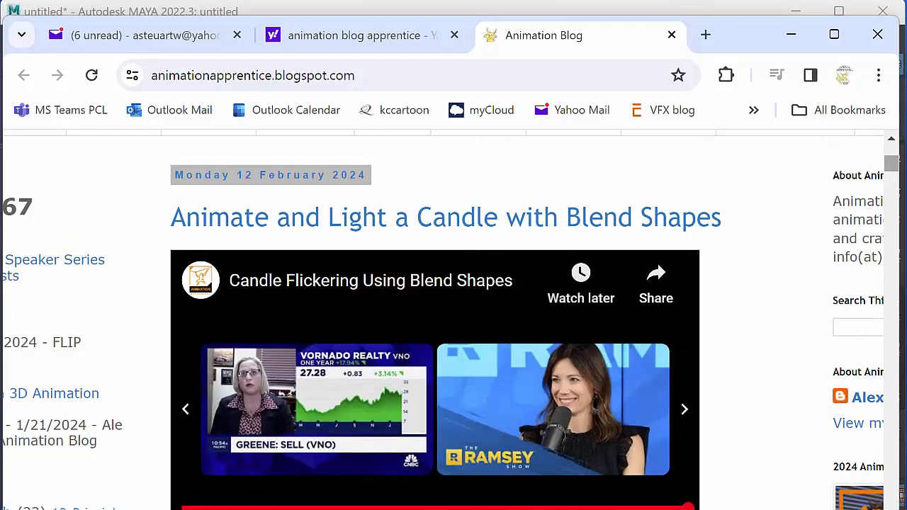
pyautogui.click(199, 509)
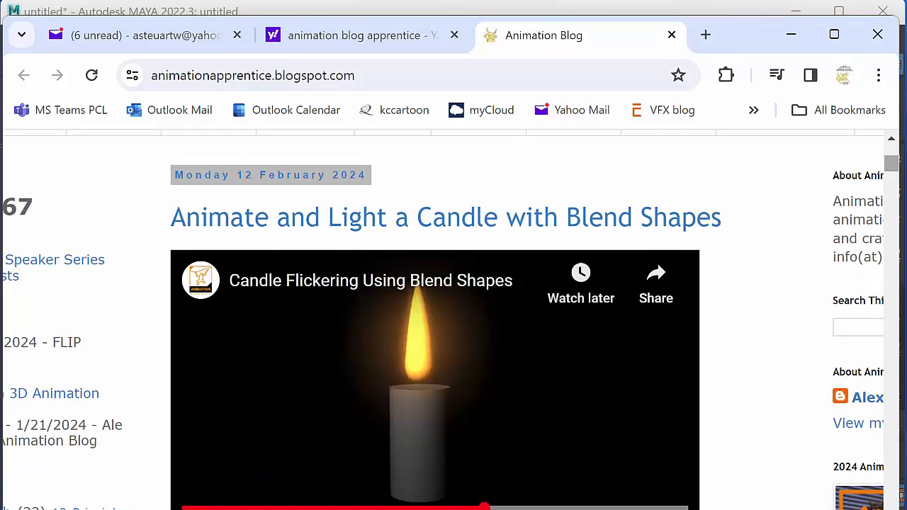
pyautogui.click(198, 509)
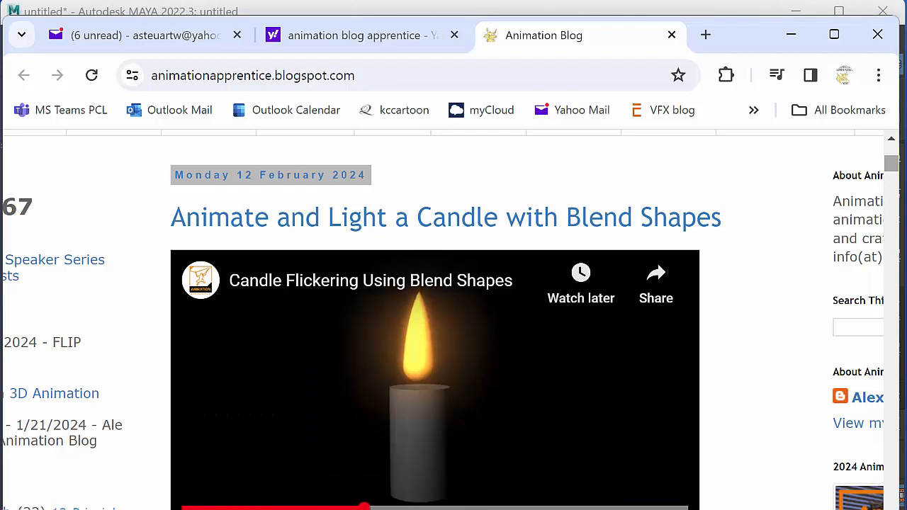
pyautogui.click(199, 509)
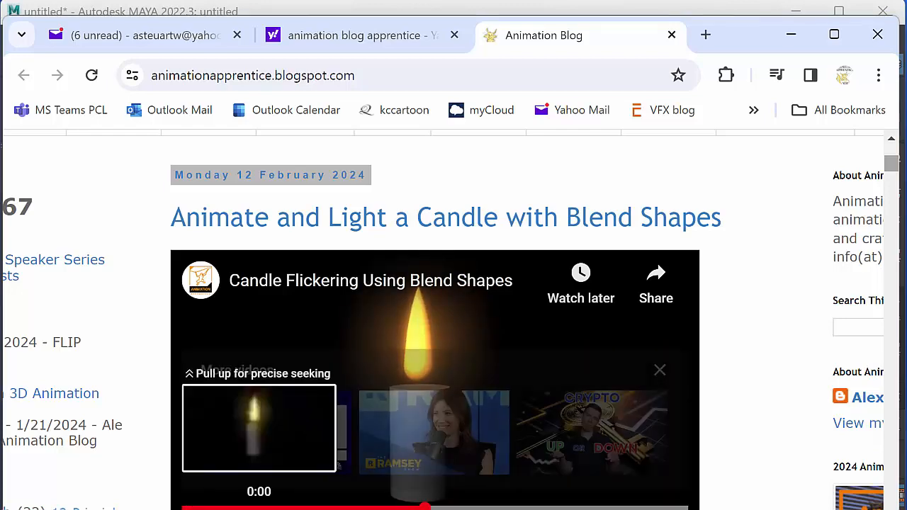
# Open the full blog post "Animate and Light a Candle with Blend Shapes".
pyautogui.moveTo(890, 162); pyautogui.dragTo(894, 173)
pyautogui.scroll(-3, 894, 173)
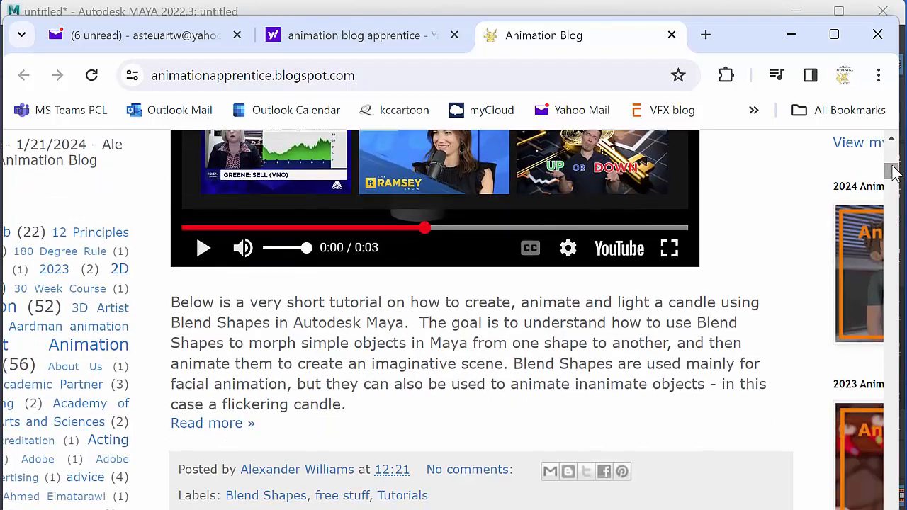
pyautogui.scroll(1, 666, 221)
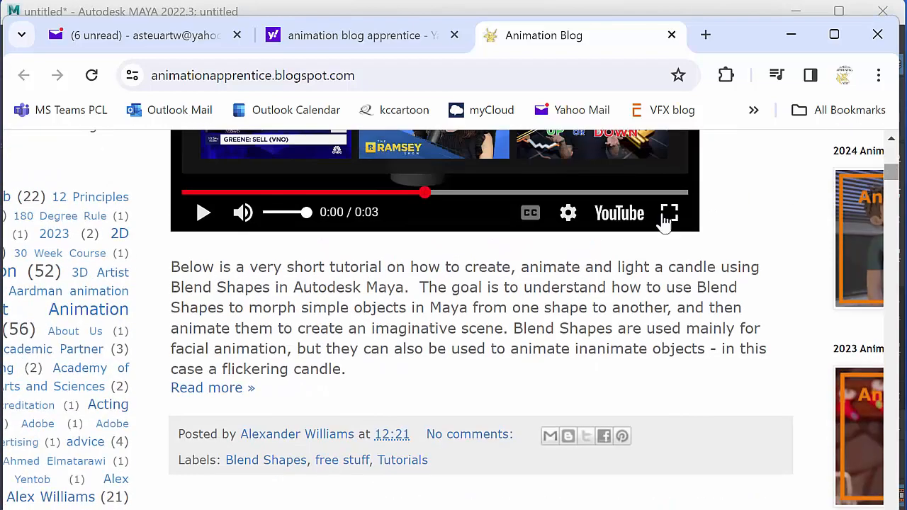
pyautogui.scroll(5, 894, 179)
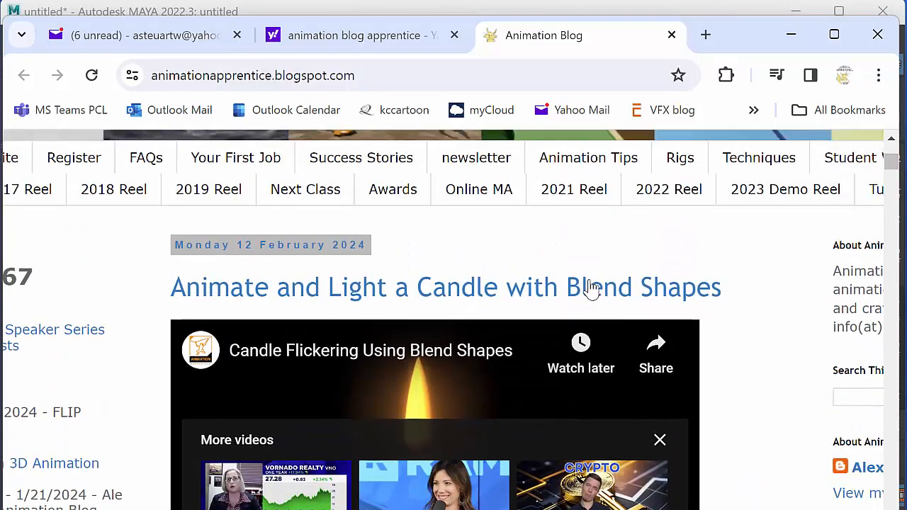
pyautogui.click(590, 287)
# Read through the post's videos and its Blend Shapes work method for creating base and target shapes.
pyautogui.scroll(-10, 893, 162)
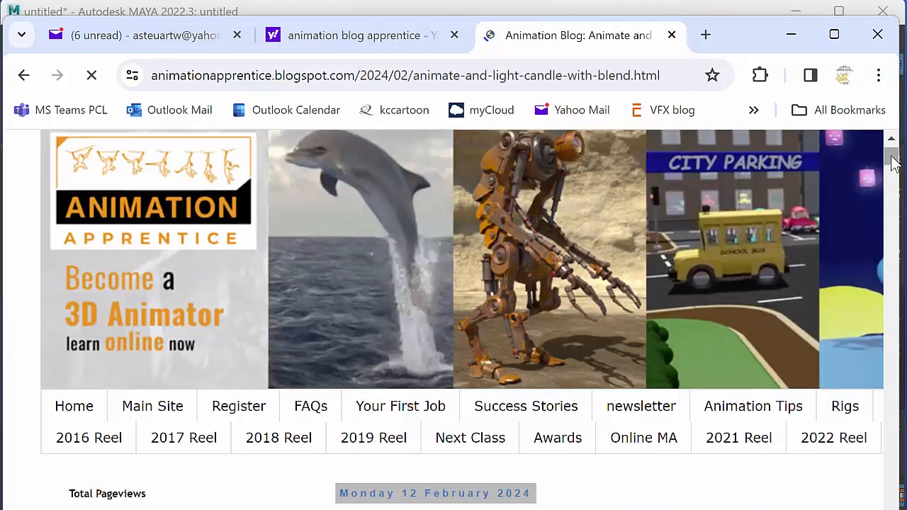
pyautogui.scroll(-7, 894, 163)
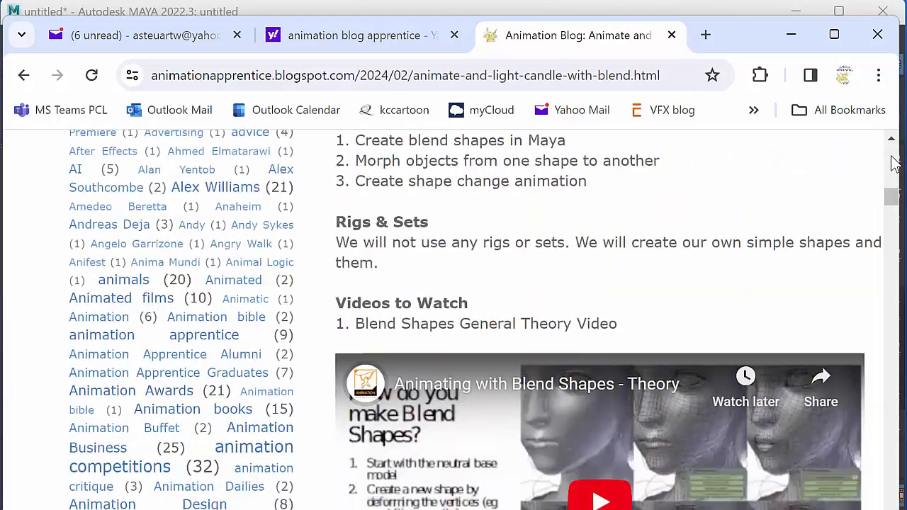
pyautogui.scroll(-3, 894, 163)
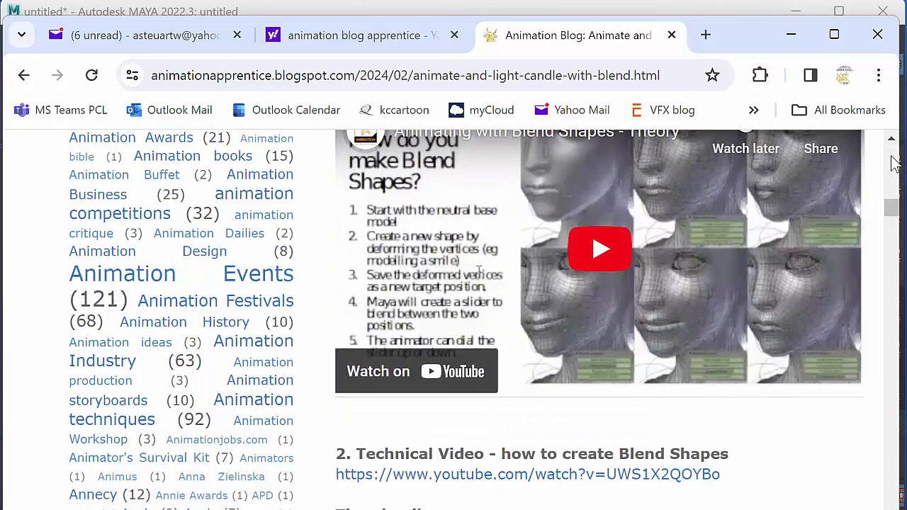
pyautogui.scroll(-3, 894, 163)
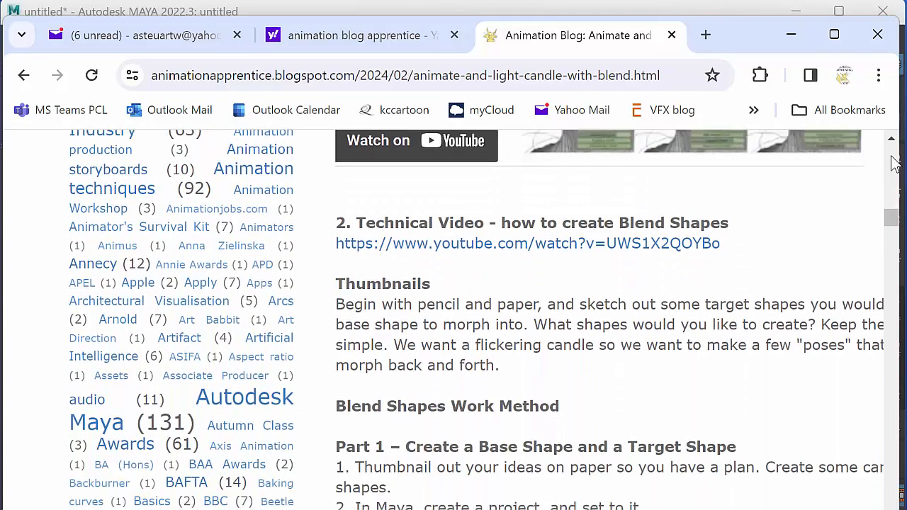
pyautogui.scroll(-4, 894, 163)
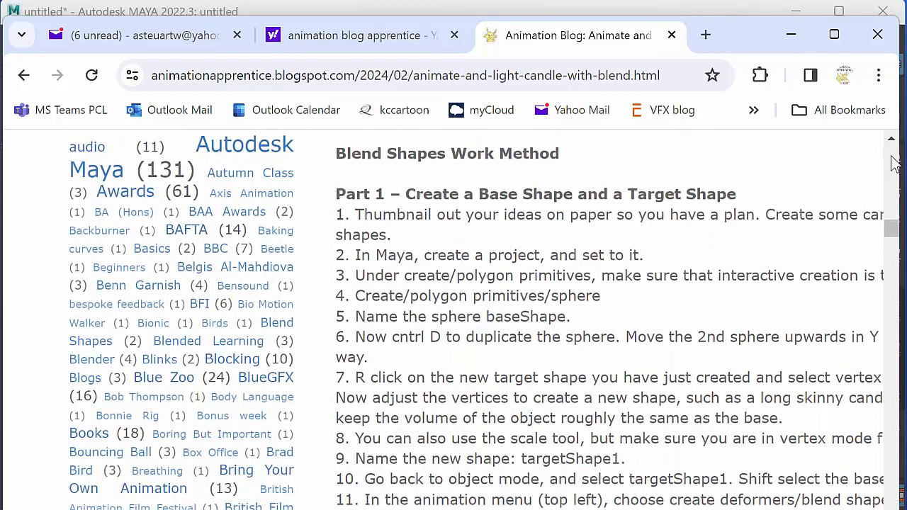
pyautogui.scroll(-4, 894, 163)
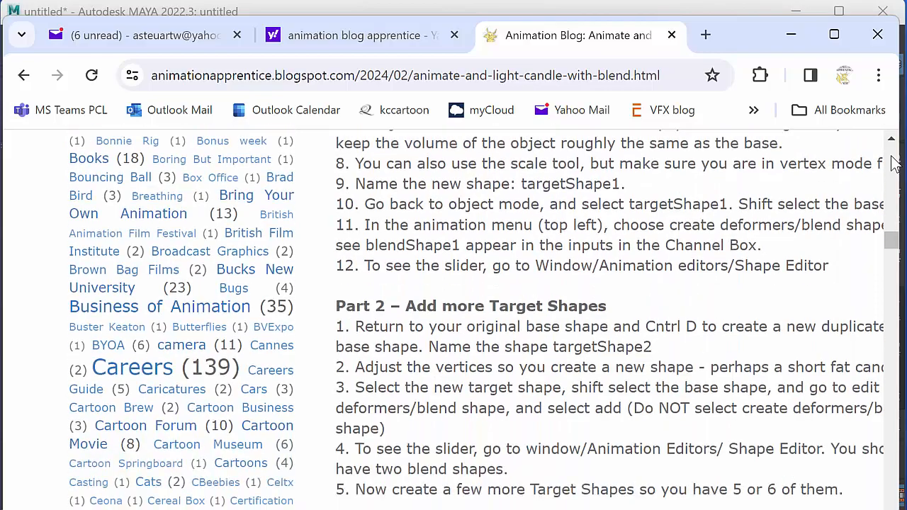
pyautogui.scroll(12, 894, 163)
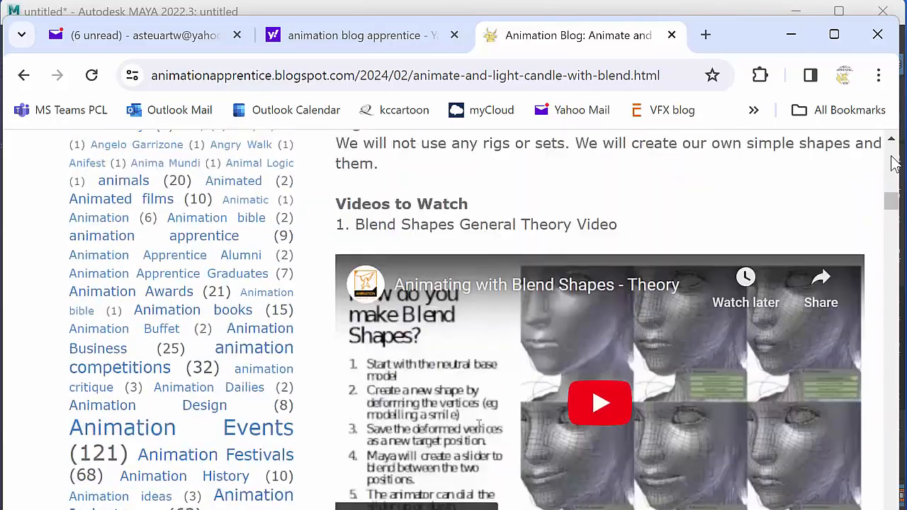
# Switch to Maya and review the candle_12feb2024 project's folder locations in the Project Window.
pyautogui.click(659, 10)
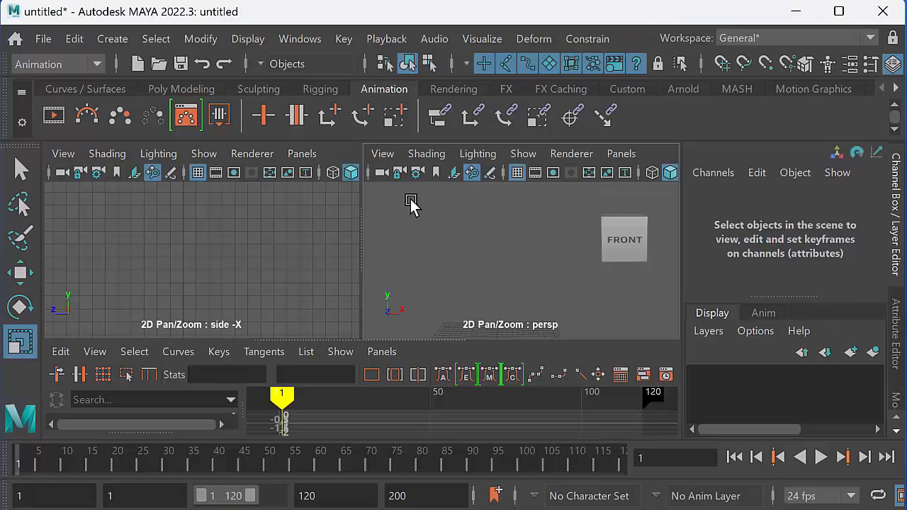
pyautogui.click(43, 39)
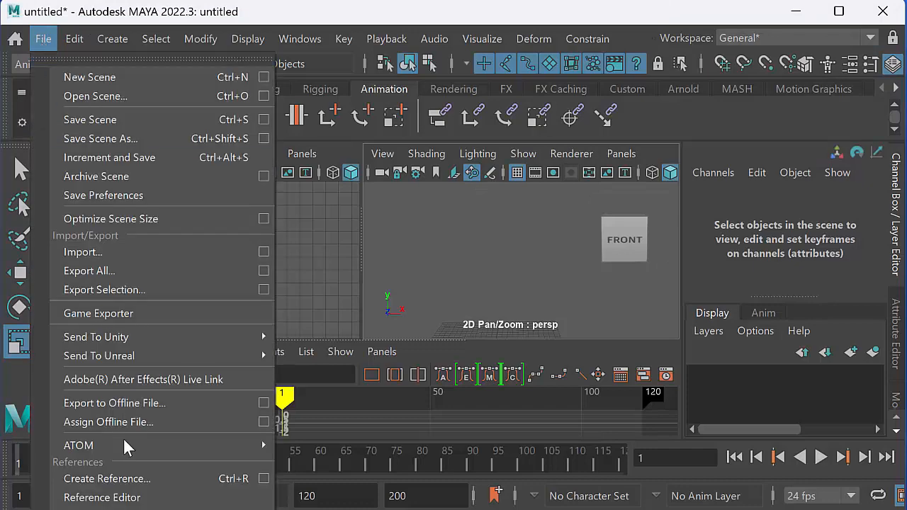
pyautogui.moveTo(78, 445)
pyautogui.click(151, 507)
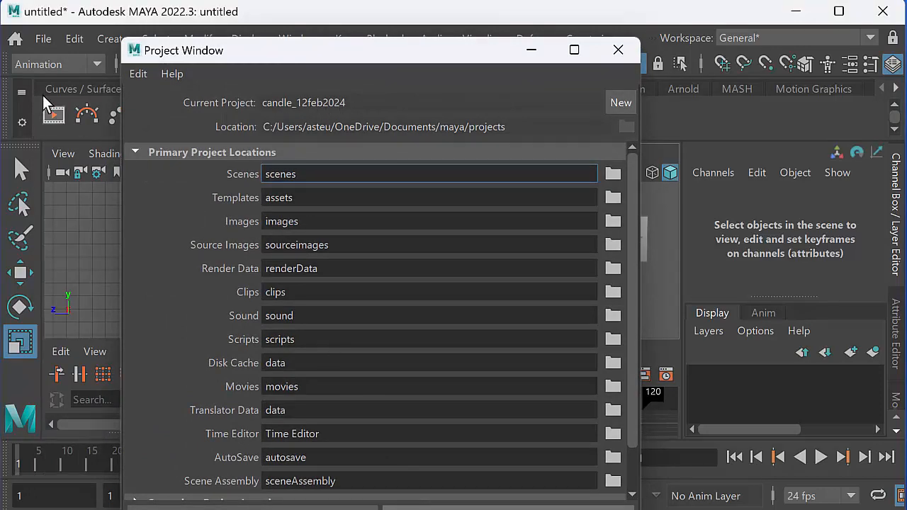
pyautogui.click(423, 505)
# Set the current project to the candle_12feb2024 folder.
pyautogui.click(43, 39)
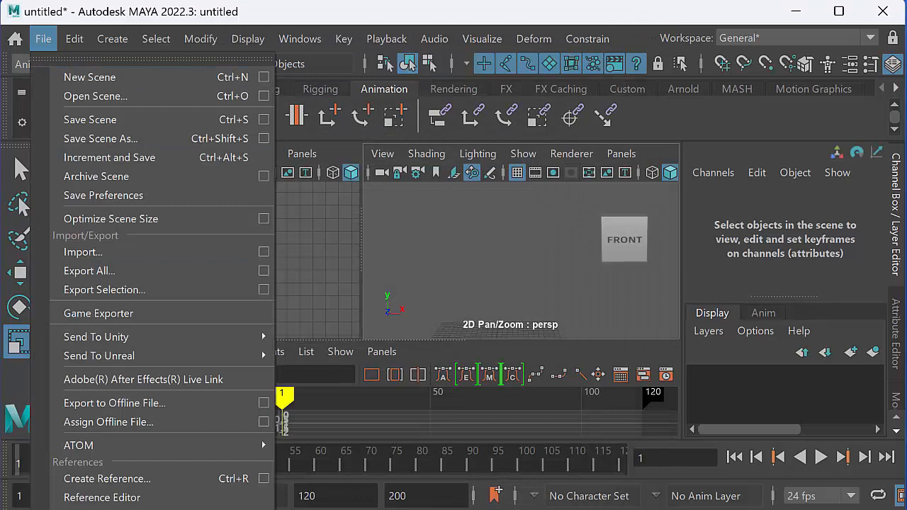
pyautogui.click(95, 508)
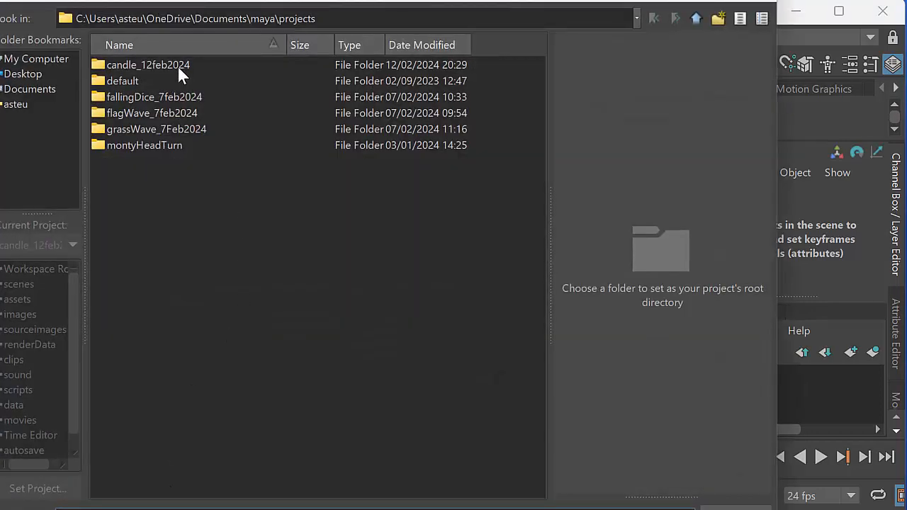
pyautogui.click(178, 67)
pyautogui.click(736, 508)
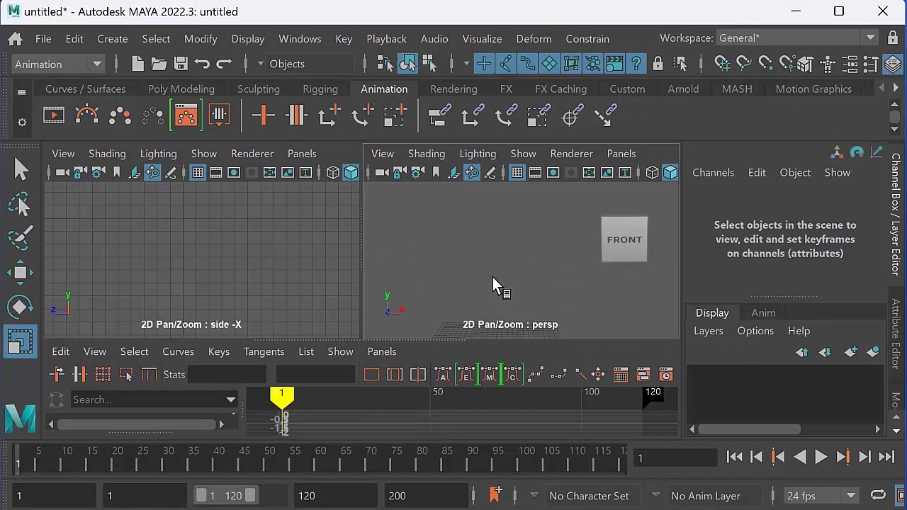
# Create a polygon cylinder in the enlarged perspective view and name it candle.
pyautogui.press('space')
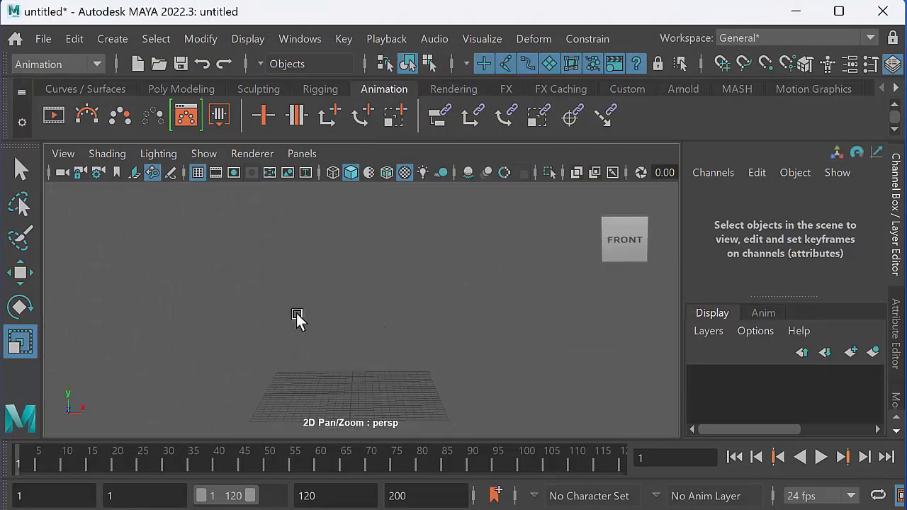
pyautogui.keyDown('alt'); pyautogui.moveTo(296, 315); pyautogui.dragTo(346, 289); pyautogui.keyUp('alt')
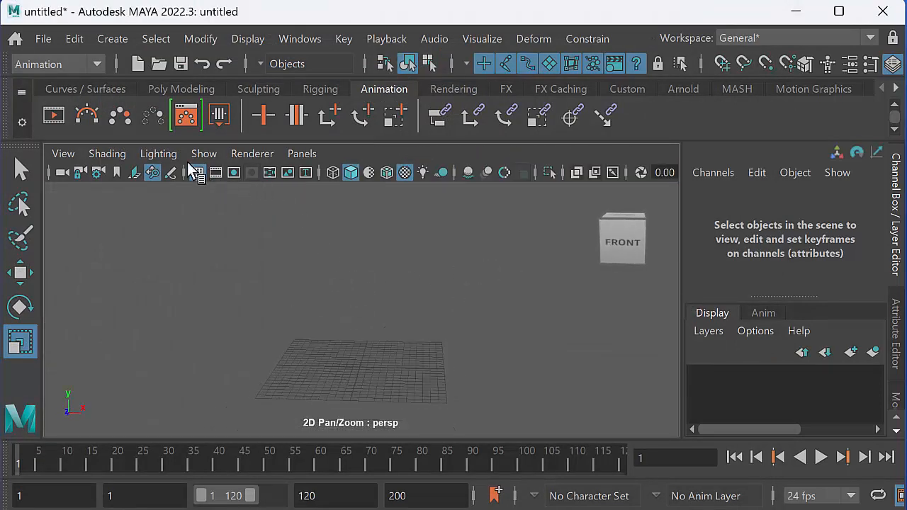
pyautogui.click(116, 41)
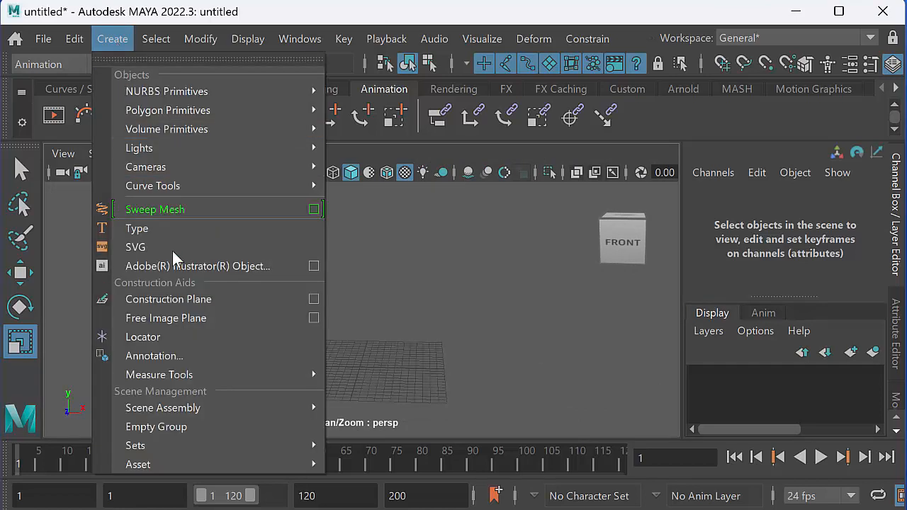
pyautogui.moveTo(186, 117)
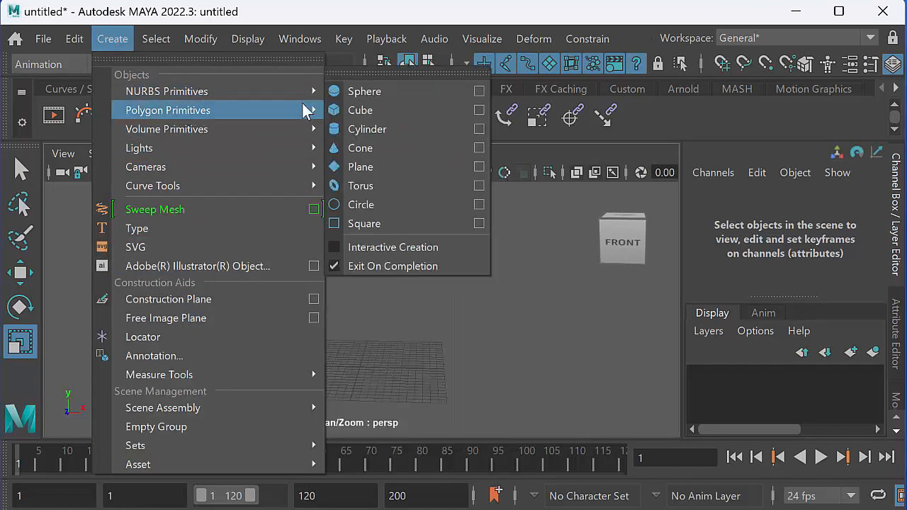
pyautogui.click(397, 148)
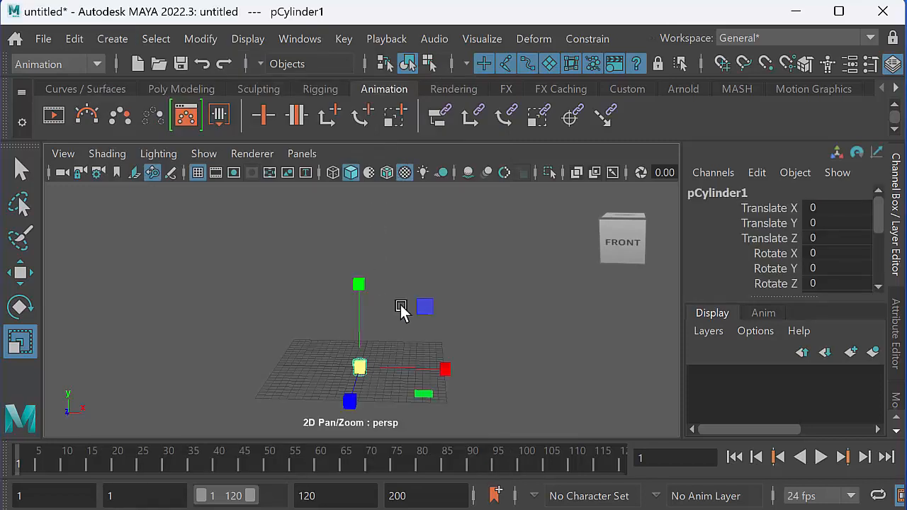
pyautogui.doubleClick(722, 193)
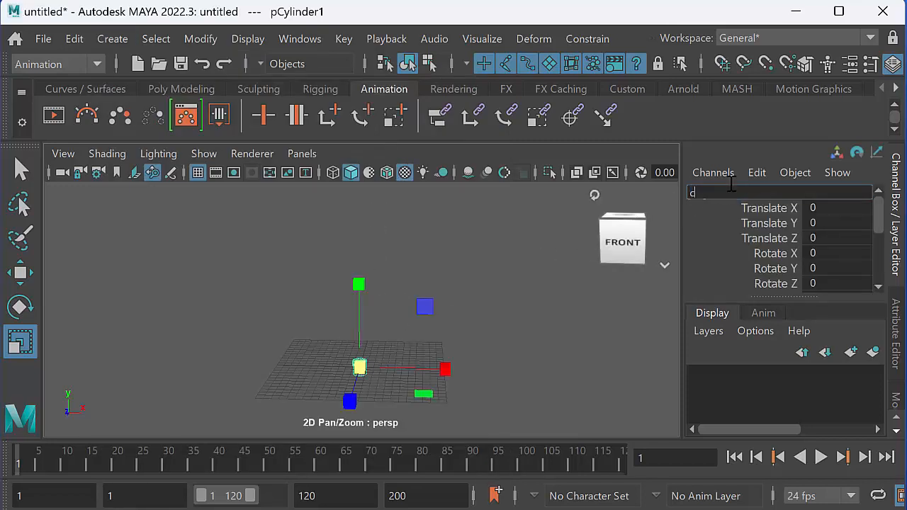
pyautogui.write('candle')
pyautogui.press('Return')
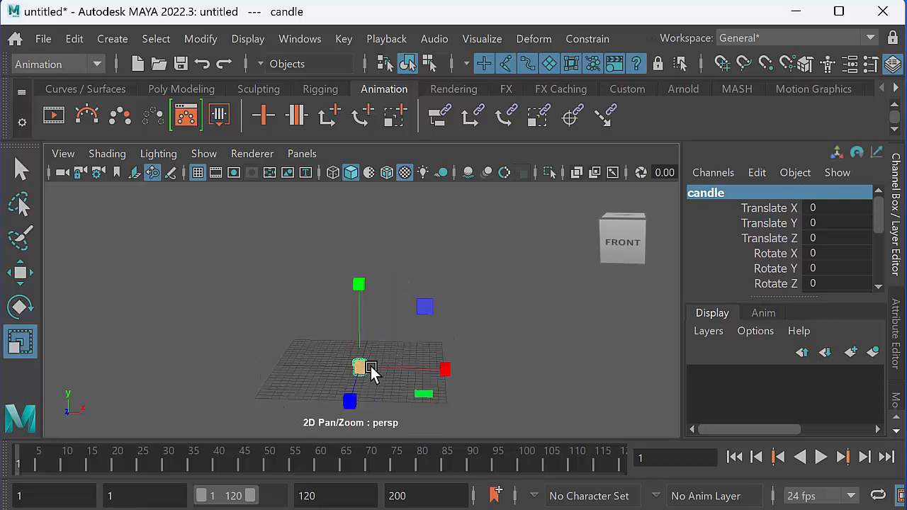
# Scale the candle up uniformly, stretch it taller, and raise it onto the grid at about 7.3 in Y.
pyautogui.moveTo(378, 358); pyautogui.dragTo(395, 306)
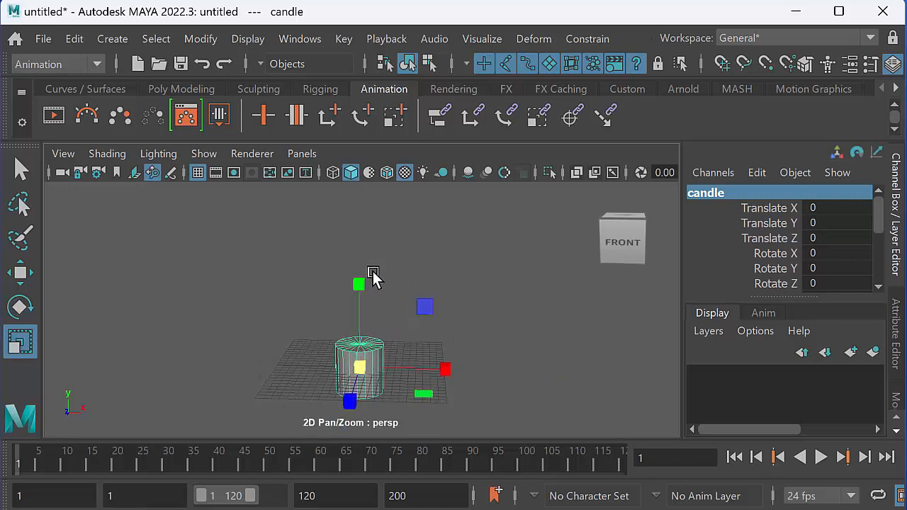
pyautogui.moveTo(372, 273); pyautogui.dragTo(360, 213)
pyautogui.press('w')
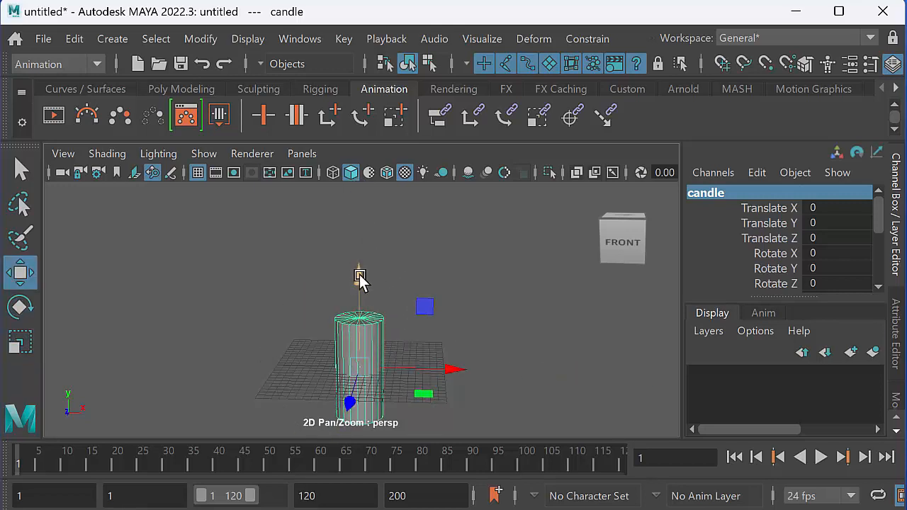
pyautogui.moveTo(360, 277); pyautogui.dragTo(359, 226)
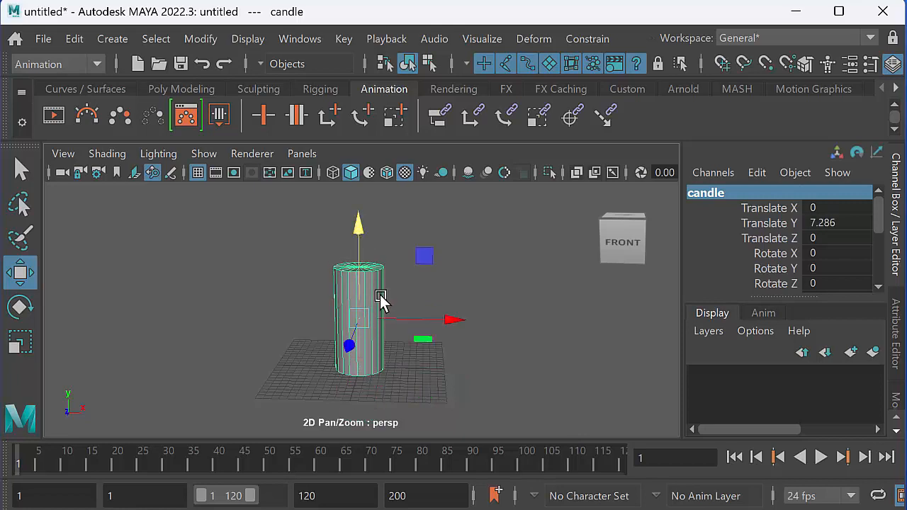
# Create a polygon sphere and raise it above the candle to about 18.7 in Y.
pyautogui.keyDown('alt'); pyautogui.moveTo(381, 296); pyautogui.dragTo(379, 361, button='middle'); pyautogui.keyUp('alt')
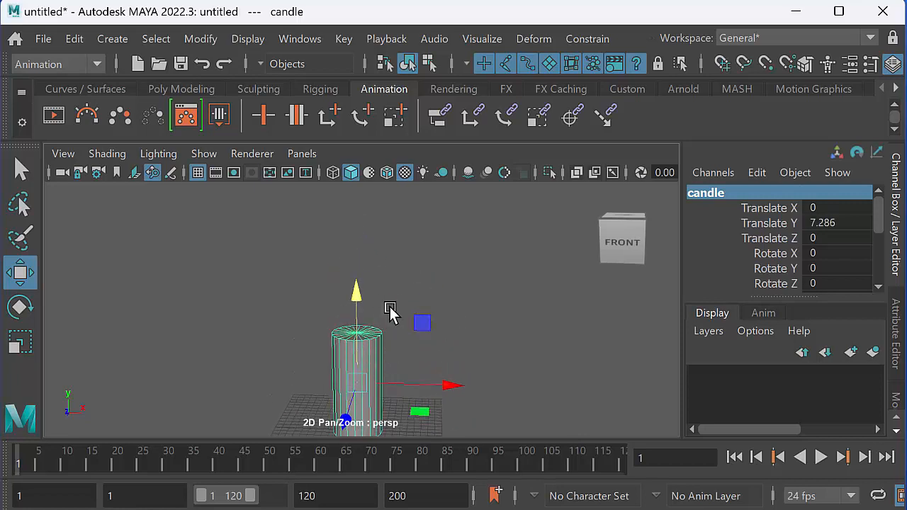
pyautogui.click(112, 39)
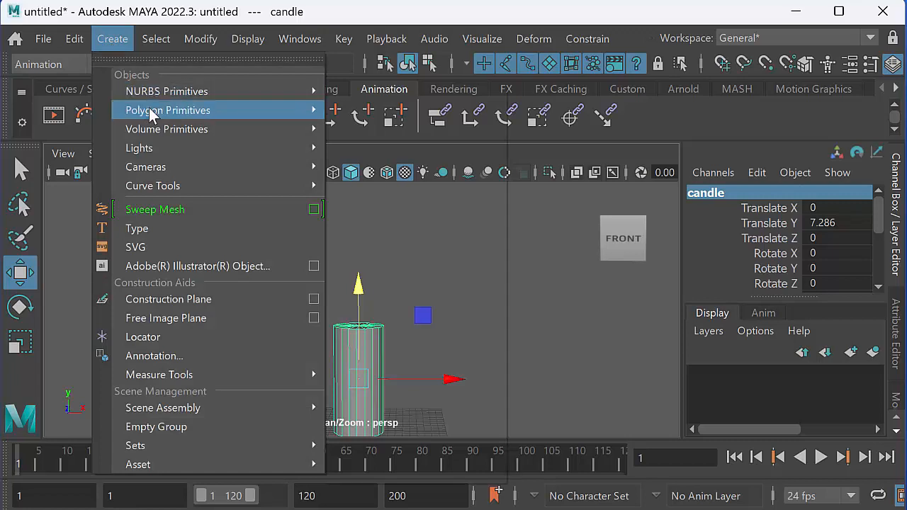
pyautogui.moveTo(219, 111)
pyautogui.click(376, 110)
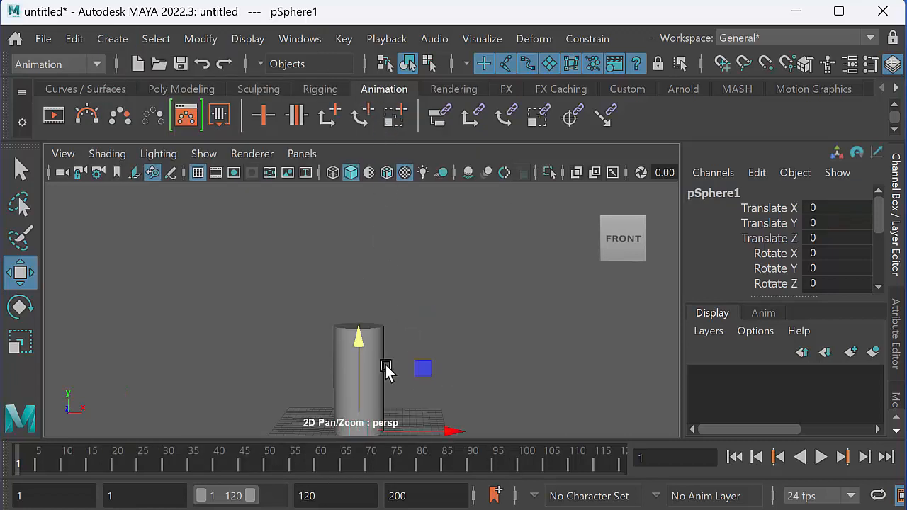
pyautogui.moveTo(359, 339); pyautogui.dragTo(359, 202)
# Scale the sphere above the candle up uniformly until it is nearly as wide as the candle.
pyautogui.keyDown('alt'); pyautogui.moveTo(363, 301); pyautogui.dragTo(340, 323, button='middle'); pyautogui.keyUp('alt')
pyautogui.keyDown('alt'); pyautogui.moveTo(354, 326); pyautogui.dragTo(428, 335, button='right'); pyautogui.keyUp('alt')
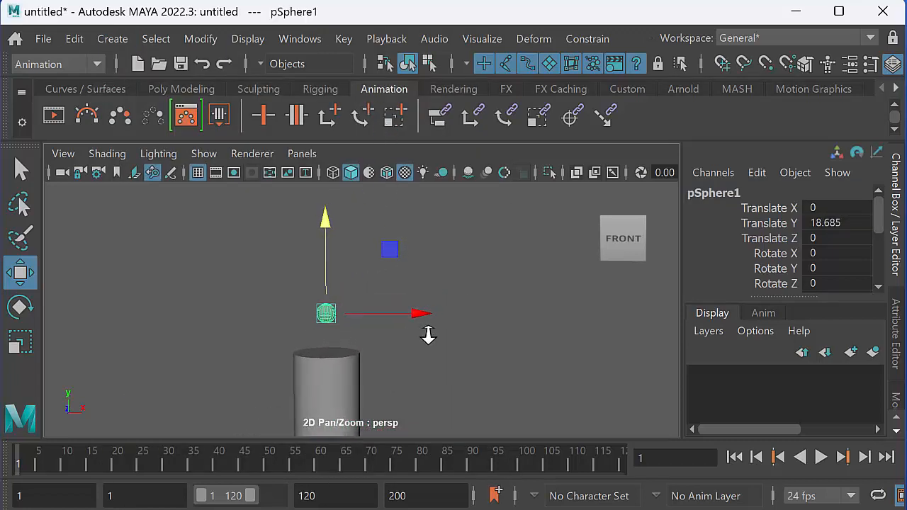
pyautogui.press('e')
pyautogui.press('r')
pyautogui.keyDown('alt'); pyautogui.moveTo(348, 300); pyautogui.dragTo(347, 312, button='middle'); pyautogui.keyUp('alt')
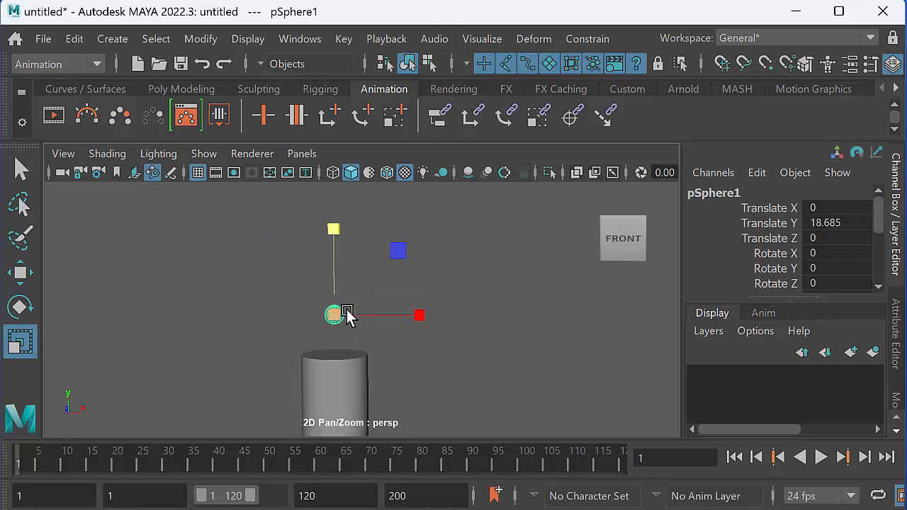
pyautogui.moveTo(347, 314); pyautogui.dragTo(384, 286)
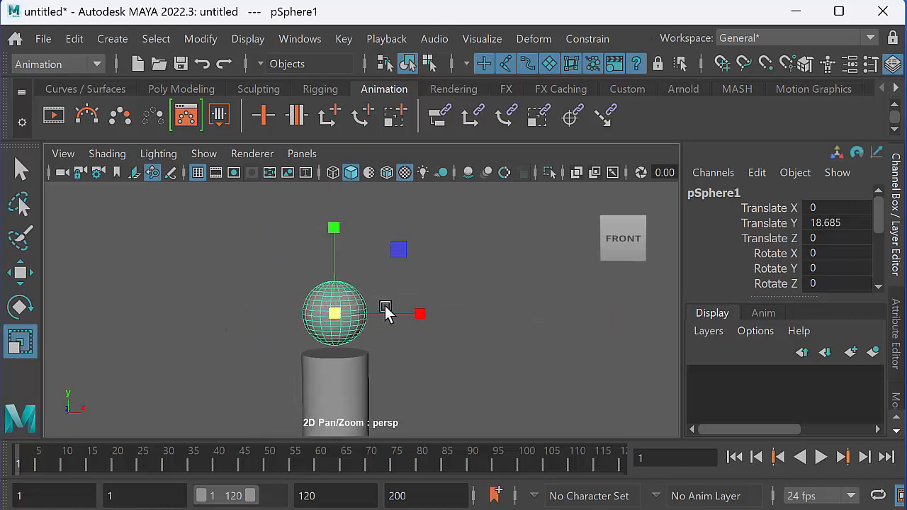
# In the enlarged side view, select the sphere's top nine vertex rings and move them up slightly.
pyautogui.press('space')
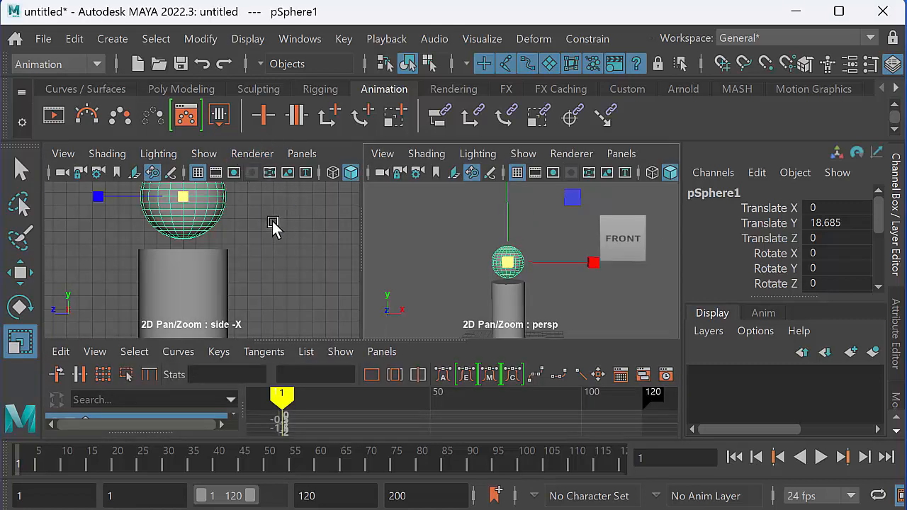
pyautogui.press('space')
pyautogui.keyDown('alt'); pyautogui.moveTo(445, 253); pyautogui.dragTo(454, 314, button='middle'); pyautogui.keyUp('alt')
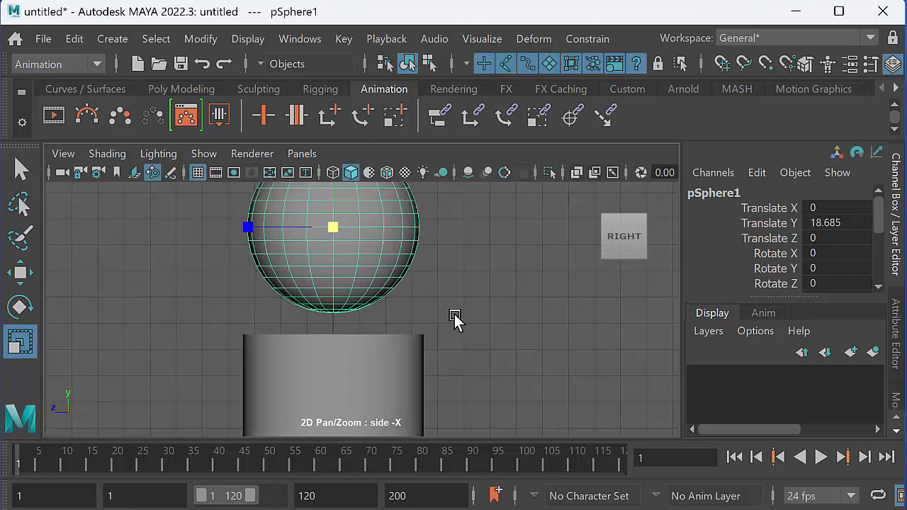
pyautogui.keyDown('alt'); pyautogui.moveTo(454, 314); pyautogui.dragTo(376, 286, button='right'); pyautogui.keyUp('alt')
pyautogui.keyDown('alt'); pyautogui.moveTo(376, 285); pyautogui.dragTo(392, 359, button='middle'); pyautogui.keyUp('alt')
pyautogui.moveTo(378, 263); pyautogui.dragTo(274, 258, button='right')
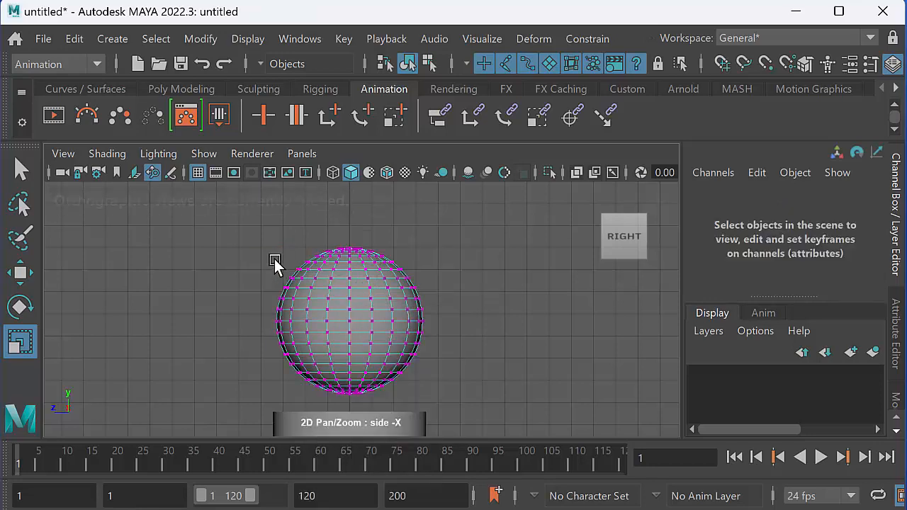
pyautogui.moveTo(252, 242); pyautogui.dragTo(488, 314)
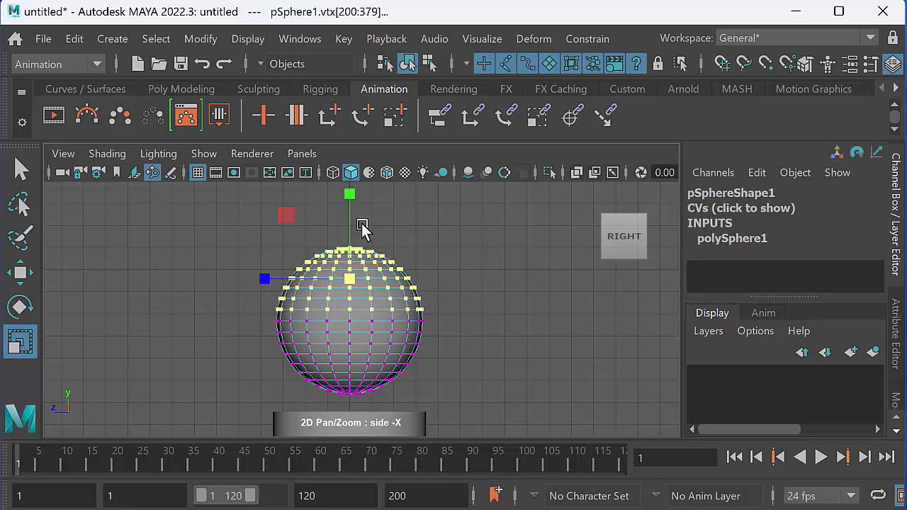
pyautogui.press('w')
pyautogui.moveTo(349, 221); pyautogui.dragTo(349, 206)
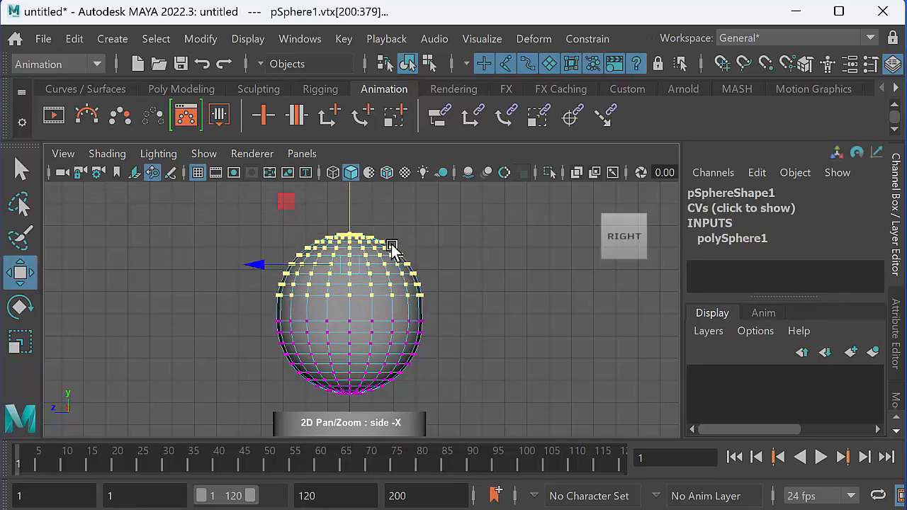
# Select the sphere's top eight vertex rings and move them further up to lengthen the body.
pyautogui.keyDown('alt'); pyautogui.moveTo(393, 258); pyautogui.dragTo(357, 301, button='middle'); pyautogui.keyUp('alt')
pyautogui.press('e')
pyautogui.press('r')
pyautogui.moveTo(341, 296); pyautogui.dragTo(326, 297)
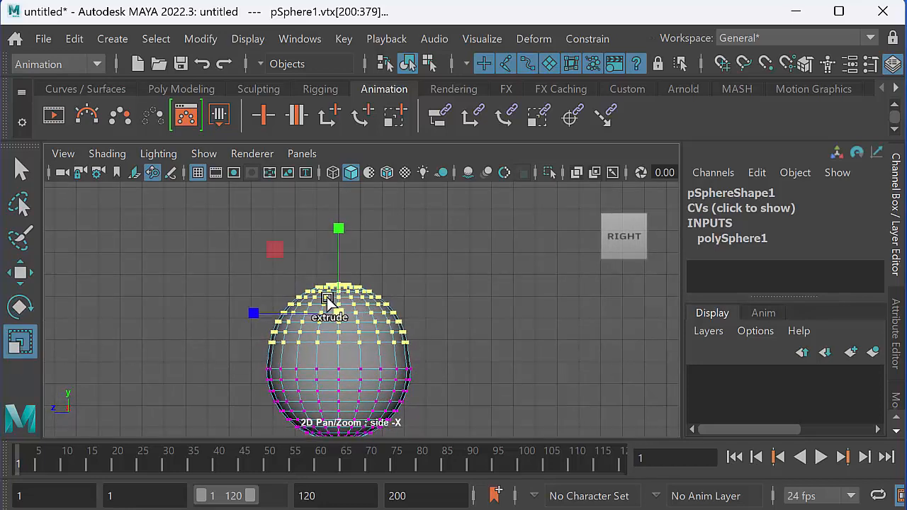
pyautogui.moveTo(230, 248); pyautogui.dragTo(452, 334)
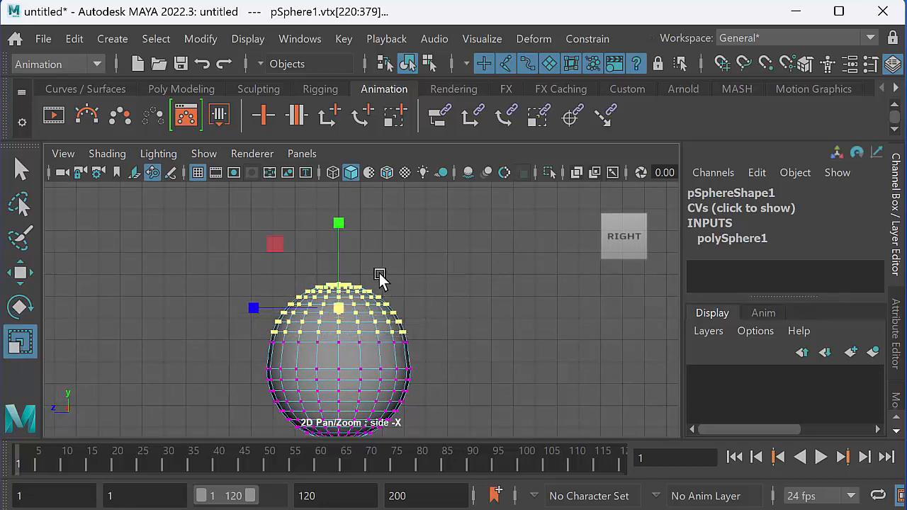
pyautogui.press('w')
pyautogui.moveTo(340, 251); pyautogui.dragTo(339, 230)
# Scale the raised top eight vertex rings inward to narrow the upper part of the sphere.
pyautogui.moveTo(252, 218); pyautogui.dragTo(446, 320)
pyautogui.press('e')
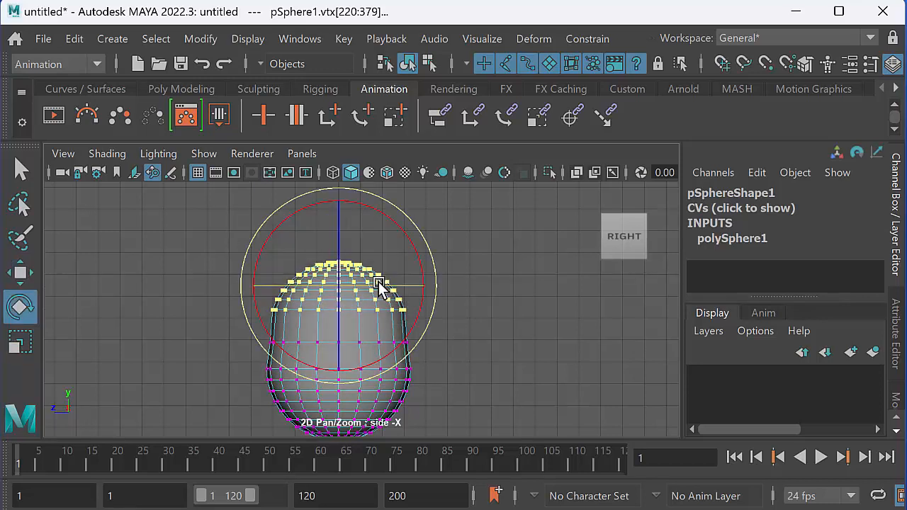
pyautogui.press('r')
pyautogui.moveTo(350, 267); pyautogui.dragTo(306, 265, button='middle')
# Raise the top seven vertex rings, and raise the top six rings a little further.
pyautogui.moveTo(230, 219); pyautogui.dragTo(434, 300)
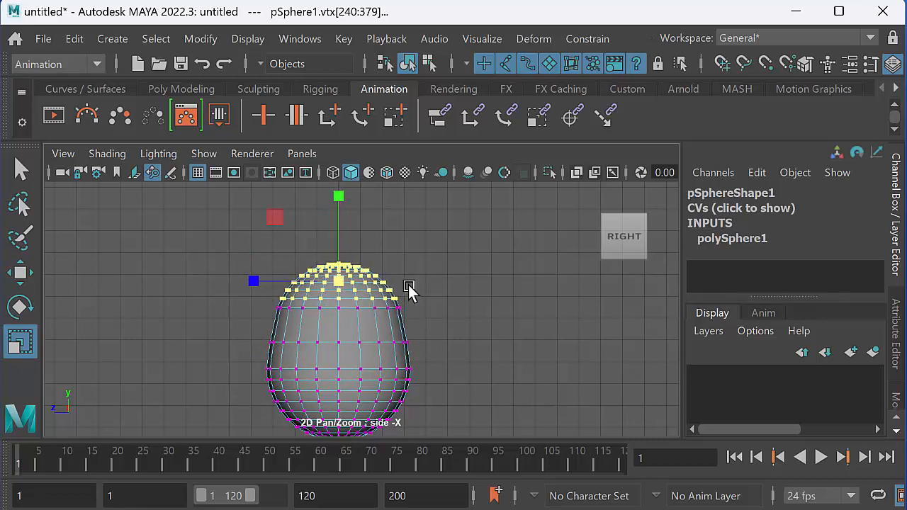
pyautogui.press('w')
pyautogui.moveTo(338, 243); pyautogui.dragTo(312, 219, button='middle')
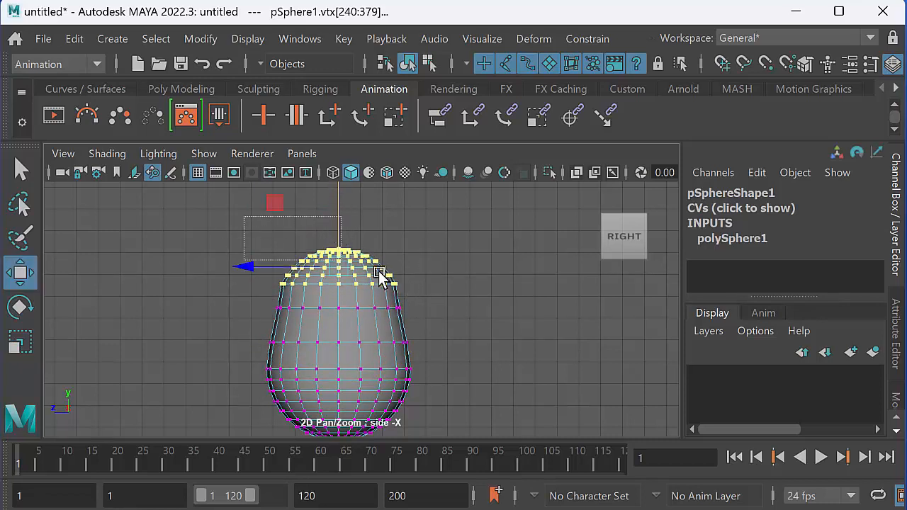
pyautogui.moveTo(421, 275); pyautogui.dragTo(422, 276)
pyautogui.moveTo(339, 202); pyautogui.dragTo(336, 197, button='middle')
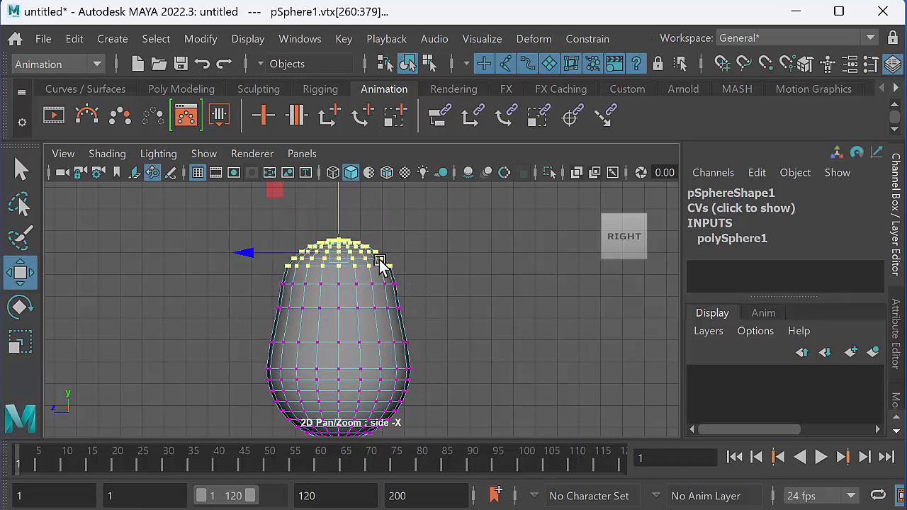
# Select ever smaller groups of the uppermost vertex rings and raise each group to taper the shape toward its top.
pyautogui.keyDown('alt'); pyautogui.moveTo(349, 246); pyautogui.dragTo(343, 297, button='middle'); pyautogui.keyUp('alt')
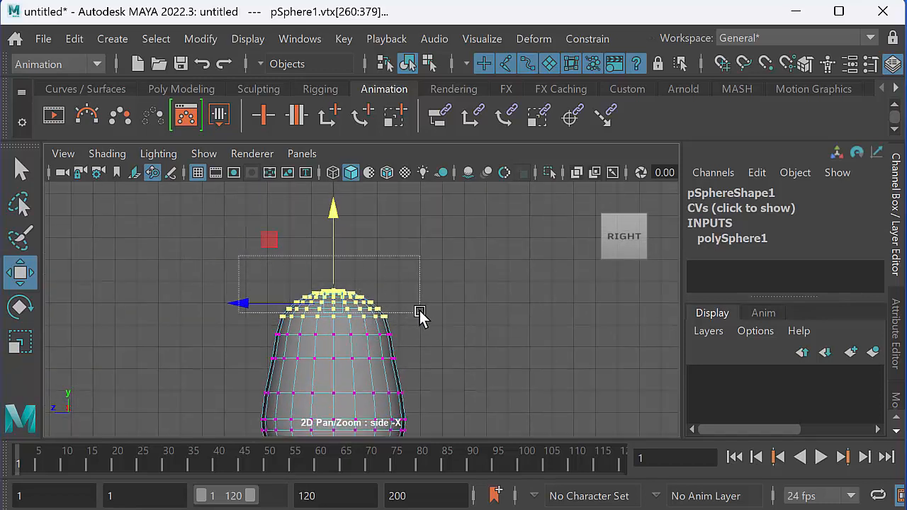
pyautogui.moveTo(428, 326); pyautogui.dragTo(336, 253)
pyautogui.moveTo(336, 253); pyautogui.dragTo(338, 246, button='middle')
pyautogui.moveTo(310, 263); pyautogui.dragTo(390, 278)
pyautogui.moveTo(335, 233); pyautogui.dragTo(334, 221)
pyautogui.moveTo(272, 217); pyautogui.dragTo(403, 276)
pyautogui.hotkey('ctrl', 'z')
pyautogui.moveTo(335, 223); pyautogui.dragTo(334, 213)
pyautogui.moveTo(285, 226); pyautogui.dragTo(384, 261)
pyautogui.moveTo(334, 219); pyautogui.dragTo(333, 212)
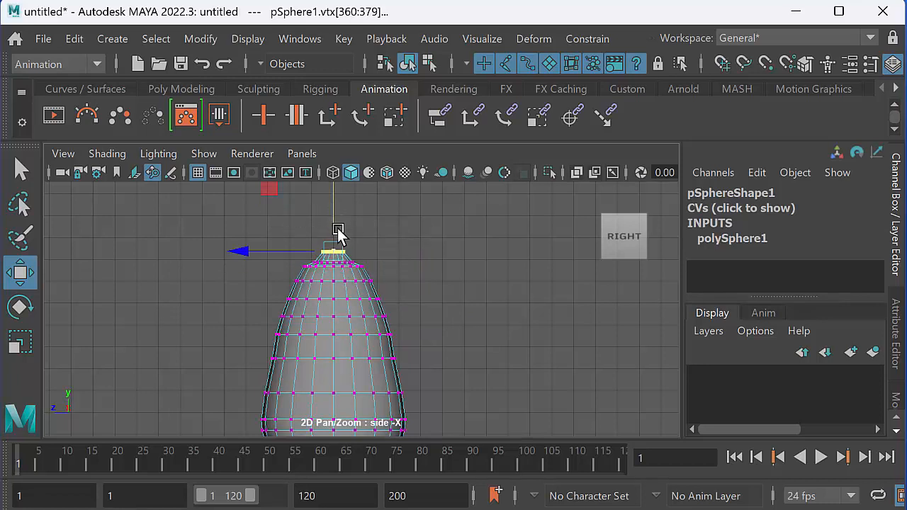
pyautogui.moveTo(383, 266); pyautogui.dragTo(381, 264)
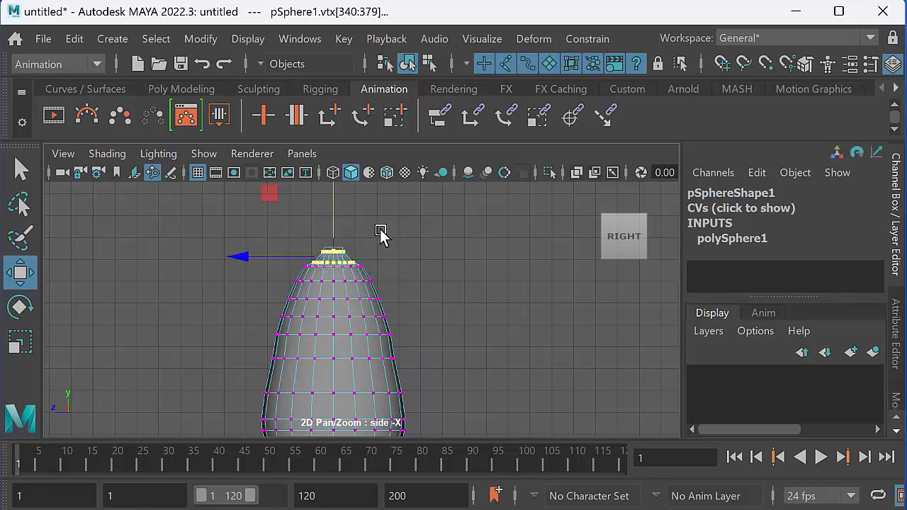
pyautogui.moveTo(332, 205)
pyautogui.mouseDown()
pyautogui.moveTo(329, 195)
pyautogui.moveTo(374, 243)
pyautogui.moveTo(334, 192)
pyautogui.moveTo(335, 202)
pyautogui.mouseUp()
# In the enlarged perspective view, select the single centre vertex at the top of the shape and raise it into a pointed tip.
pyautogui.press('space')
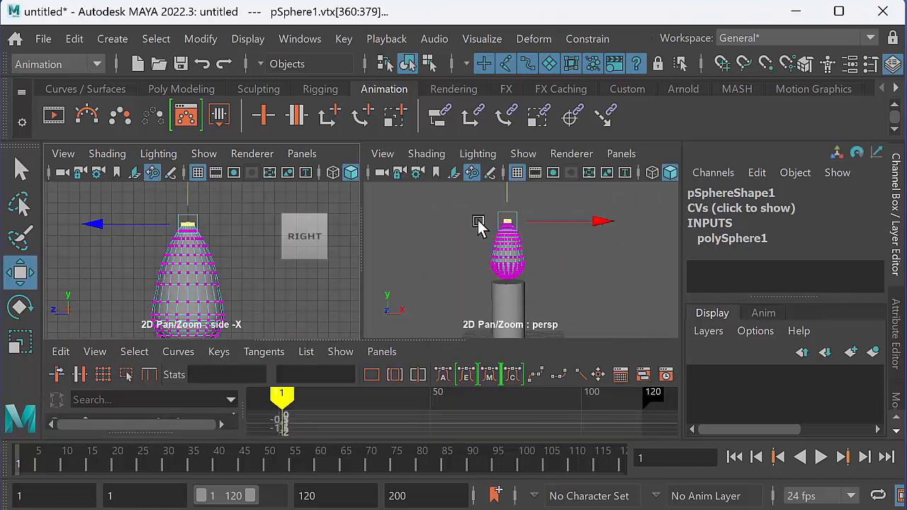
pyautogui.press('space')
pyautogui.keyDown('alt'); pyautogui.moveTo(441, 291); pyautogui.dragTo(450, 318); pyautogui.keyUp('alt')
pyautogui.keyDown('alt'); pyautogui.moveTo(380, 343); pyautogui.dragTo(405, 323, button='middle'); pyautogui.keyUp('alt')
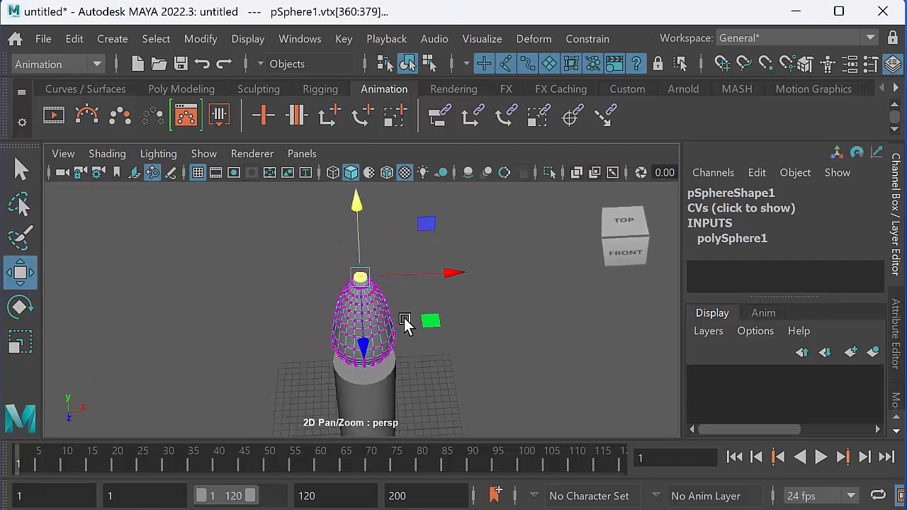
pyautogui.keyDown('alt'); pyautogui.moveTo(404, 323); pyautogui.dragTo(500, 316, button='right'); pyautogui.keyUp('alt')
pyautogui.keyDown('alt'); pyautogui.moveTo(463, 268); pyautogui.dragTo(502, 323, button='middle'); pyautogui.keyUp('alt')
pyautogui.keyDown('alt'); pyautogui.moveTo(501, 322); pyautogui.dragTo(644, 340, button='right'); pyautogui.keyUp('alt')
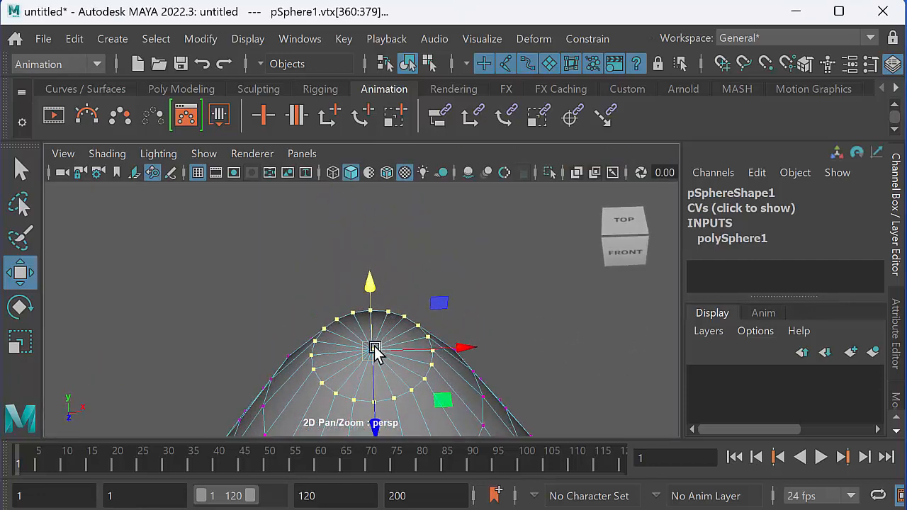
pyautogui.click(409, 310)
pyautogui.click(373, 348)
pyautogui.moveTo(370, 320); pyautogui.dragTo(365, 253)
# Select the tip with the top two vertex rings and raise them slightly to sharpen the flame.
pyautogui.keyDown('alt'); pyautogui.moveTo(387, 313); pyautogui.dragTo(411, 199, button='middle'); pyautogui.keyUp('alt')
pyautogui.keyDown('alt'); pyautogui.moveTo(411, 199); pyautogui.dragTo(265, 274, button='right'); pyautogui.keyUp('alt')
pyautogui.keyDown('alt'); pyautogui.moveTo(353, 360); pyautogui.dragTo(376, 298); pyautogui.keyUp('alt')
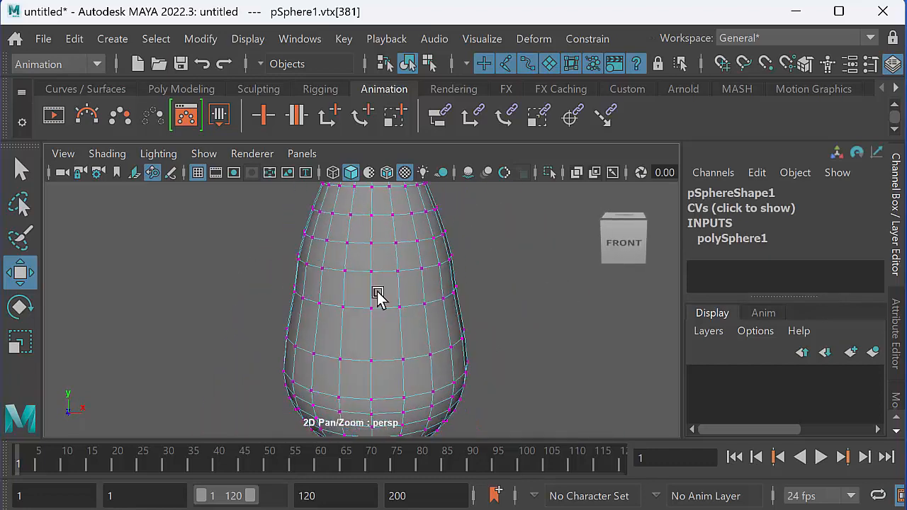
pyautogui.keyDown('alt'); pyautogui.moveTo(376, 298); pyautogui.dragTo(390, 355, button='middle'); pyautogui.keyUp('alt')
pyautogui.keyDown('alt'); pyautogui.moveTo(390, 354); pyautogui.dragTo(360, 332, button='right'); pyautogui.keyUp('alt')
pyautogui.keyDown('alt'); pyautogui.moveTo(360, 330); pyautogui.dragTo(360, 315); pyautogui.keyUp('alt')
pyautogui.keyDown('alt'); pyautogui.moveTo(360, 315); pyautogui.dragTo(368, 338, button='middle'); pyautogui.keyUp('alt')
pyautogui.keyDown('alt'); pyautogui.moveTo(368, 338); pyautogui.dragTo(325, 300, button='right'); pyautogui.keyUp('alt')
pyautogui.moveTo(301, 203); pyautogui.dragTo(435, 253)
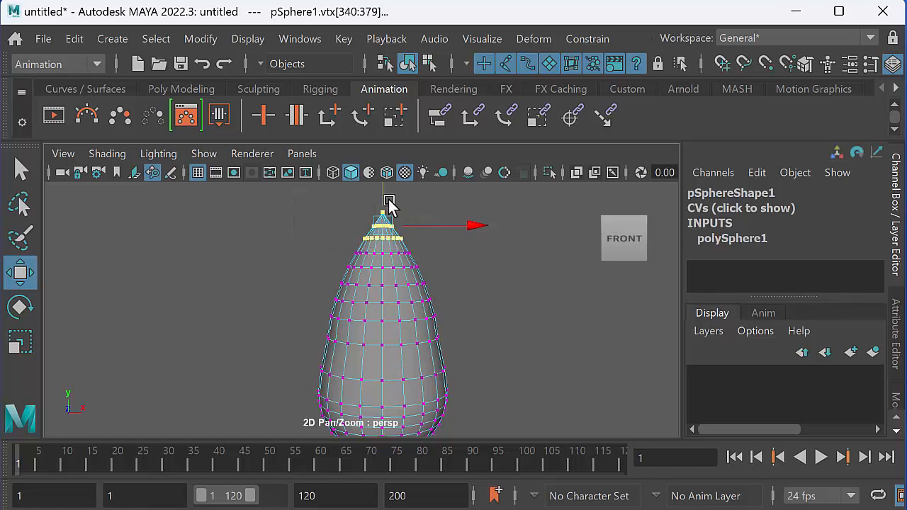
pyautogui.moveTo(389, 202); pyautogui.dragTo(384, 194)
# Raise the tip with the top three vertex rings, and with the top four rings, to stretch the flame.
pyautogui.click(310, 209)
pyautogui.moveTo(306, 191); pyautogui.dragTo(447, 261)
pyautogui.moveTo(382, 191); pyautogui.dragTo(382, 182)
pyautogui.moveTo(285, 196); pyautogui.dragTo(471, 277)
pyautogui.keyDown('alt'); pyautogui.moveTo(412, 238); pyautogui.dragTo(404, 295, button='middle'); pyautogui.keyUp('alt')
pyautogui.moveTo(374, 235); pyautogui.dragTo(374, 228)
pyautogui.keyDown('alt'); pyautogui.moveTo(405, 329); pyautogui.dragTo(408, 296, button='middle'); pyautogui.keyUp('alt')
pyautogui.keyDown('alt'); pyautogui.moveTo(394, 310); pyautogui.dragTo(394, 304); pyautogui.keyUp('alt')
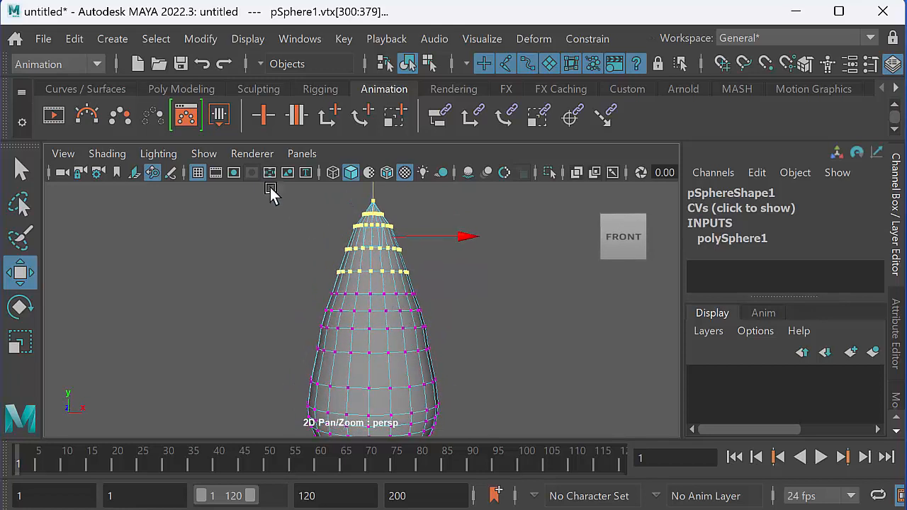
# Raise the tip slightly with the top five vertex rings, and with the top six rings, to smooth the flame's taper.
pyautogui.moveTo(281, 192); pyautogui.dragTo(485, 302)
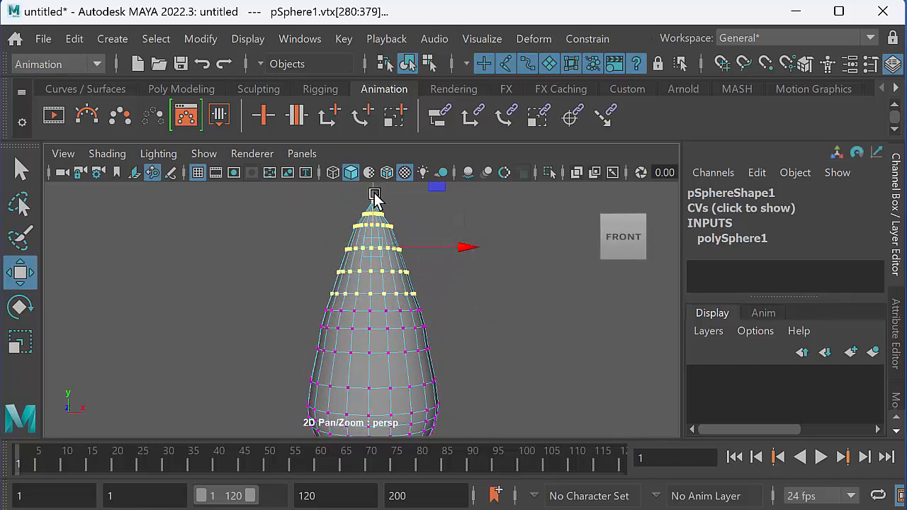
pyautogui.moveTo(374, 195); pyautogui.dragTo(373, 201)
pyautogui.keyDown('alt'); pyautogui.moveTo(345, 253); pyautogui.dragTo(339, 273, button='middle'); pyautogui.keyUp('alt')
pyautogui.click(451, 320)
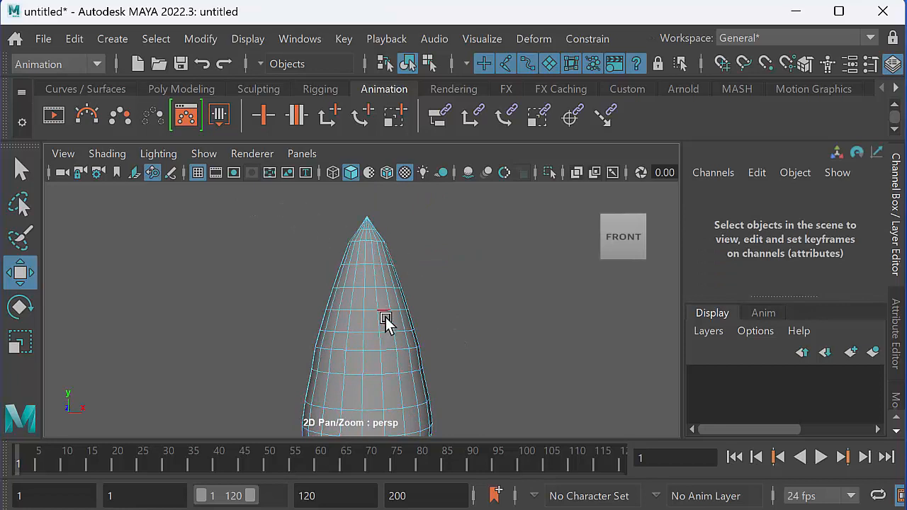
pyautogui.moveTo(370, 325); pyautogui.dragTo(296, 258, button='right')
pyautogui.moveTo(243, 211); pyautogui.dragTo(472, 338)
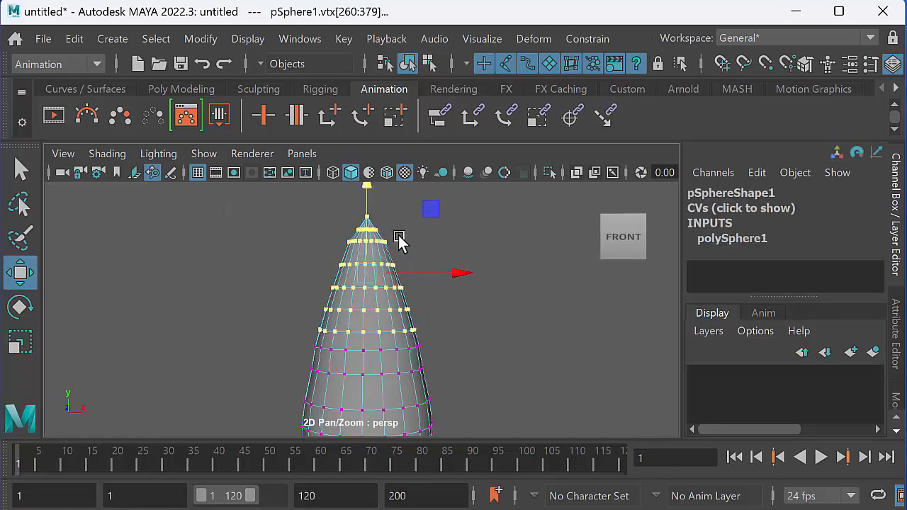
pyautogui.press('space')
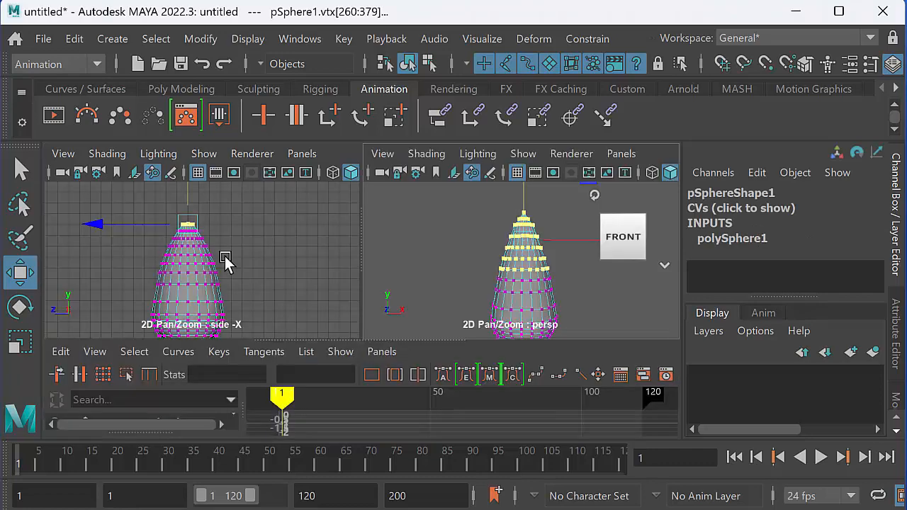
pyautogui.press('space')
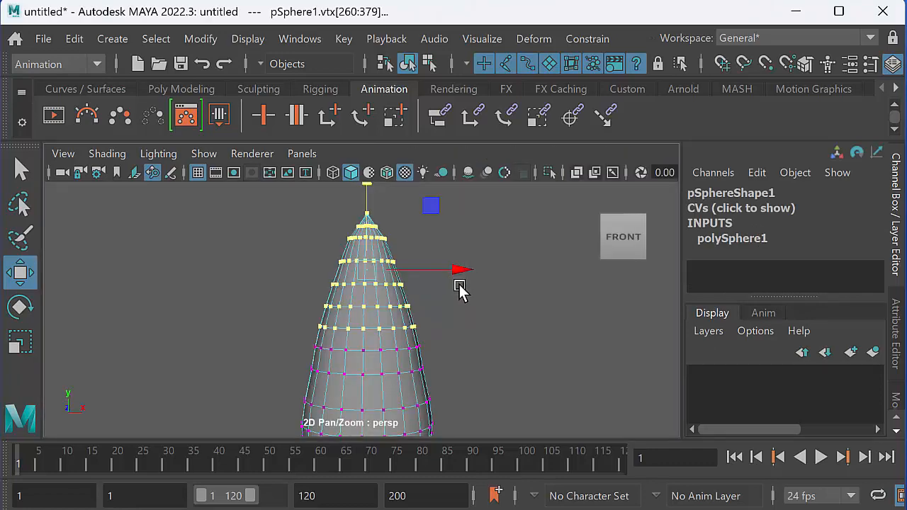
pyautogui.keyDown('alt'); pyautogui.moveTo(459, 286); pyautogui.dragTo(466, 283, button='middle'); pyautogui.keyUp('alt')
pyautogui.keyDown('alt'); pyautogui.moveTo(466, 283); pyautogui.dragTo(342, 305, button='right'); pyautogui.keyUp('alt')
pyautogui.keyDown('alt'); pyautogui.moveTo(342, 305); pyautogui.dragTo(330, 281, button='middle'); pyautogui.keyUp('alt')
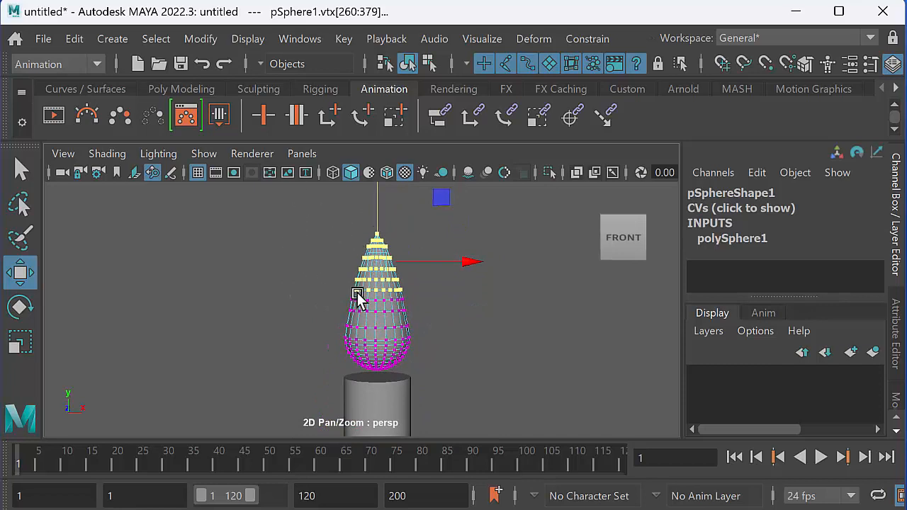
# Return the flame mesh to object mode and rename it flameBaseShape.
pyautogui.moveTo(378, 324); pyautogui.dragTo(457, 233, button='right')
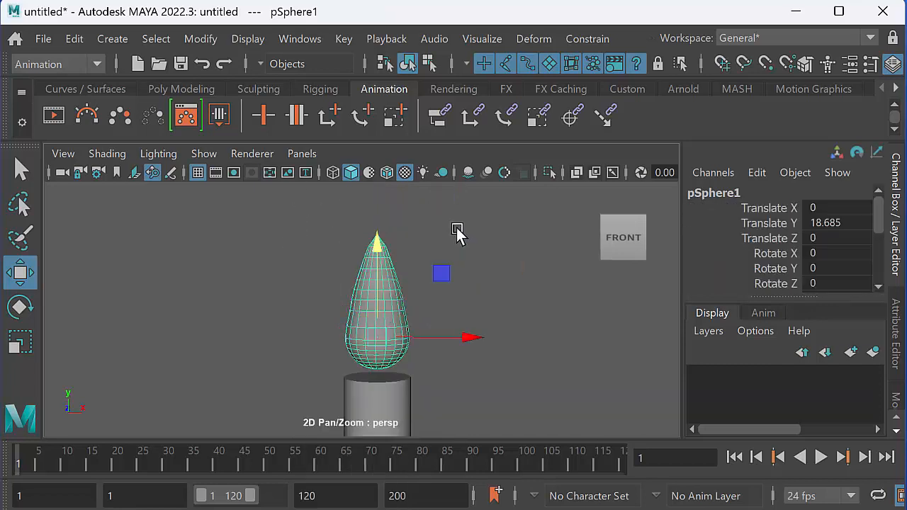
pyautogui.doubleClick(726, 191)
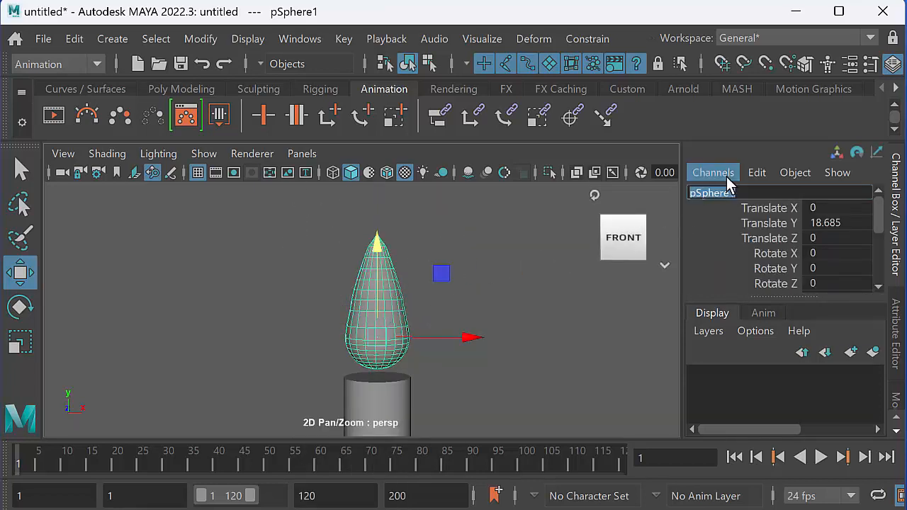
pyautogui.press('BackSpace')
pyautogui.write('flameBaseShape')
pyautogui.press('Return')
pyautogui.keyDown('alt'); pyautogui.moveTo(464, 320); pyautogui.dragTo(347, 306); pyautogui.keyUp('alt')
pyautogui.keyDown('alt'); pyautogui.moveTo(383, 335); pyautogui.dragTo(340, 323, button='middle'); pyautogui.keyUp('alt')
pyautogui.keyDown('alt'); pyautogui.moveTo(341, 323); pyautogui.dragTo(383, 326, button='right'); pyautogui.keyUp('alt')
pyautogui.keyDown('alt'); pyautogui.moveTo(382, 326); pyautogui.dragTo(381, 305); pyautogui.keyUp('alt')
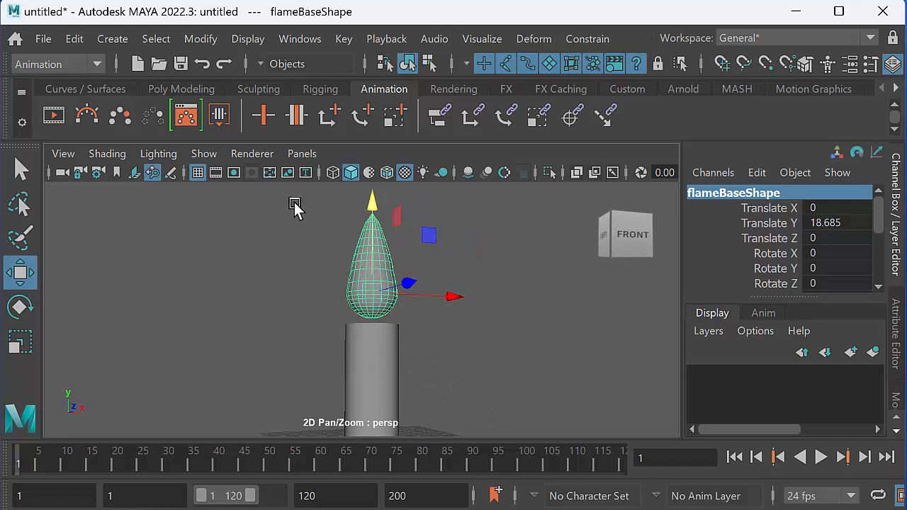
pyautogui.press('e')
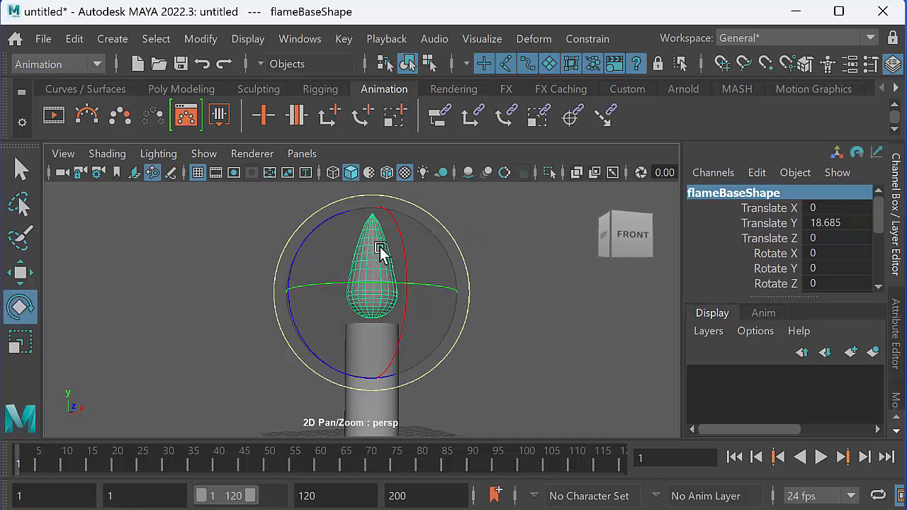
pyautogui.press('r')
pyautogui.keyDown('alt'); pyautogui.moveTo(386, 315); pyautogui.dragTo(369, 296); pyautogui.keyUp('alt')
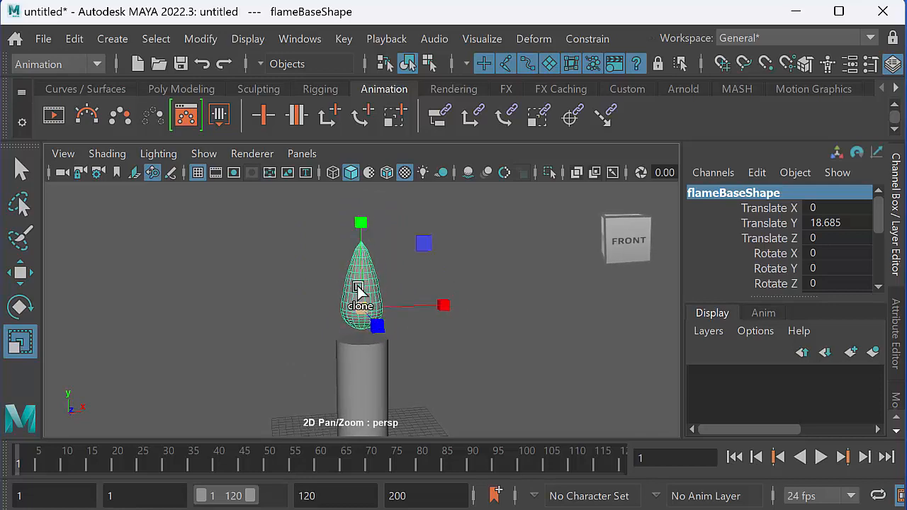
# In the side view, raise the flame's tip with its top vertex ring, and raise the tip vertex alone to sharpen it.
pyautogui.press('space')
pyautogui.press('space')
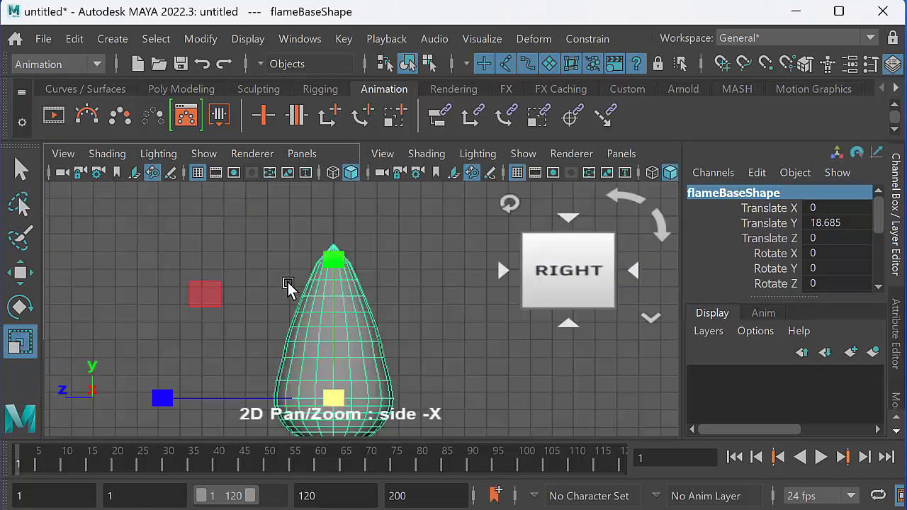
pyautogui.scroll(3, 311, 273)
pyautogui.rightClick(315, 265)
pyautogui.moveTo(323, 240); pyautogui.dragTo(245, 256, button='right')
pyautogui.moveTo(252, 208); pyautogui.dragTo(384, 243)
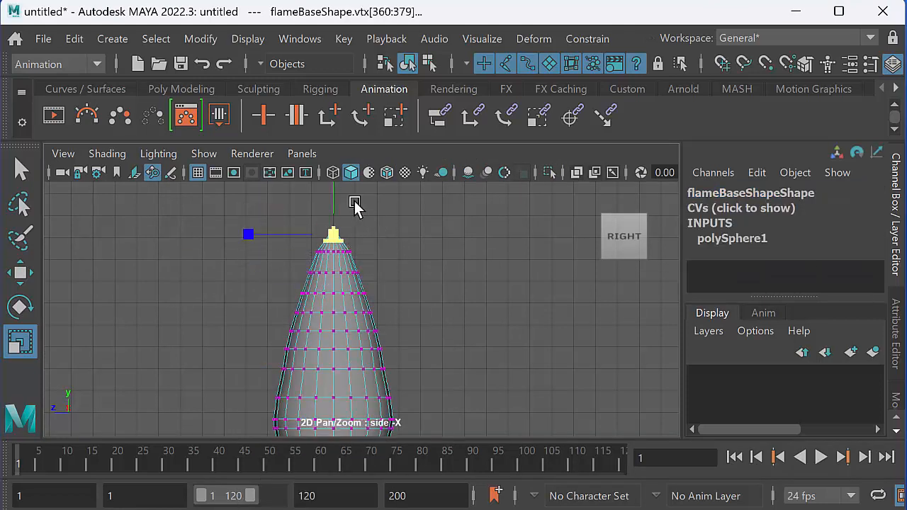
pyautogui.press('w')
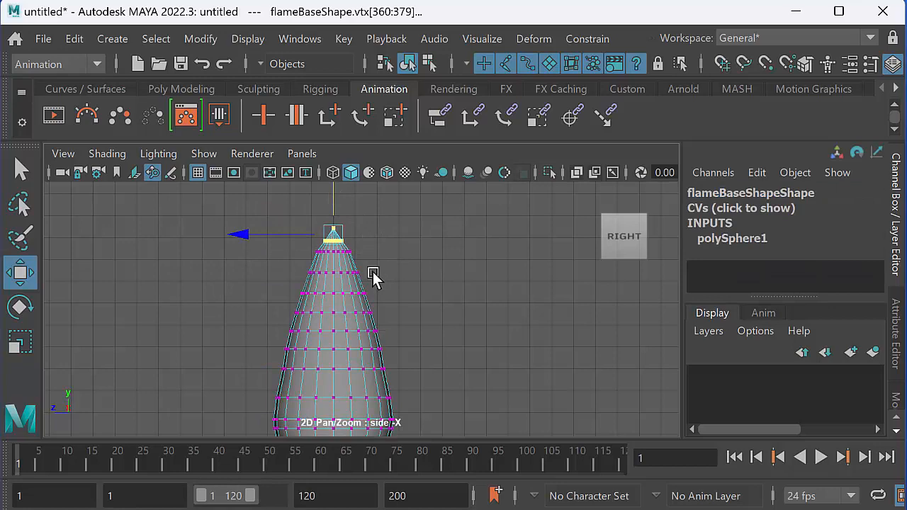
pyautogui.keyDown('alt'); pyautogui.moveTo(373, 271); pyautogui.dragTo(366, 306, button='middle'); pyautogui.keyUp('alt')
pyautogui.moveTo(327, 223); pyautogui.dragTo(367, 247)
pyautogui.moveTo(327, 198); pyautogui.dragTo(327, 178)
pyautogui.keyDown('alt'); pyautogui.moveTo(365, 278); pyautogui.dragTo(360, 268, button='middle'); pyautogui.keyUp('alt')
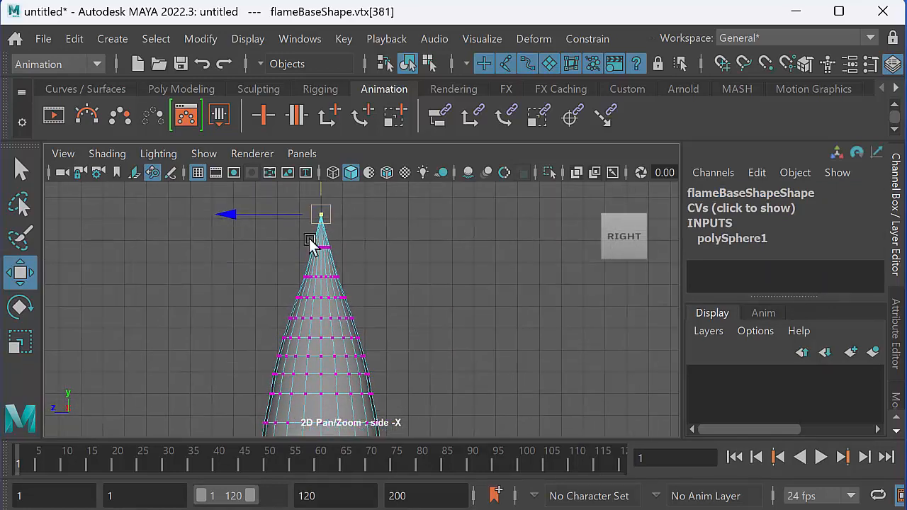
pyautogui.click(352, 269)
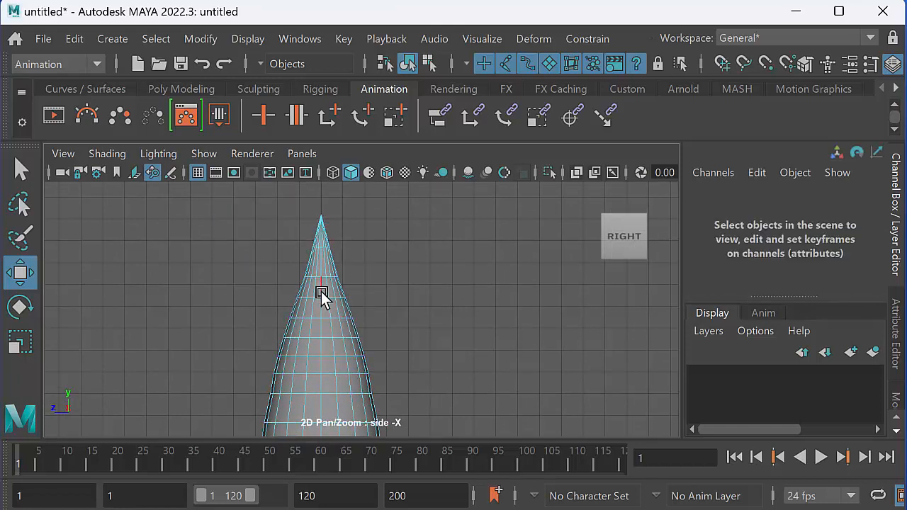
# Raise the flame's tip slightly with the top three vertex rings, and with the top two rings, and return to object mode.
pyautogui.moveTo(324, 287); pyautogui.dragTo(230, 266, button='right')
pyautogui.moveTo(396, 301); pyautogui.dragTo(398, 302)
pyautogui.moveTo(327, 213); pyautogui.dragTo(320, 196)
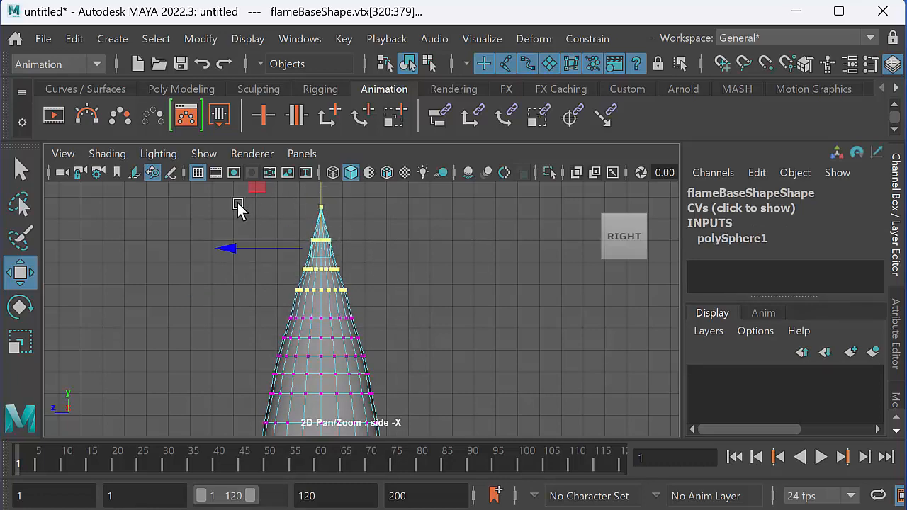
pyautogui.moveTo(237, 197); pyautogui.dragTo(394, 282)
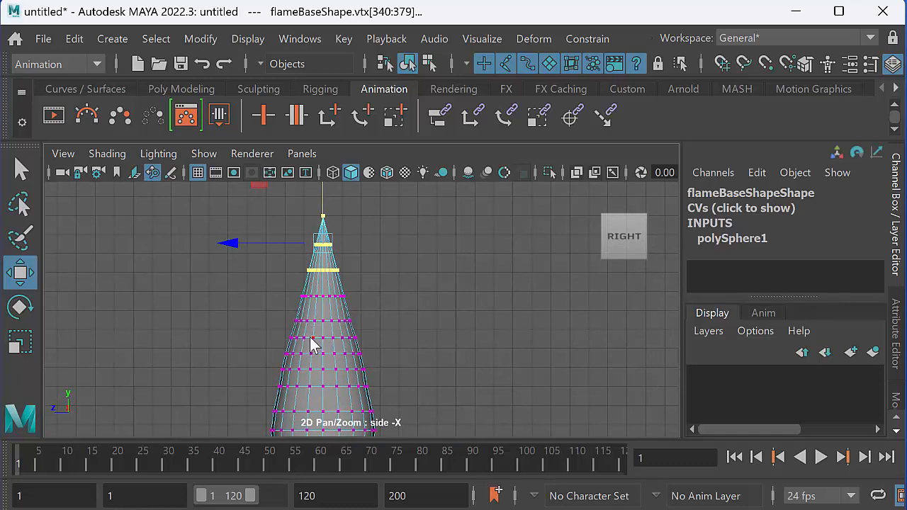
pyautogui.moveTo(315, 263); pyautogui.dragTo(397, 234, button='right')
# Scale the candle up uniformly in the perspective view.
pyautogui.press('space')
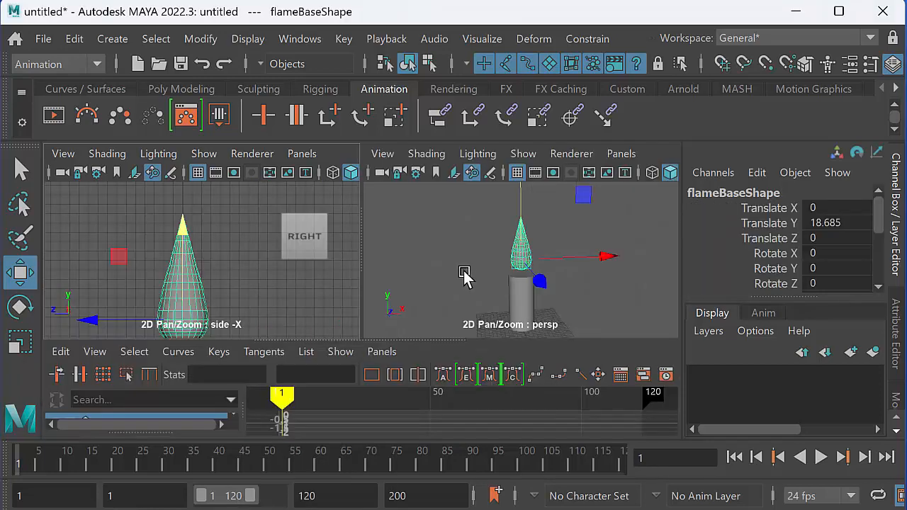
pyautogui.press('space')
pyautogui.keyDown('alt'); pyautogui.moveTo(421, 323); pyautogui.dragTo(439, 302, button='middle'); pyautogui.keyUp('alt')
pyautogui.keyDown('alt'); pyautogui.moveTo(433, 306); pyautogui.dragTo(399, 330, button='right'); pyautogui.keyUp('alt')
pyautogui.keyDown('alt'); pyautogui.moveTo(415, 340); pyautogui.dragTo(406, 334); pyautogui.keyUp('alt')
pyautogui.click(375, 344)
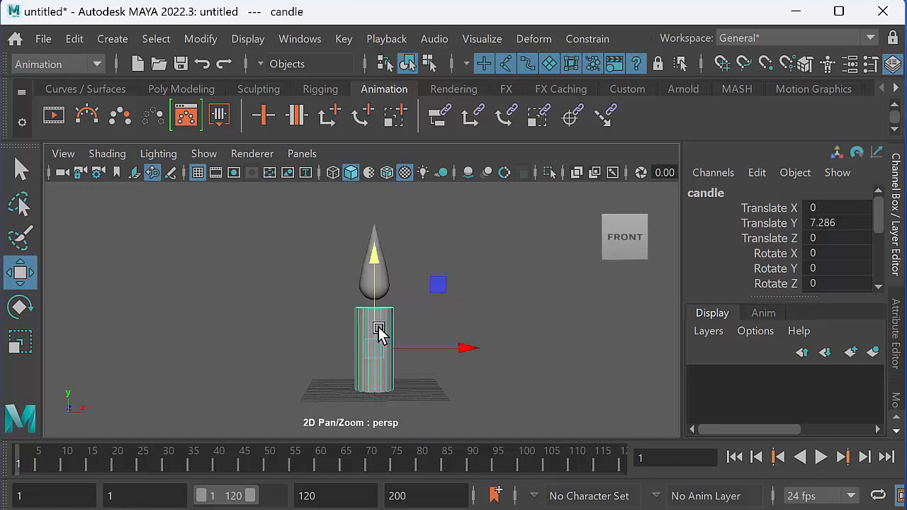
pyautogui.press('e')
pyautogui.press('r')
pyautogui.keyDown('alt'); pyautogui.moveTo(391, 342); pyautogui.dragTo(388, 357, button='middle'); pyautogui.keyUp('alt')
pyautogui.moveTo(375, 360); pyautogui.dragTo(404, 366)
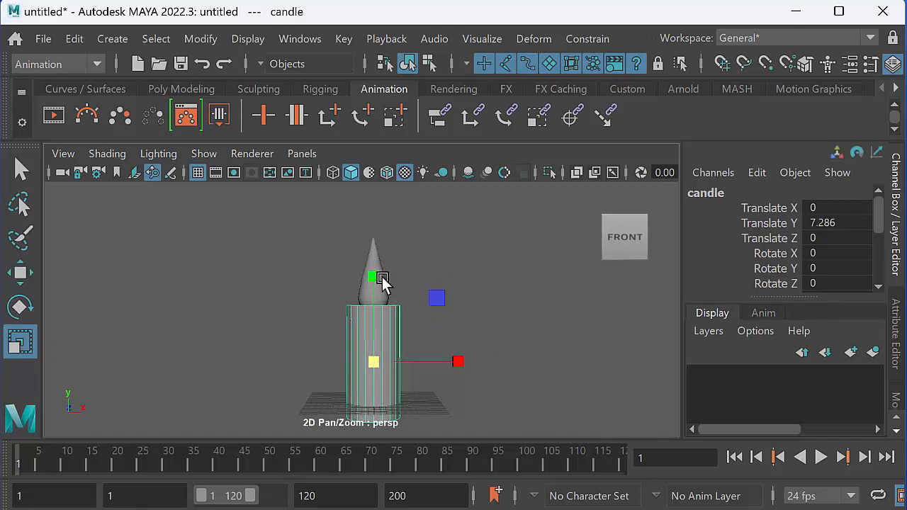
# Raise the candle to Translate Y 9.889 and the flame to Translate Y 23.618.
pyautogui.press('w')
pyautogui.moveTo(374, 277); pyautogui.dragTo(373, 208)
pyautogui.click(327, 247)
pyautogui.click(371, 262)
pyautogui.press('space')
pyautogui.click(388, 291)
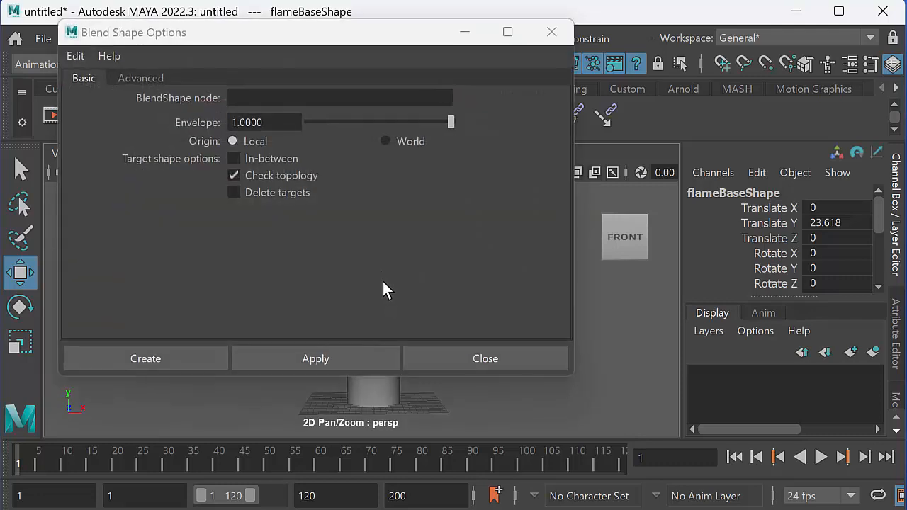
pyautogui.click(458, 359)
# Examine the candle and the flame from several angles in the perspective view.
pyautogui.moveTo(437, 310)
pyautogui.keyDown('alt'); pyautogui.mouseDown(button='middle')
pyautogui.moveTo(446, 337)
pyautogui.moveTo(425, 304)
pyautogui.mouseUp(button='middle'); pyautogui.keyUp('alt')
pyautogui.scroll(-2, 448, 344)
pyautogui.click(447, 345)
pyautogui.keyDown('alt'); pyautogui.moveTo(425, 303); pyautogui.dragTo(407, 333); pyautogui.keyUp('alt')
pyautogui.keyDown('alt'); pyautogui.moveTo(407, 333); pyautogui.dragTo(401, 362, button='middle'); pyautogui.keyUp('alt')
pyautogui.keyDown('alt'); pyautogui.moveTo(402, 362); pyautogui.dragTo(462, 361, button='right'); pyautogui.keyUp('alt')
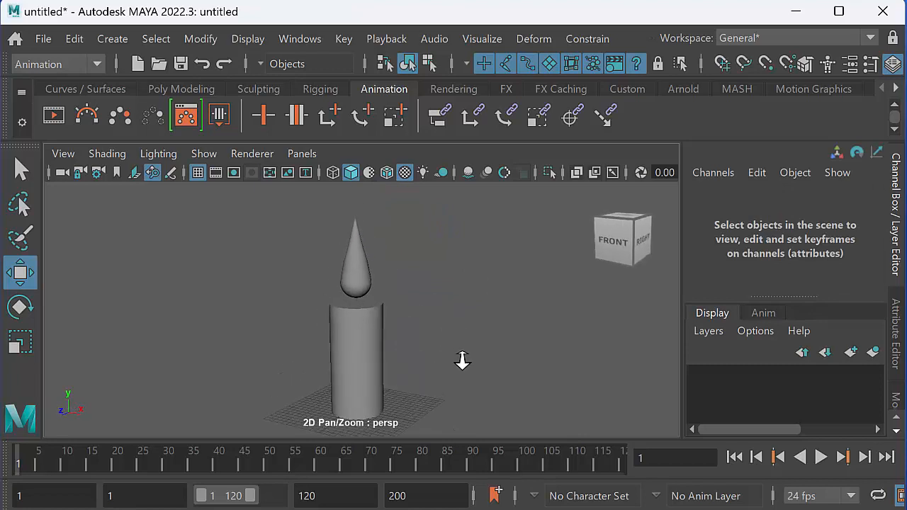
pyautogui.click(367, 262)
pyautogui.click(369, 358)
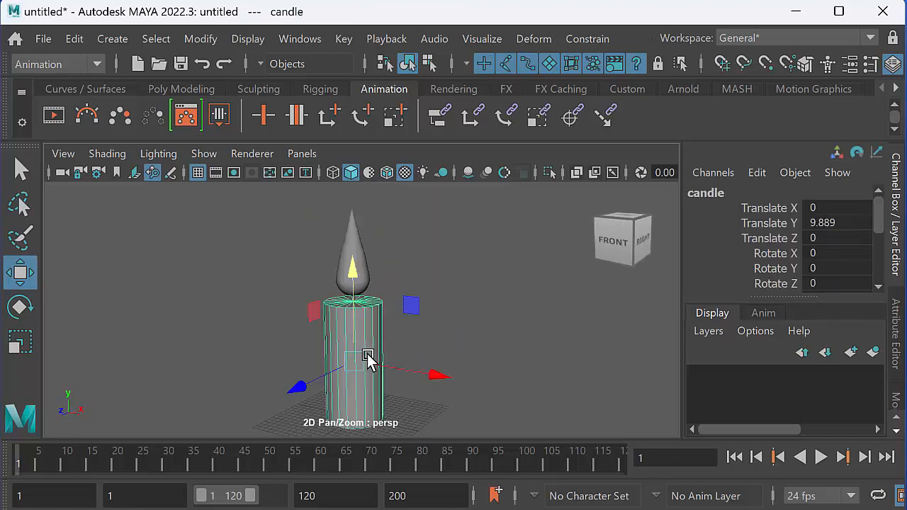
# Duplicate the flame and move the copy straight up above the original to Translate Y 47.526.
pyautogui.click(351, 249)
pyautogui.keyDown('alt'); pyautogui.moveTo(330, 280); pyautogui.dragTo(348, 345, button='middle'); pyautogui.keyUp('alt')
pyautogui.scroll(-2, 340, 328)
pyautogui.hotkey('ctrl', 'd')
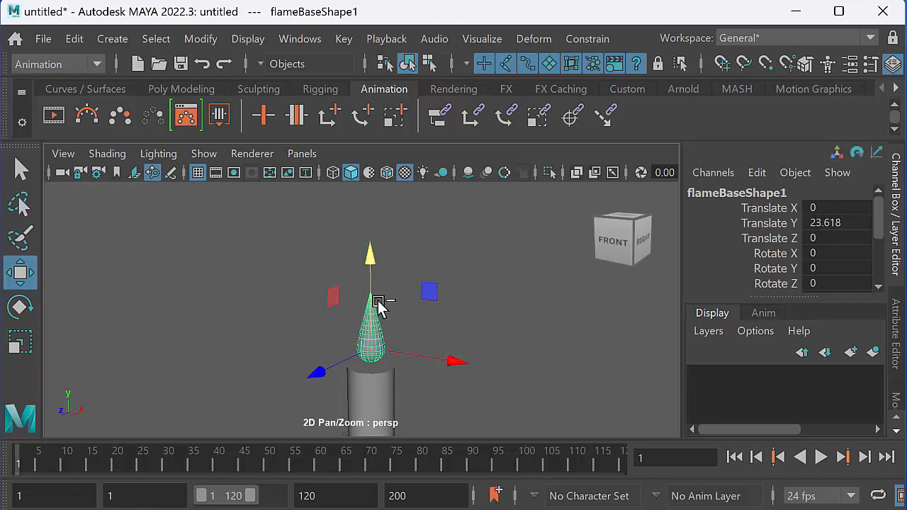
pyautogui.moveTo(370, 268); pyautogui.dragTo(362, 174)
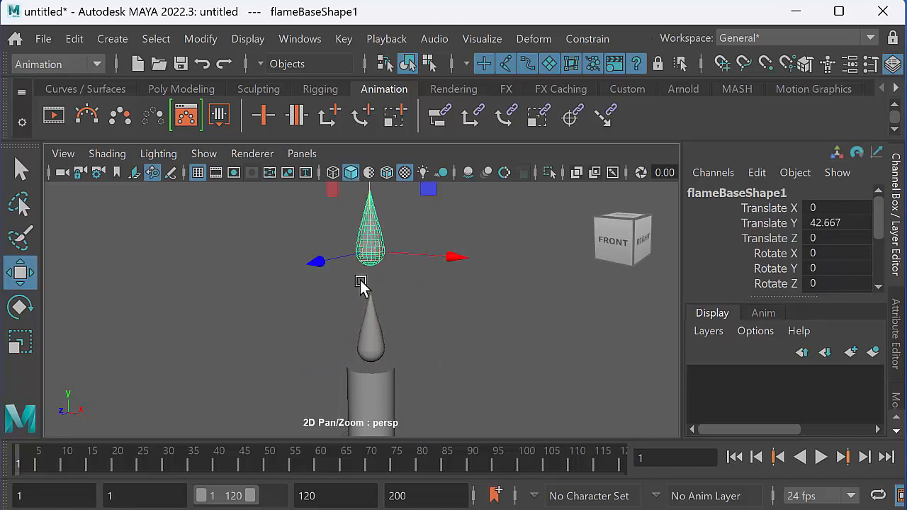
pyautogui.keyDown('alt'); pyautogui.moveTo(360, 282); pyautogui.dragTo(345, 359, button='middle'); pyautogui.keyUp('alt')
pyautogui.moveTo(354, 247); pyautogui.dragTo(353, 224)
pyautogui.keyDown('alt'); pyautogui.moveTo(343, 319); pyautogui.dragTo(360, 313); pyautogui.keyUp('alt')
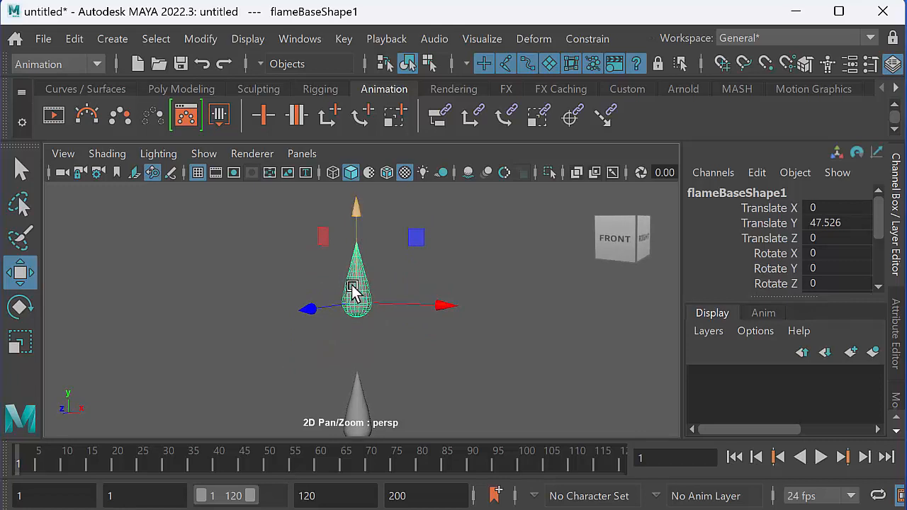
# Frame the duplicated flame in the side view to examine its shape.
pyautogui.press('space')
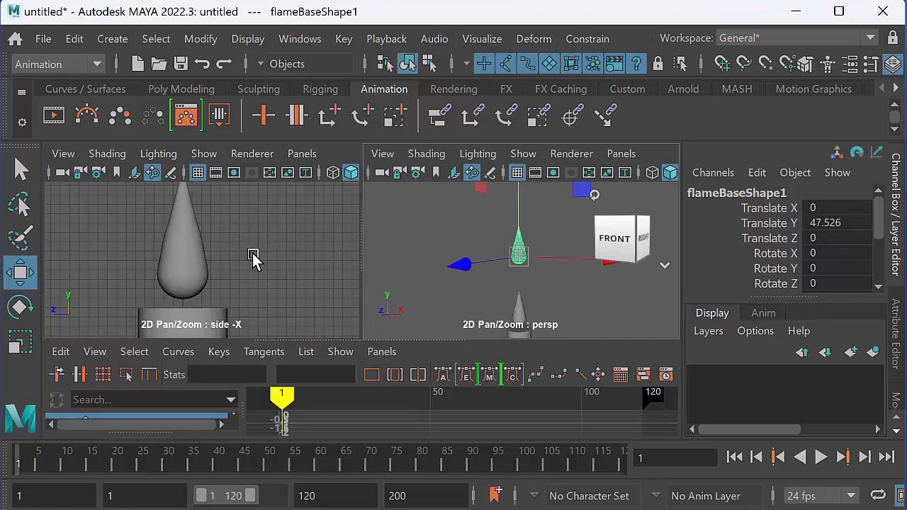
pyautogui.press('space')
pyautogui.keyDown('alt'); pyautogui.moveTo(361, 245); pyautogui.dragTo(380, 360, button='middle'); pyautogui.keyUp('alt')
pyautogui.keyDown('alt'); pyautogui.moveTo(366, 291); pyautogui.dragTo(376, 347, button='middle'); pyautogui.keyUp('alt')
pyautogui.scroll(-1, 365, 333)
pyautogui.keyDown('alt'); pyautogui.moveTo(354, 326); pyautogui.dragTo(342, 316); pyautogui.keyUp('alt')
pyautogui.keyDown('alt'); pyautogui.moveTo(345, 247); pyautogui.dragTo(352, 379, button='middle'); pyautogui.keyUp('alt')
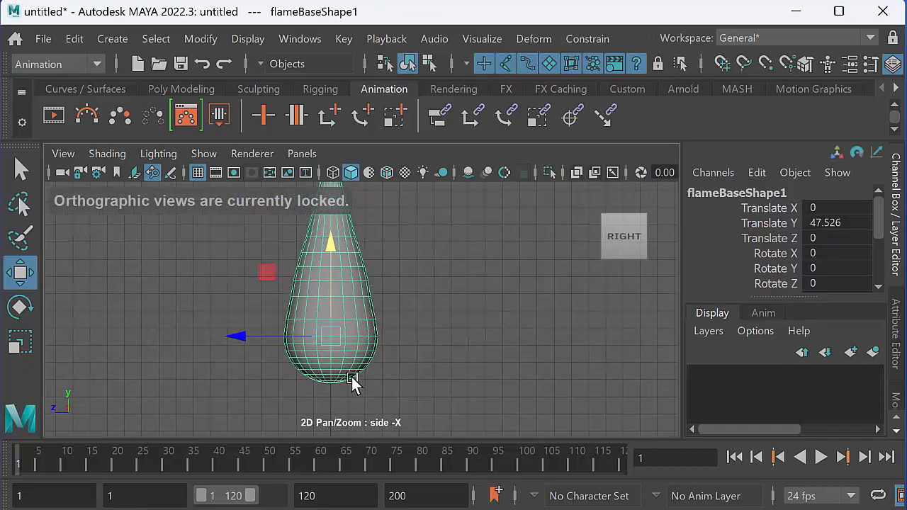
pyautogui.keyDown('alt'); pyautogui.moveTo(365, 333); pyautogui.dragTo(352, 373, button='middle'); pyautogui.keyUp('alt')
pyautogui.keyDown('alt'); pyautogui.moveTo(352, 372); pyautogui.dragTo(302, 373, button='right'); pyautogui.keyUp('alt')
pyautogui.keyDown('alt'); pyautogui.moveTo(323, 344); pyautogui.dragTo(329, 368, button='middle'); pyautogui.keyUp('alt')
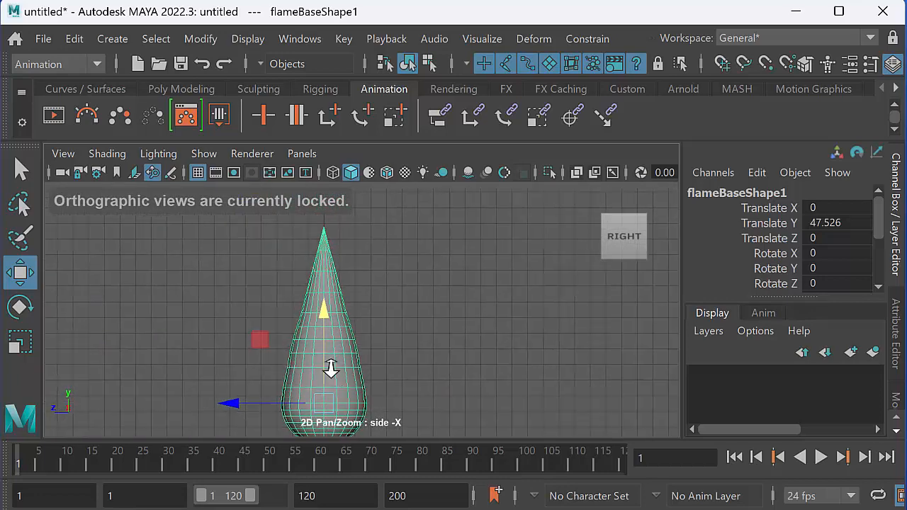
pyautogui.scroll(-1, 329, 367)
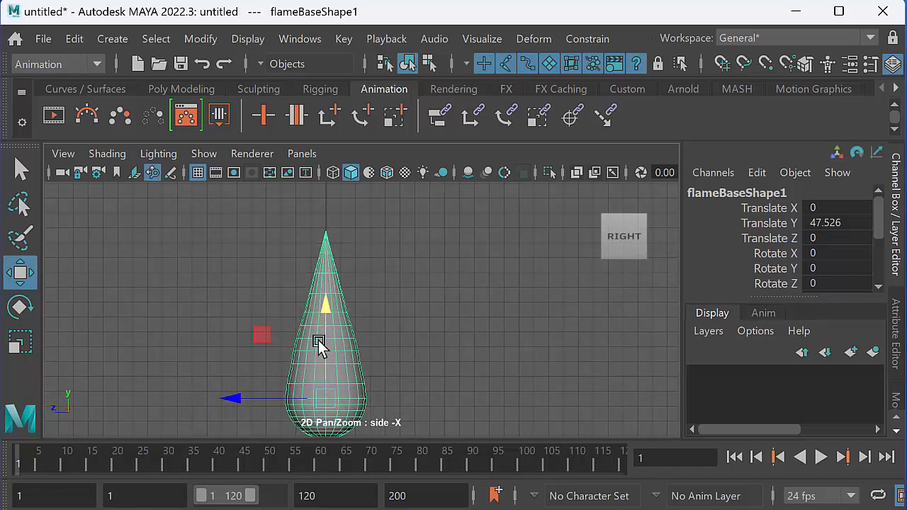
pyautogui.moveTo(320, 346); pyautogui.dragTo(324, 341, button='right')
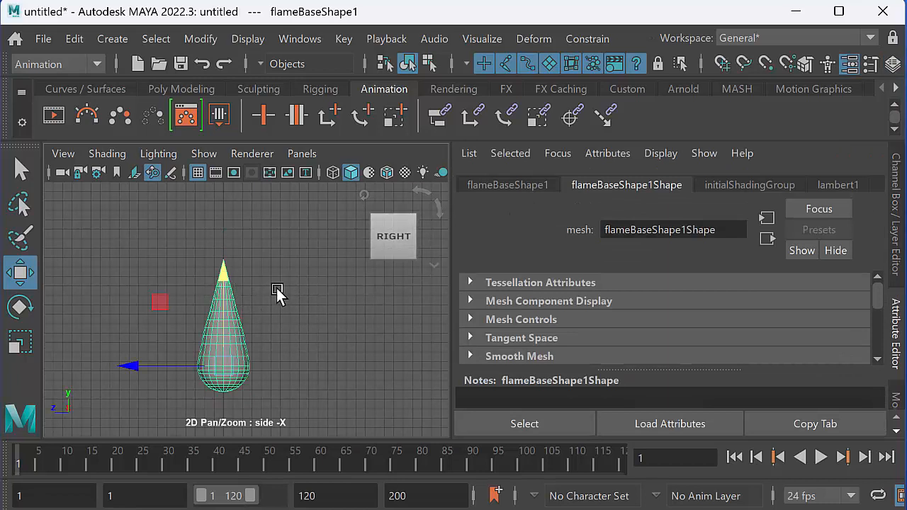
pyautogui.click(484, 184)
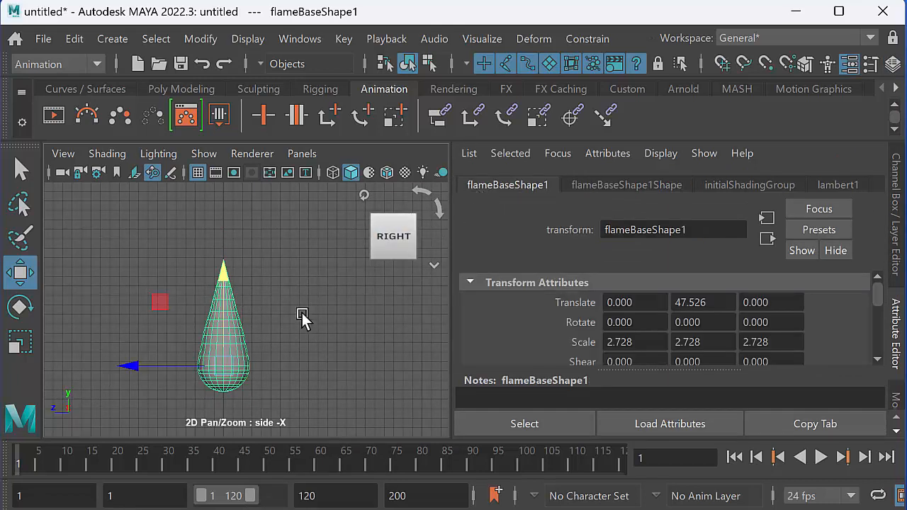
pyautogui.moveTo(220, 335); pyautogui.dragTo(301, 231, button='right')
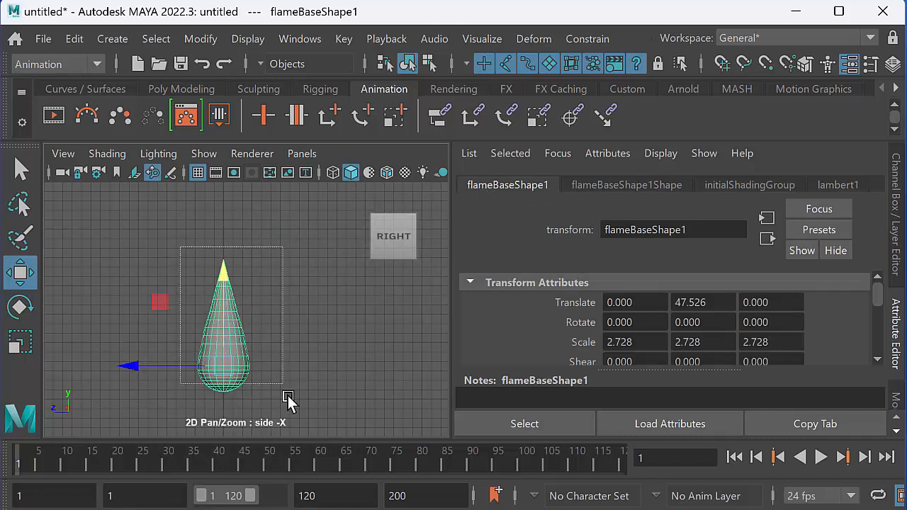
pyautogui.moveTo(234, 339); pyautogui.dragTo(303, 229, button='right')
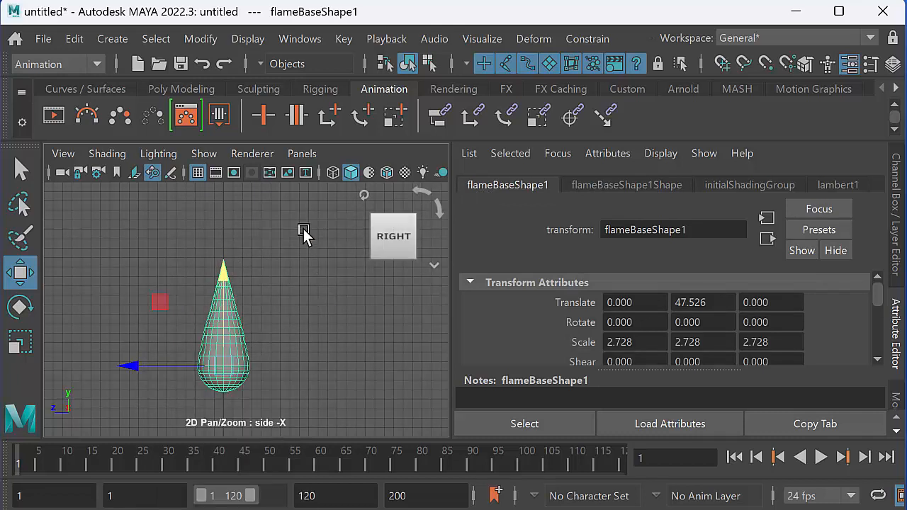
pyautogui.click(896, 204)
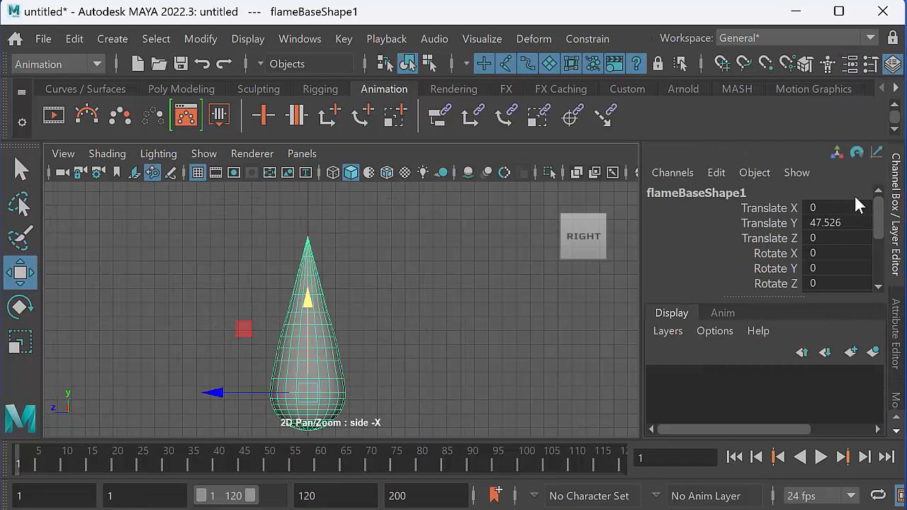
# Rename the duplicated flame as targetShape1.
pyautogui.click(750, 196)
pyautogui.click(700, 195)
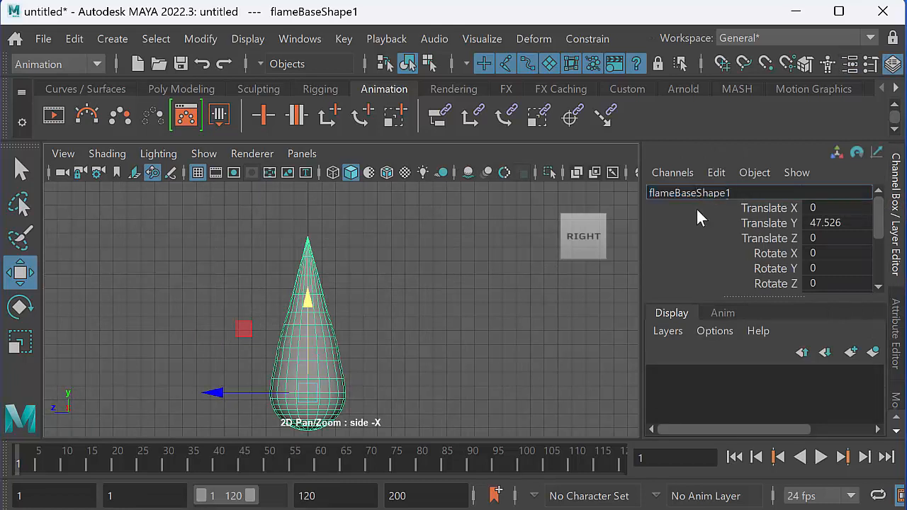
pyautogui.press('BackSpace')
pyautogui.press('BackSpace')
pyautogui.press('BackSpace')
pyautogui.press('BackSpace')
pyautogui.press('BackSpace')
pyautogui.press('BackSpace')
pyautogui.press('BackSpace')
pyautogui.press('BackSpace')
pyautogui.press('BackSpace')
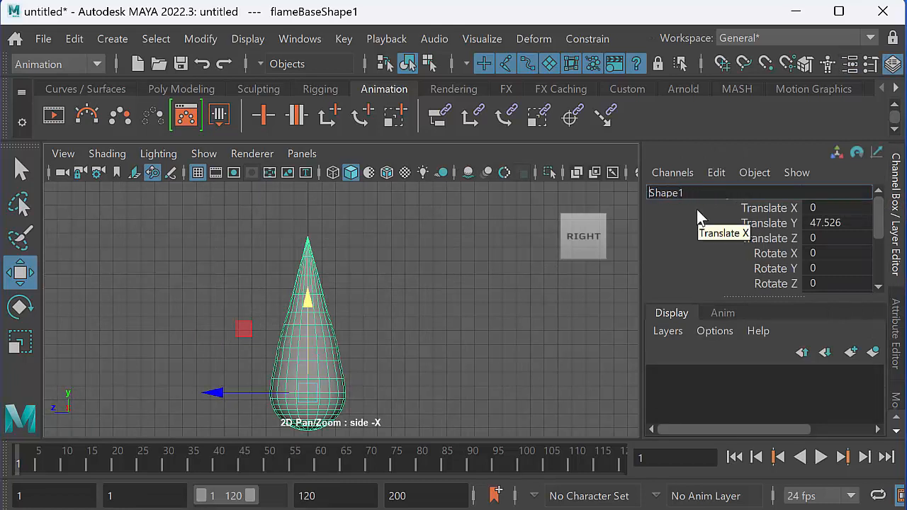
pyautogui.write('target')
pyautogui.press('Return')
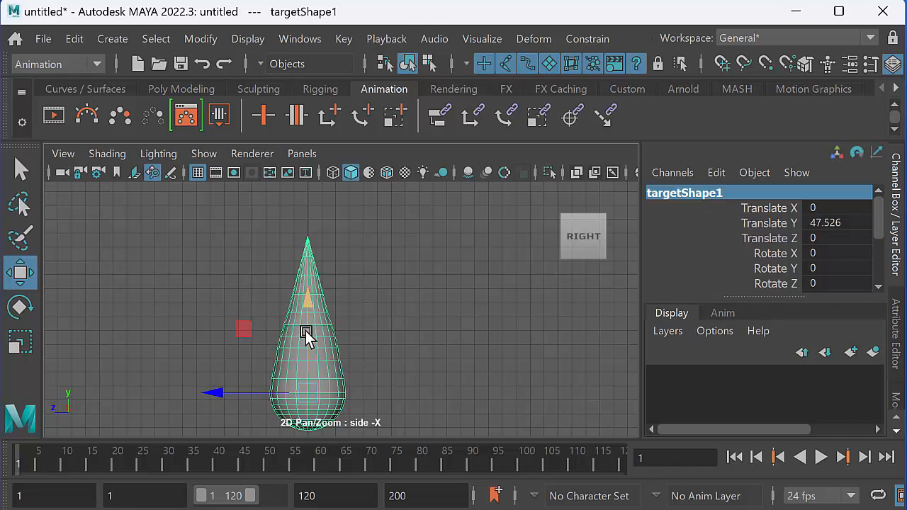
# Stretch targetShape1 taller in the side view by raising its upper vertex rows in several successively smaller selections.
pyautogui.moveTo(310, 338); pyautogui.dragTo(222, 262, button='right')
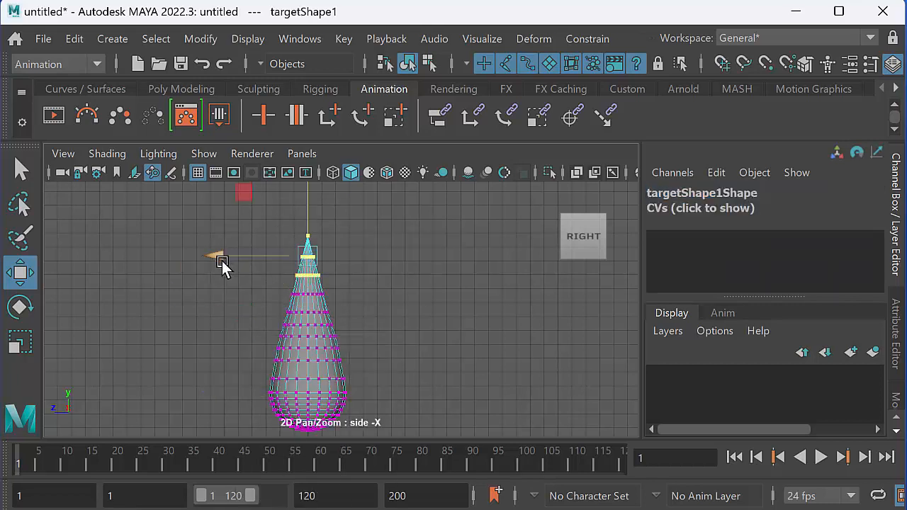
pyautogui.moveTo(206, 233); pyautogui.dragTo(399, 370)
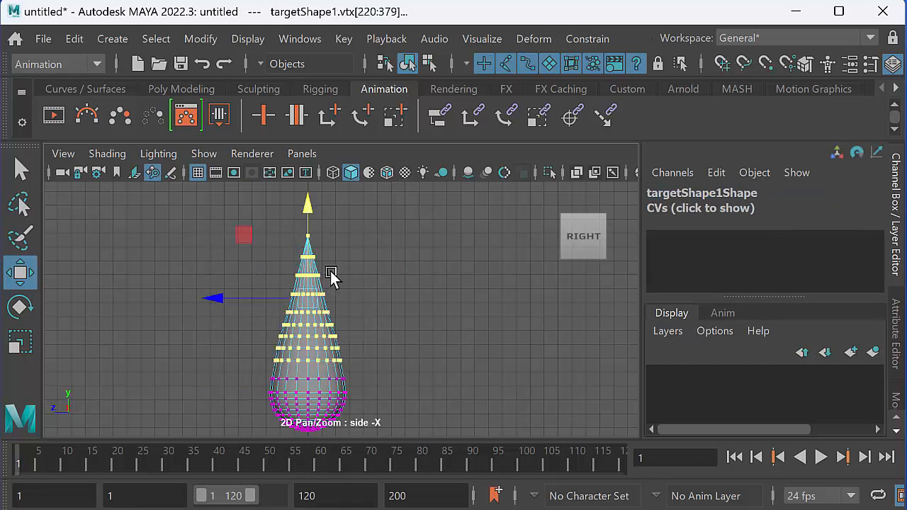
pyautogui.moveTo(307, 221); pyautogui.dragTo(308, 212)
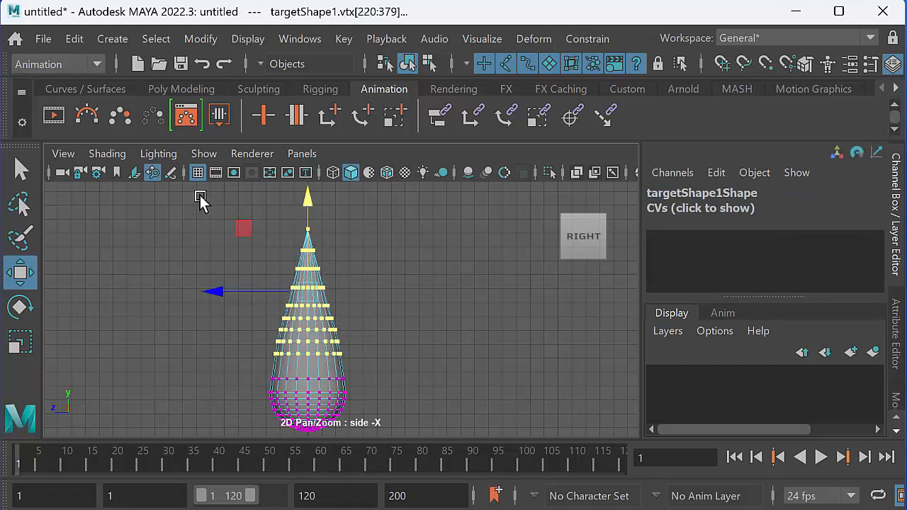
pyautogui.moveTo(210, 201); pyautogui.dragTo(401, 334)
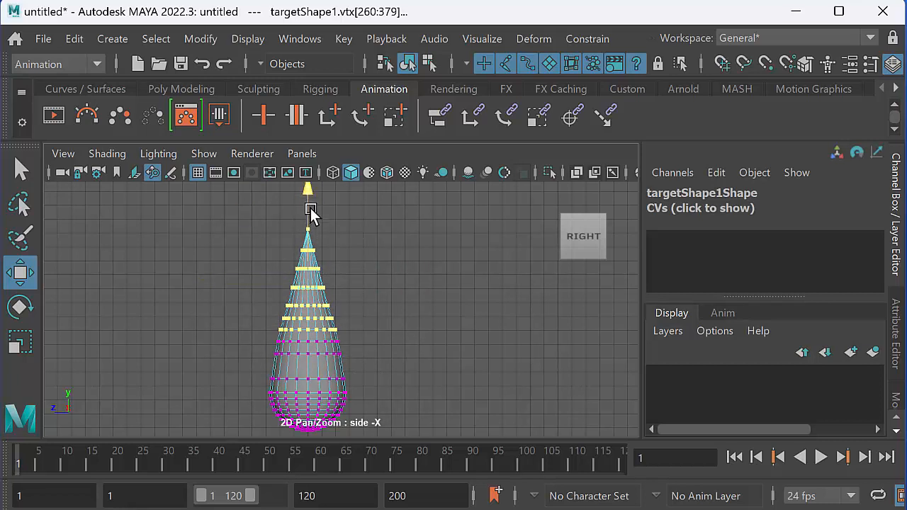
pyautogui.moveTo(309, 202); pyautogui.dragTo(309, 198)
pyautogui.moveTo(312, 261); pyautogui.dragTo(401, 319)
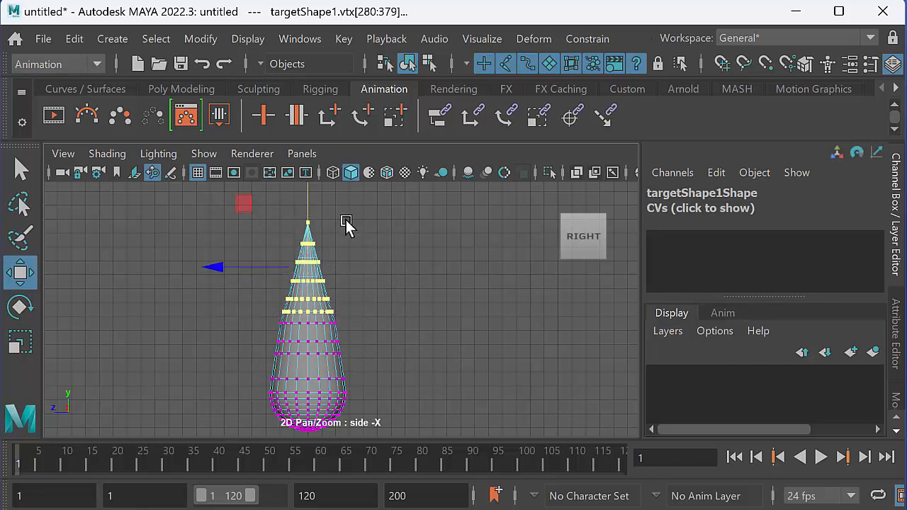
pyautogui.click(315, 199)
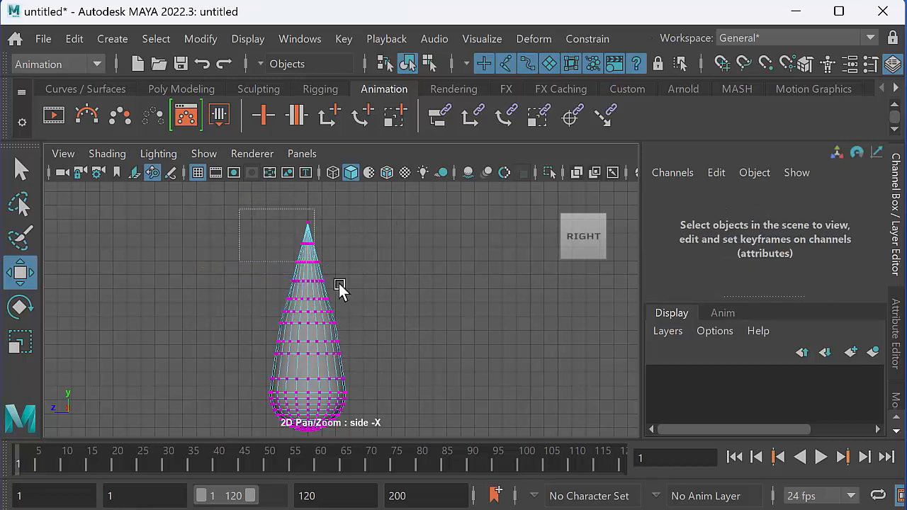
pyautogui.moveTo(338, 284); pyautogui.dragTo(379, 316)
pyautogui.moveTo(314, 209); pyautogui.dragTo(309, 196)
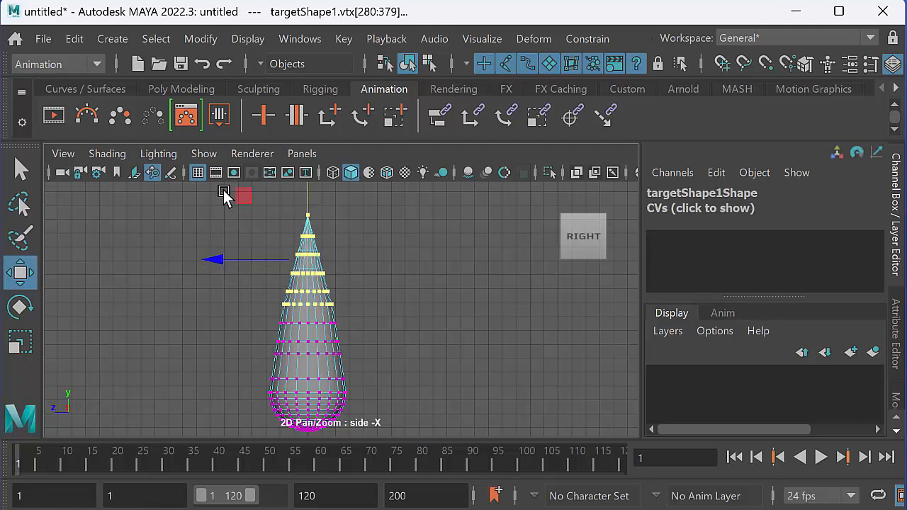
pyautogui.moveTo(241, 199); pyautogui.dragTo(333, 243)
pyautogui.hotkey('ctrl', 'z')
pyautogui.moveTo(244, 204); pyautogui.dragTo(309, 246)
pyautogui.hotkey('ctrl', 'z')
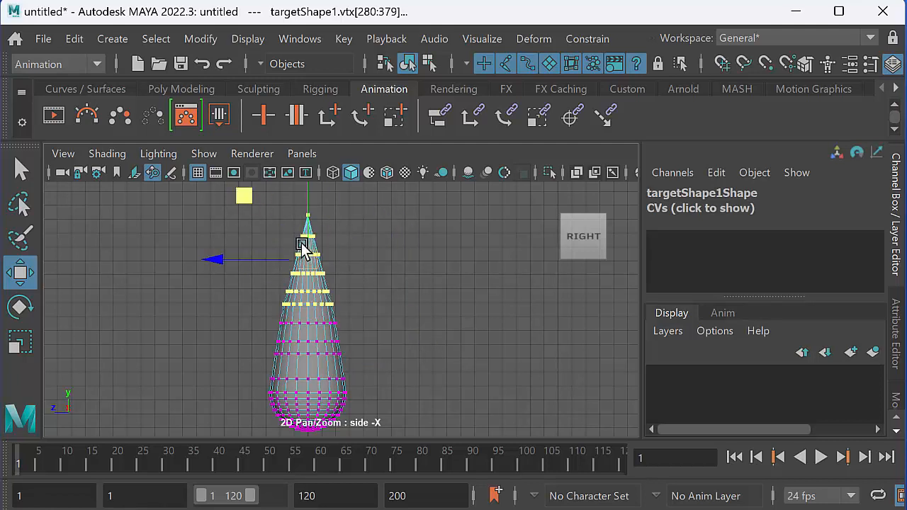
# Raise the topmost vertex rows of targetShape1, vtx[300:379], slightly to lengthen the flame's tip.
pyautogui.click(202, 222)
pyautogui.moveTo(208, 192); pyautogui.dragTo(378, 304)
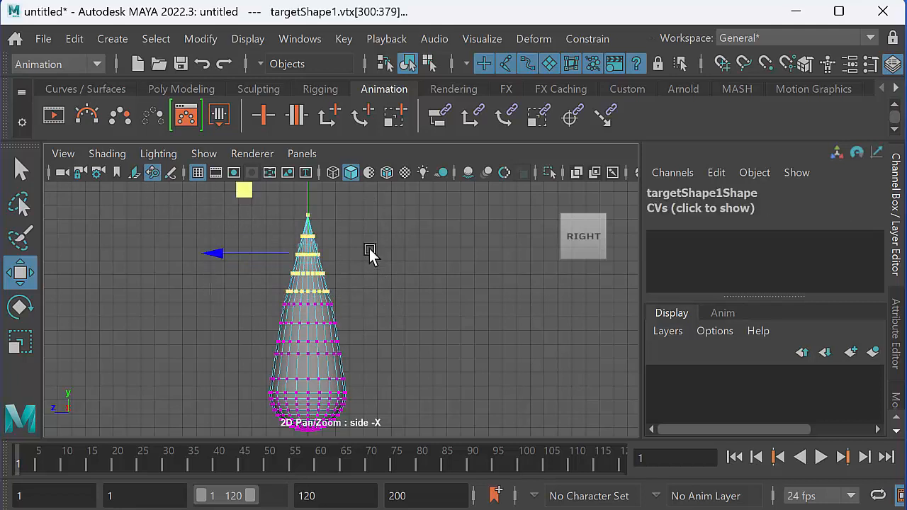
pyautogui.moveTo(309, 197); pyautogui.dragTo(319, 261)
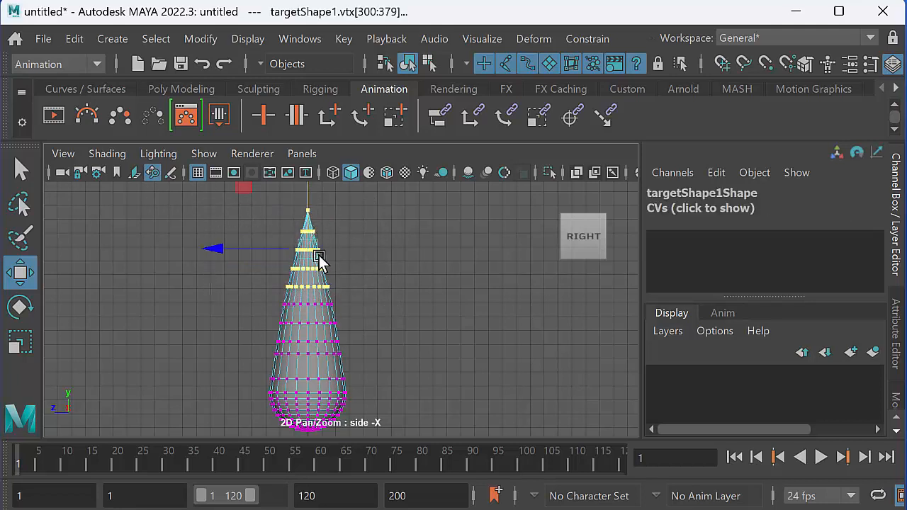
# Bend targetShape1 by rotating vertices 260:379 slightly and shifting them toward positive Z, and return to object mode.
pyautogui.moveTo(205, 193); pyautogui.dragTo(393, 331)
pyautogui.press('e')
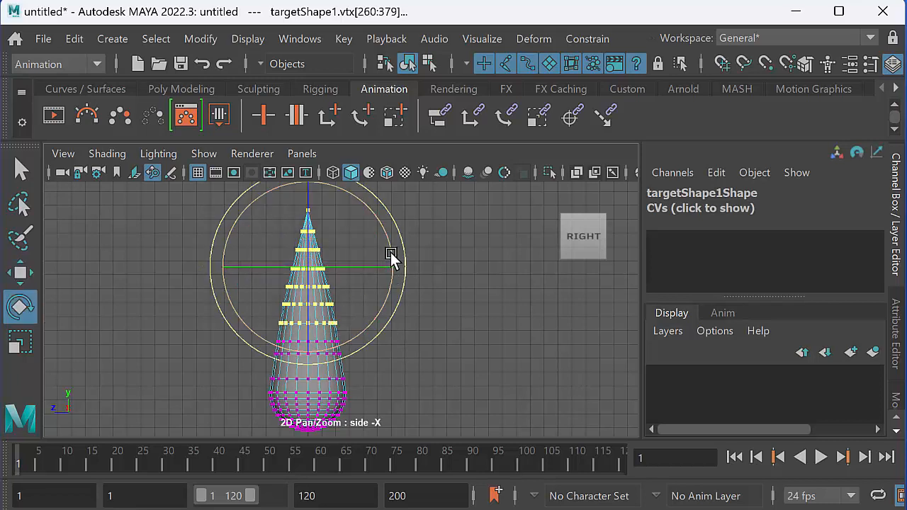
pyautogui.moveTo(391, 252); pyautogui.dragTo(376, 259)
pyautogui.press('w')
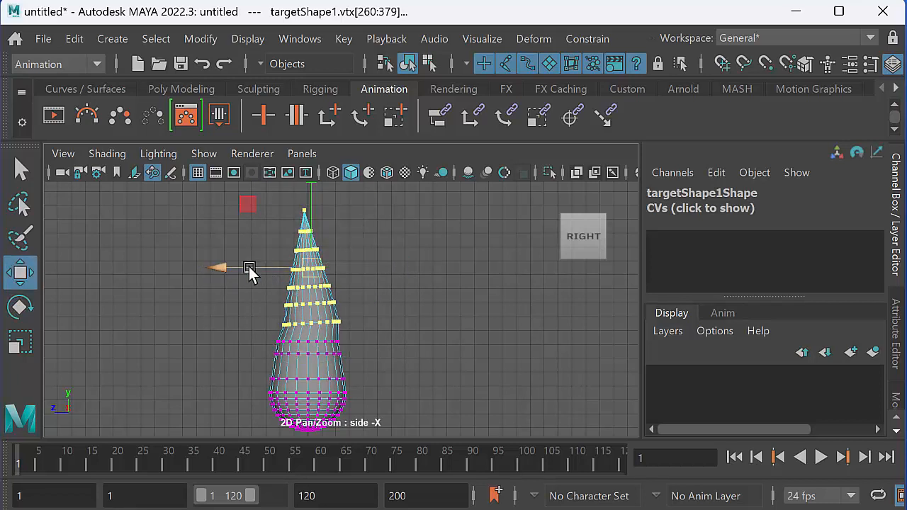
pyautogui.moveTo(227, 268); pyautogui.dragTo(221, 268)
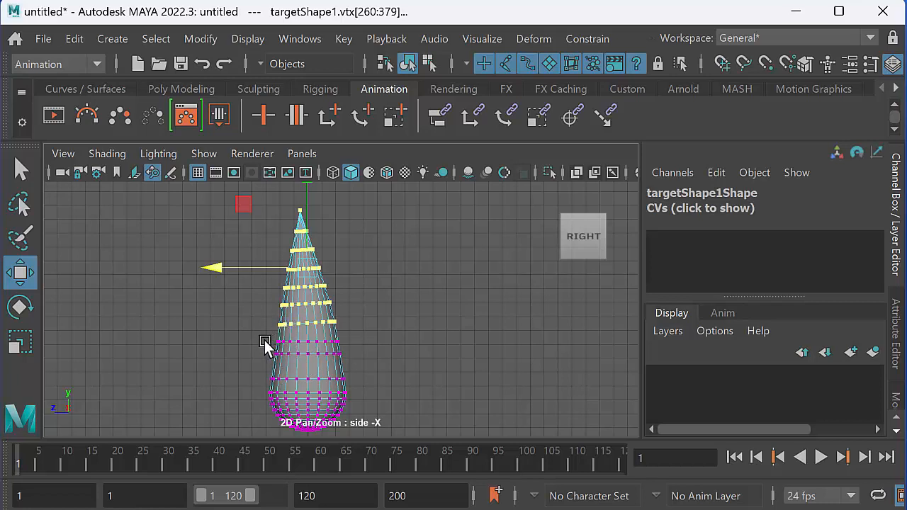
pyautogui.moveTo(286, 329); pyautogui.dragTo(358, 233, button='right')
# In the perspective view, select targetShape1 followed by flameBaseShape and create a Blend Shape deformer.
pyautogui.press('space')
pyautogui.press('space')
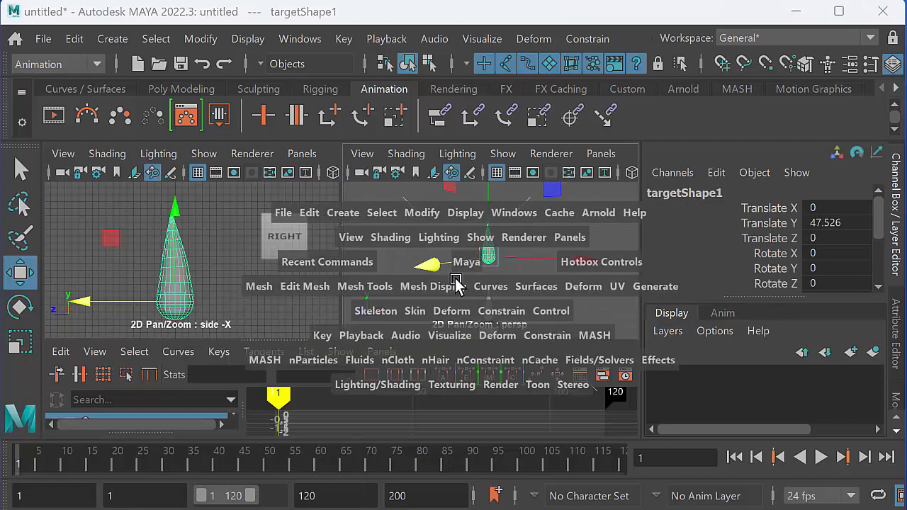
pyautogui.moveTo(390, 343)
pyautogui.keyDown('alt'); pyautogui.mouseDown()
pyautogui.moveTo(395, 333)
pyautogui.moveTo(393, 345)
pyautogui.moveTo(361, 358)
pyautogui.moveTo(340, 354)
pyautogui.moveTo(385, 347)
pyautogui.moveTo(415, 359)
pyautogui.moveTo(354, 366)
pyautogui.moveTo(401, 360)
pyautogui.moveTo(393, 344)
pyautogui.mouseUp(); pyautogui.keyUp('alt')
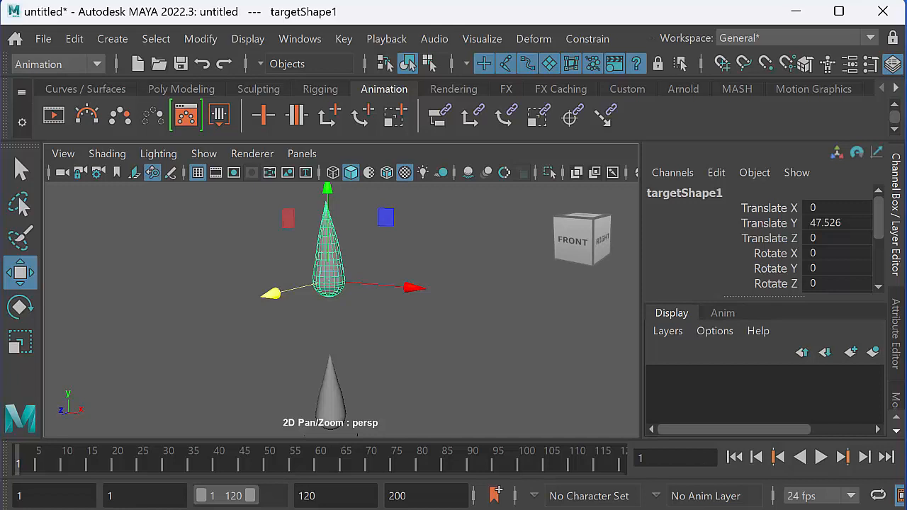
pyautogui.click(530, 38)
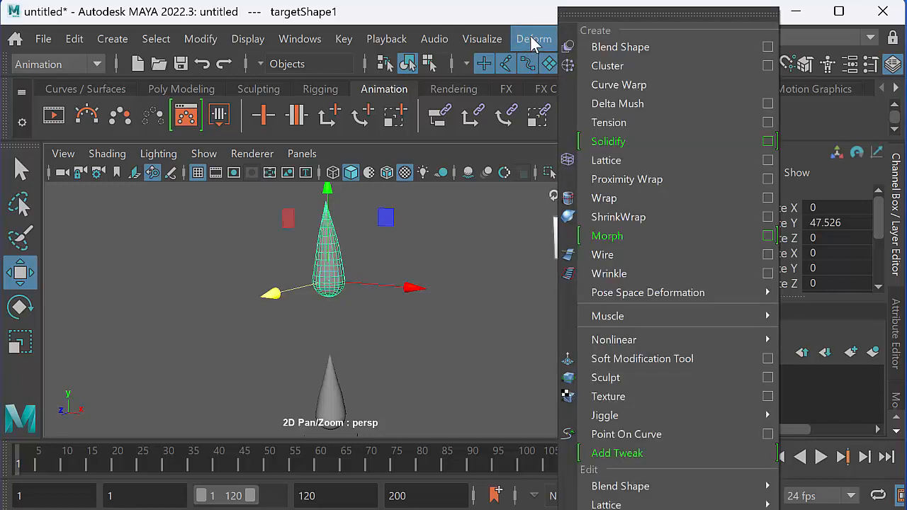
pyautogui.click(532, 39)
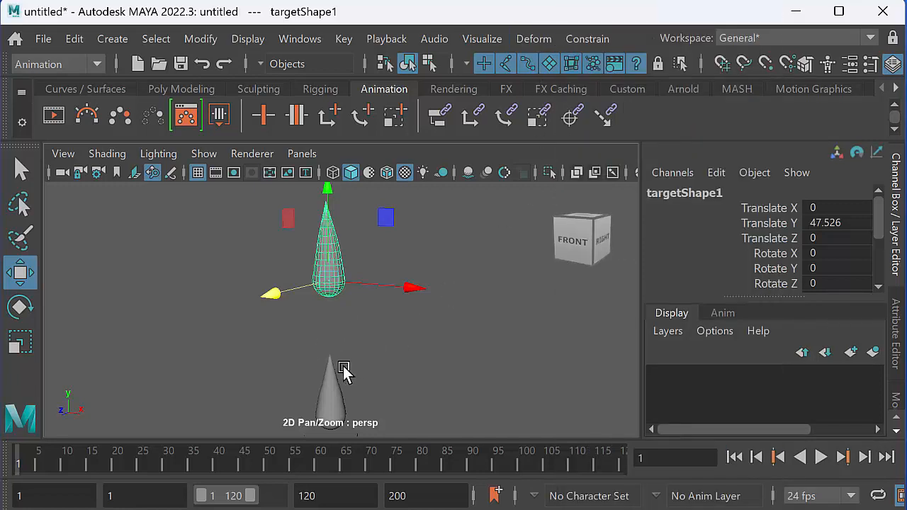
pyautogui.click(338, 404)
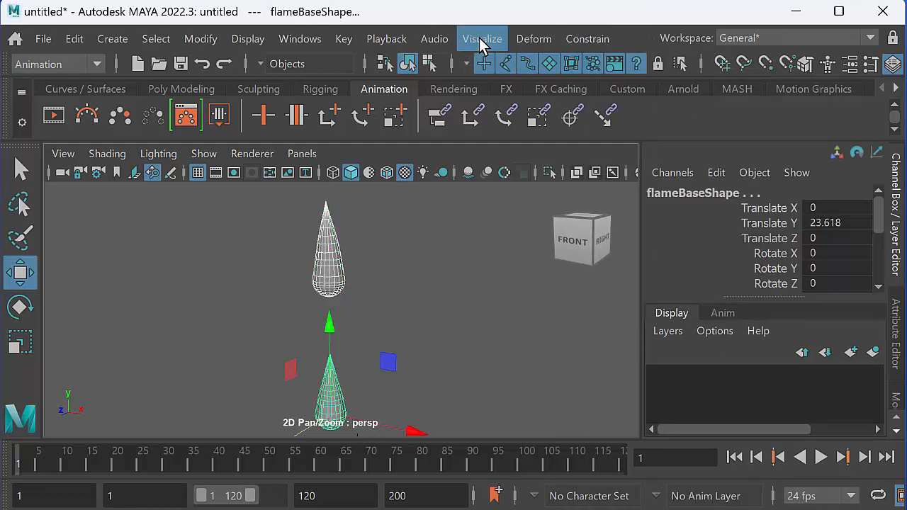
pyautogui.click(525, 39)
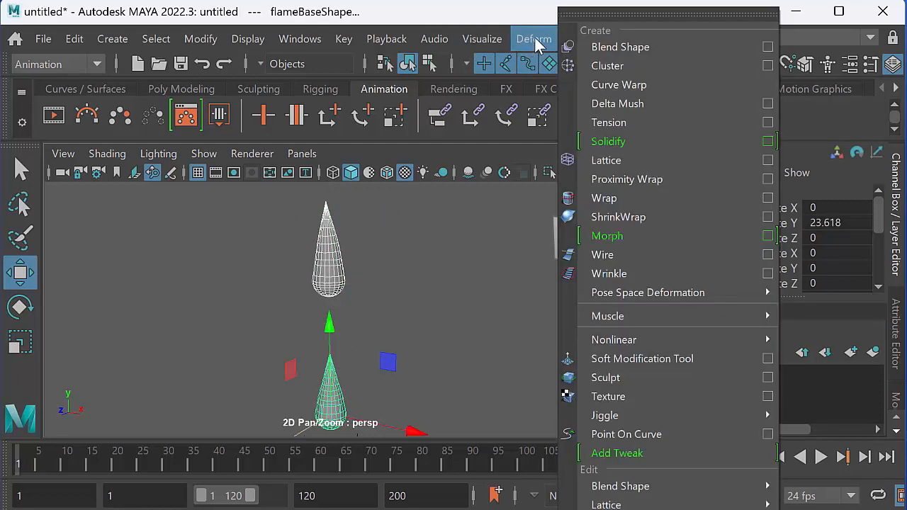
pyautogui.click(645, 46)
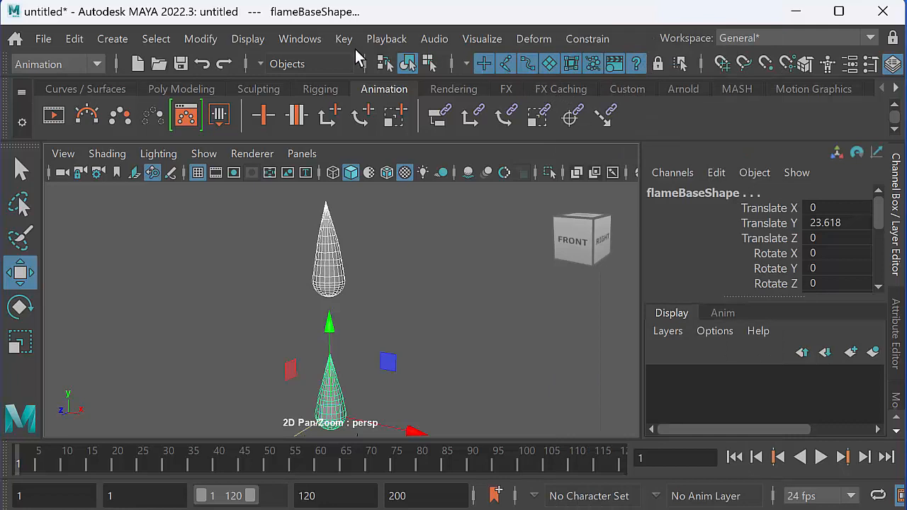
# Test the targetShape1 weight in the Shape Editor, return it to 0, and minimize the editor.
pyautogui.click(313, 41)
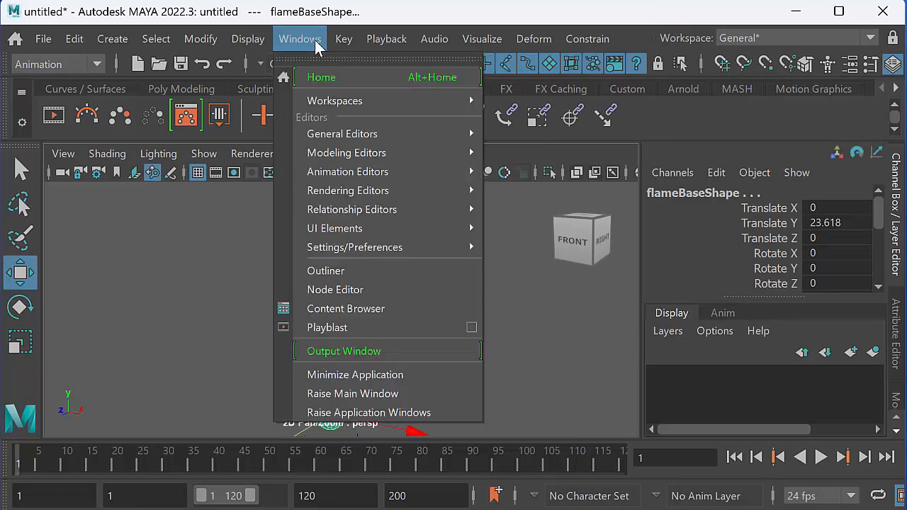
pyautogui.moveTo(358, 174)
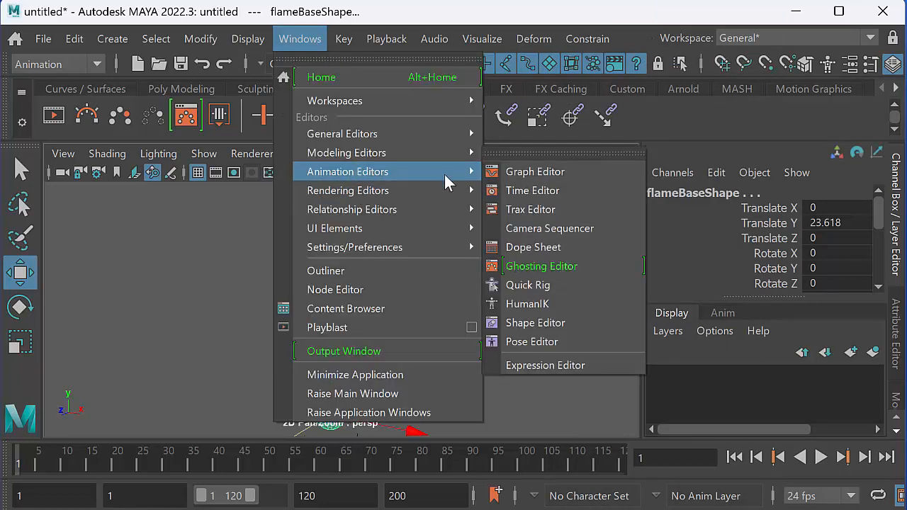
pyautogui.click(537, 324)
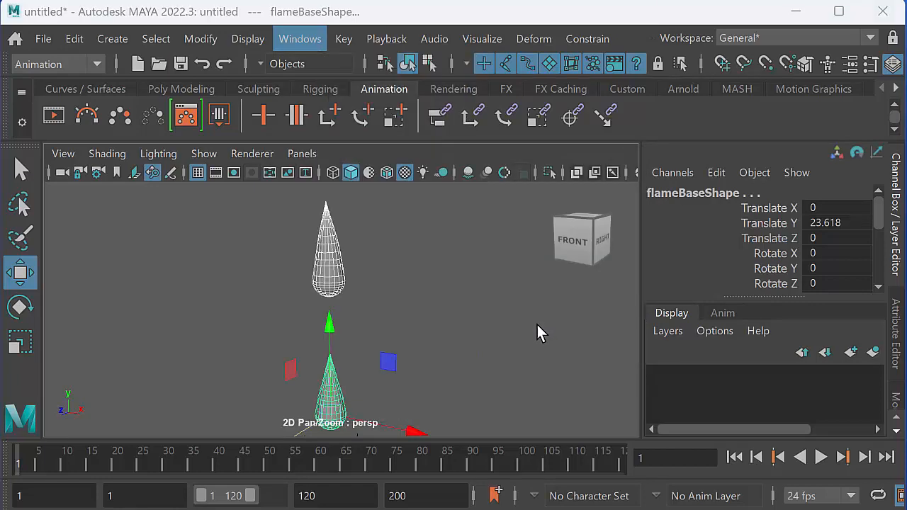
pyautogui.moveTo(644, 95)
pyautogui.mouseDown()
pyautogui.moveTo(633, 90)
pyautogui.moveTo(645, 85)
pyautogui.mouseUp()
pyautogui.moveTo(670, 205); pyautogui.dragTo(649, 204)
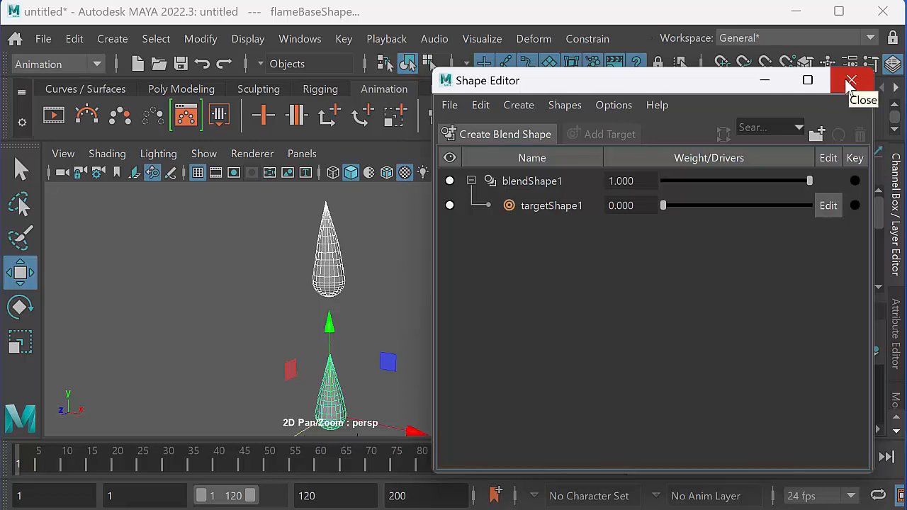
pyautogui.click(766, 81)
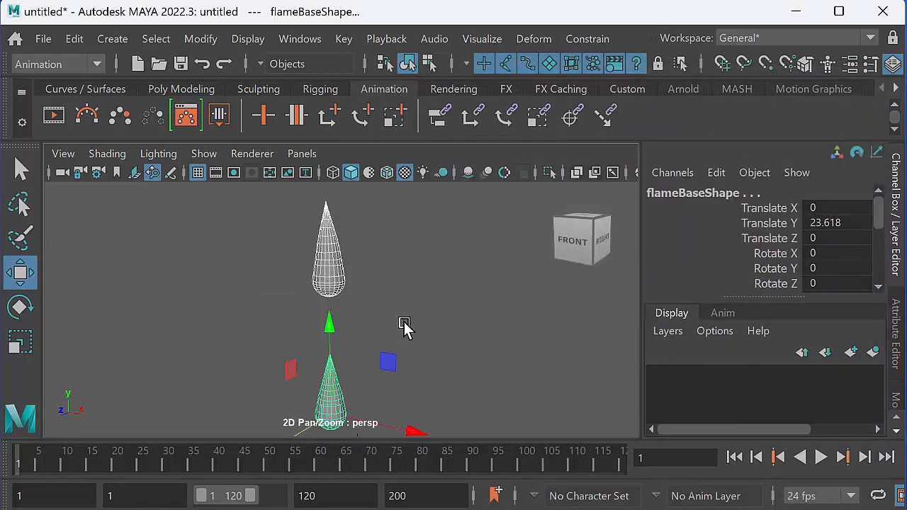
# Duplicate flameBaseShape and move the copy beside targetShape1 at Translate X 11.601 and Translate Y 48.091.
pyautogui.moveTo(298, 346); pyautogui.dragTo(377, 403)
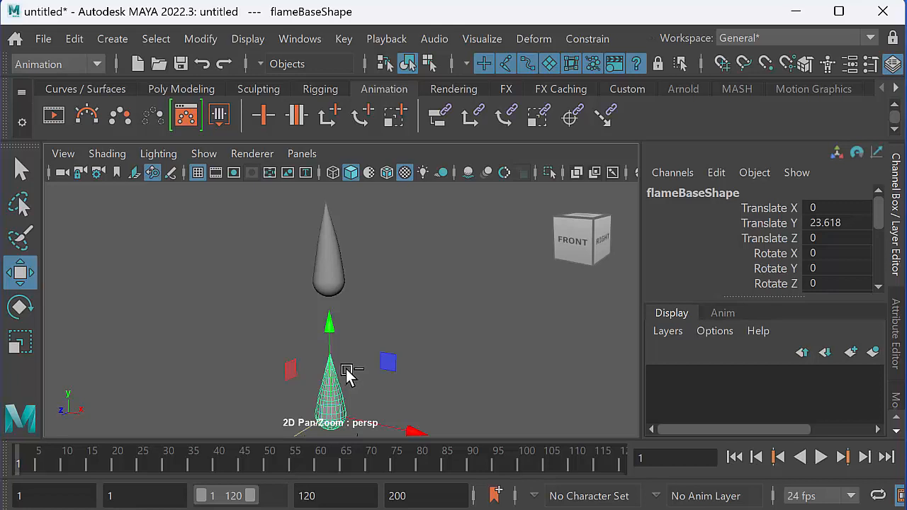
pyautogui.hotkey('ctrl', 'd')
pyautogui.moveTo(336, 354); pyautogui.dragTo(330, 189)
pyautogui.moveTo(423, 296); pyautogui.dragTo(498, 287)
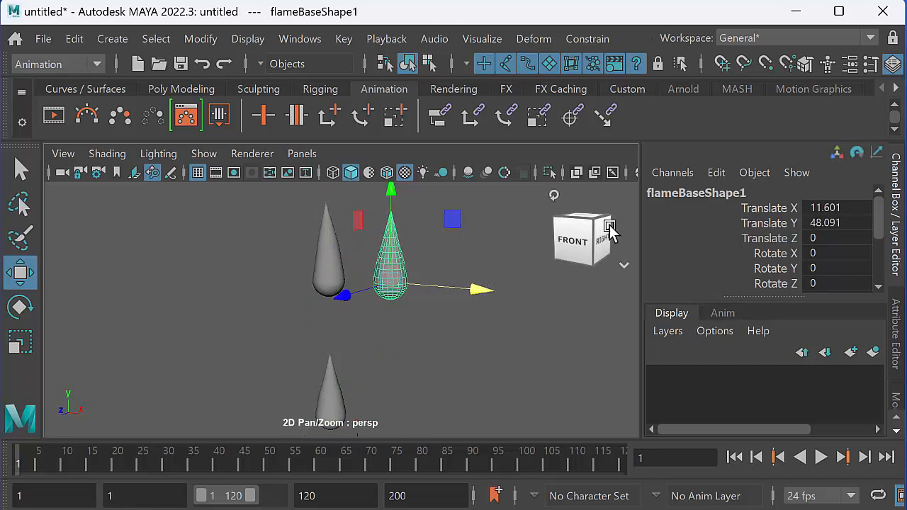
# Rename the new flame copy as targetShape2.
pyautogui.click(694, 195)
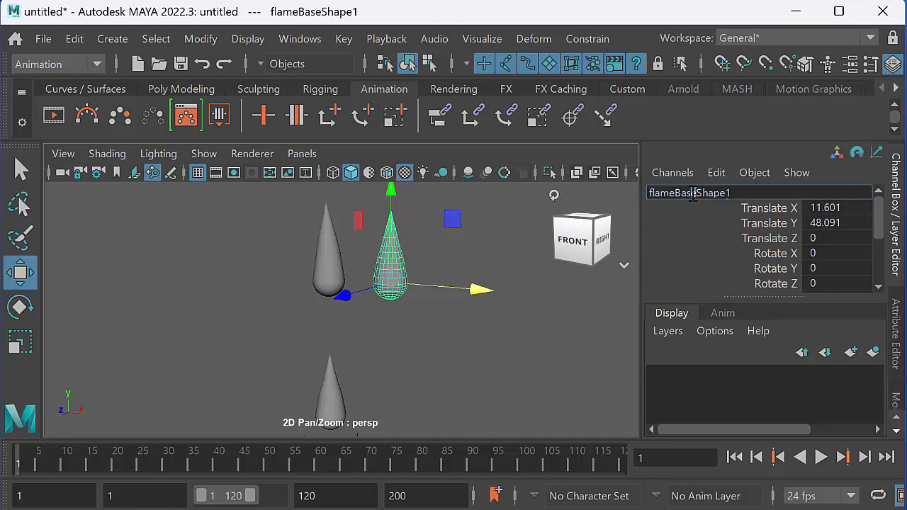
pyautogui.moveTo(694, 195); pyautogui.dragTo(641, 193)
pyautogui.write('ta')
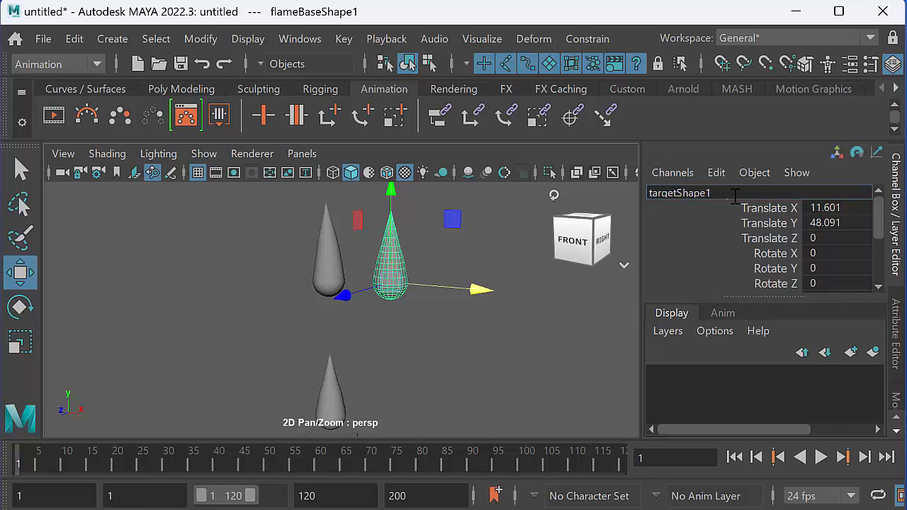
pyautogui.write('rget')
pyautogui.press('BackSpace')
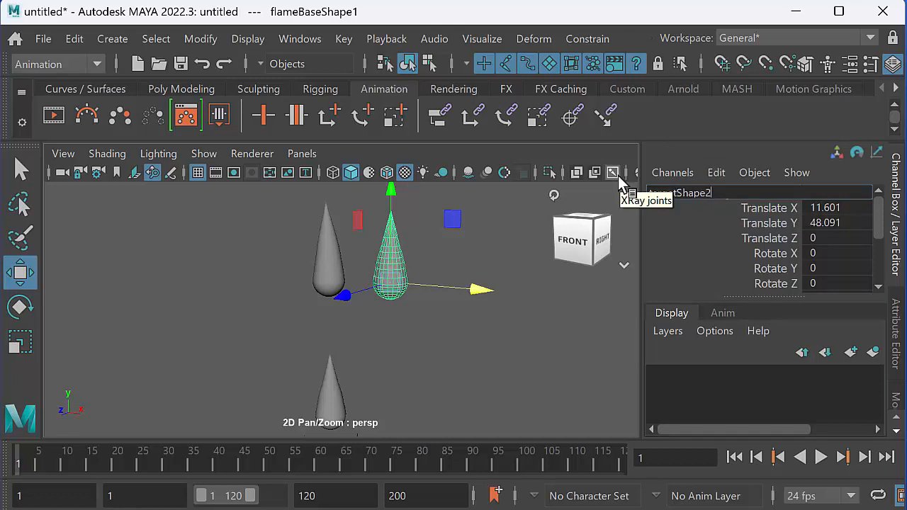
pyautogui.press('Return')
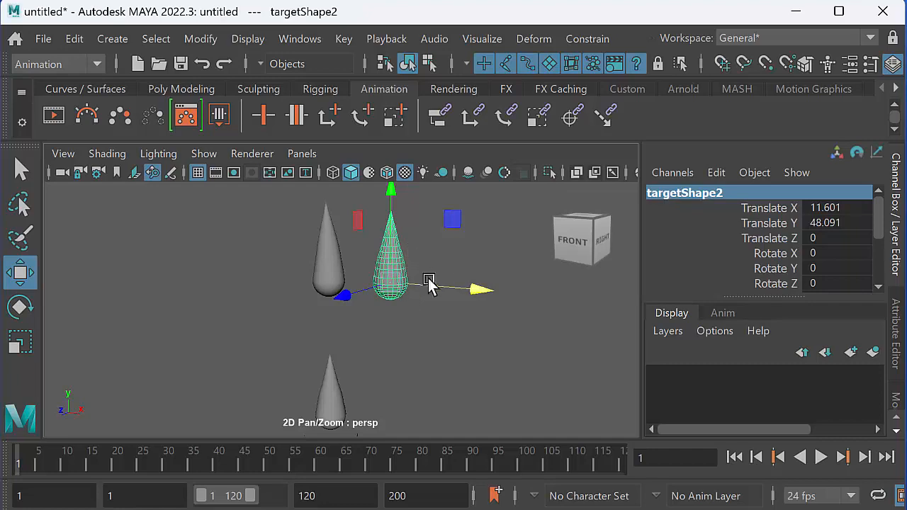
# Move targetShape2 to the other side of targetShape1, at Translate X -10.918 and Translate Z 7.475.
pyautogui.moveTo(478, 285); pyautogui.dragTo(356, 277)
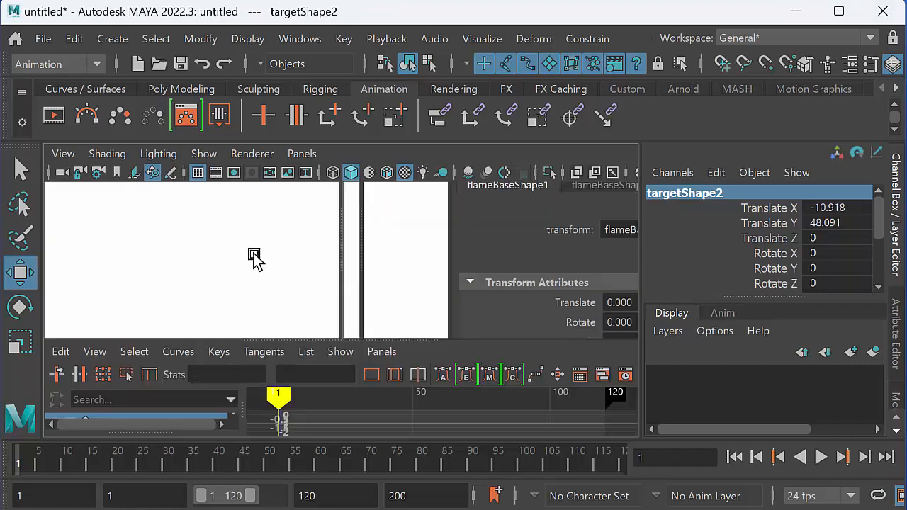
pyautogui.press('space')
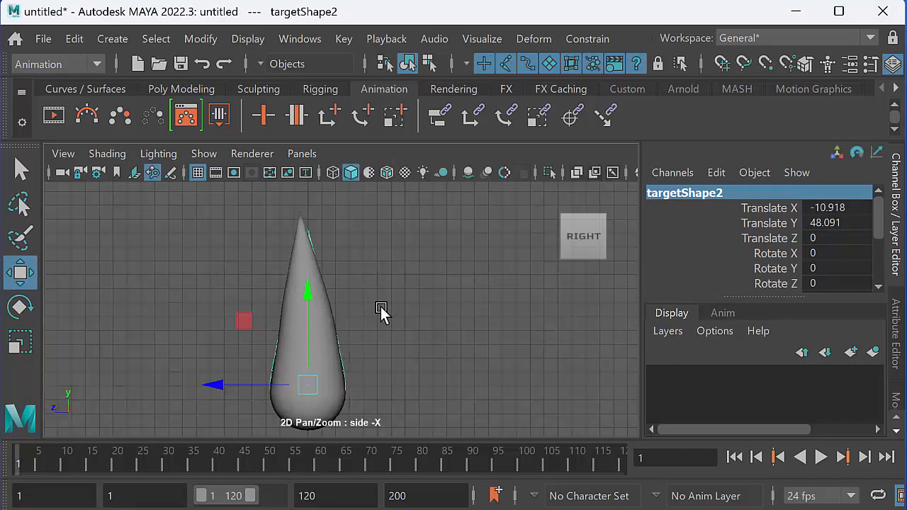
pyautogui.moveTo(214, 385); pyautogui.dragTo(110, 385)
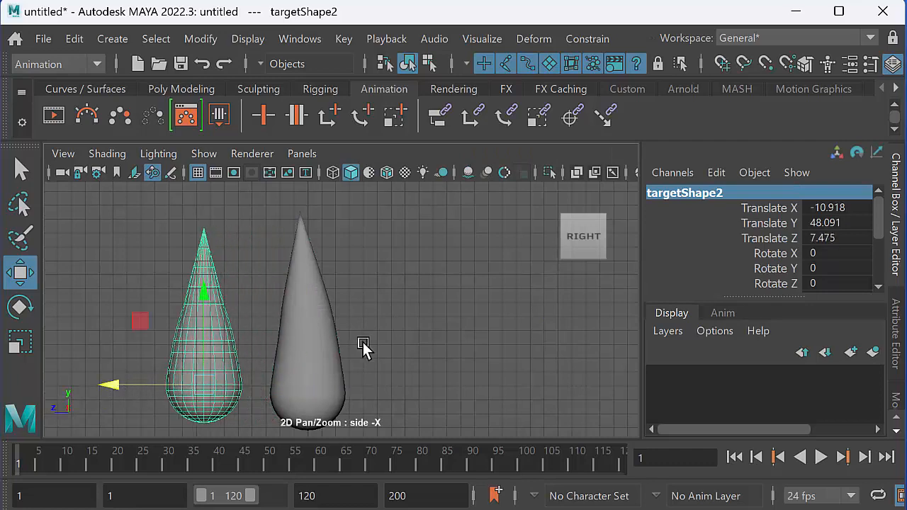
pyautogui.press('space')
# Shorten targetShape2 in the side view by lowering progressively smaller groups of its upper vertices.
pyautogui.press('space')
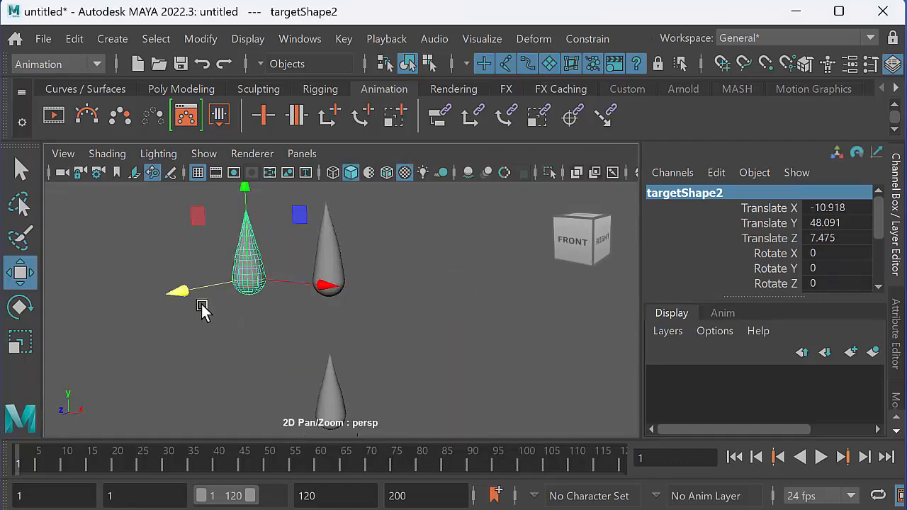
pyautogui.press('space')
pyautogui.press('space')
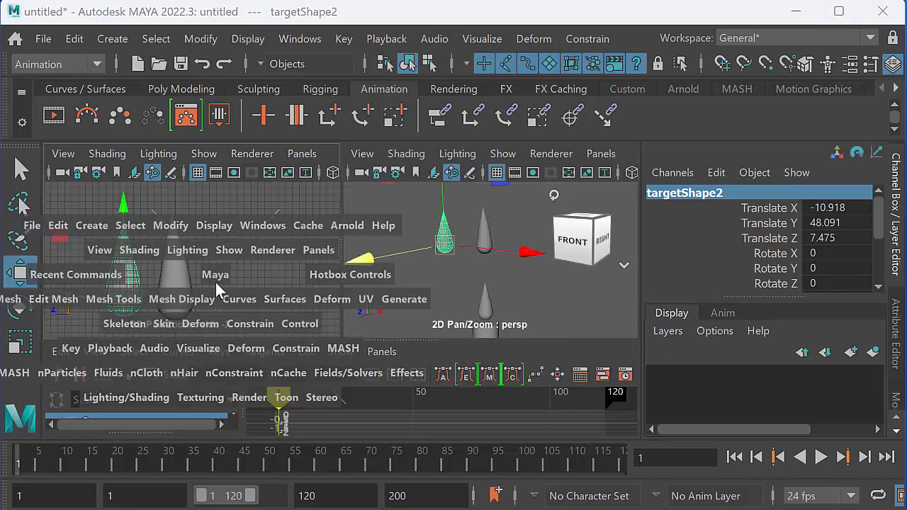
pyautogui.keyDown('alt'); pyautogui.moveTo(278, 288); pyautogui.dragTo(374, 258, button='middle'); pyautogui.keyUp('alt')
pyautogui.keyDown('alt'); pyautogui.moveTo(374, 258); pyautogui.dragTo(403, 271, button='right'); pyautogui.keyUp('alt')
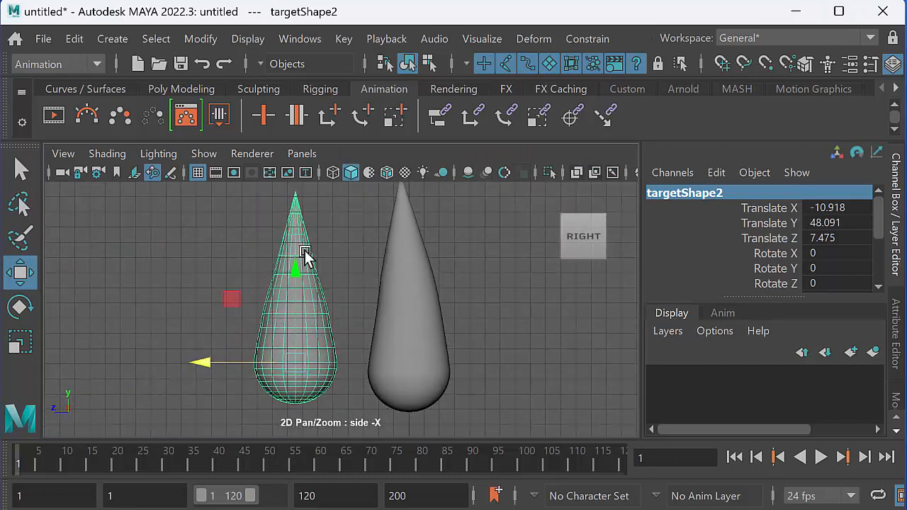
pyautogui.moveTo(287, 337); pyautogui.dragTo(220, 268, button='right')
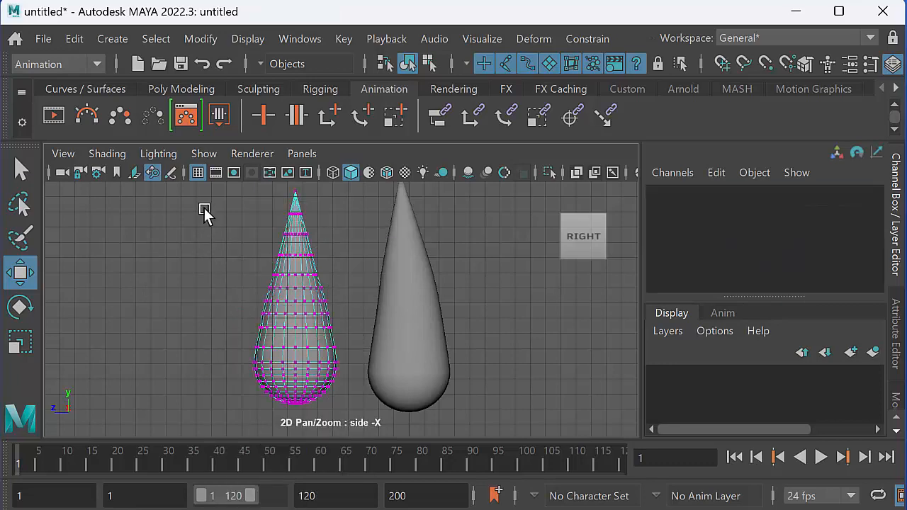
pyautogui.keyDown('alt'); pyautogui.moveTo(276, 265); pyautogui.dragTo(246, 284, button='middle'); pyautogui.keyUp('alt')
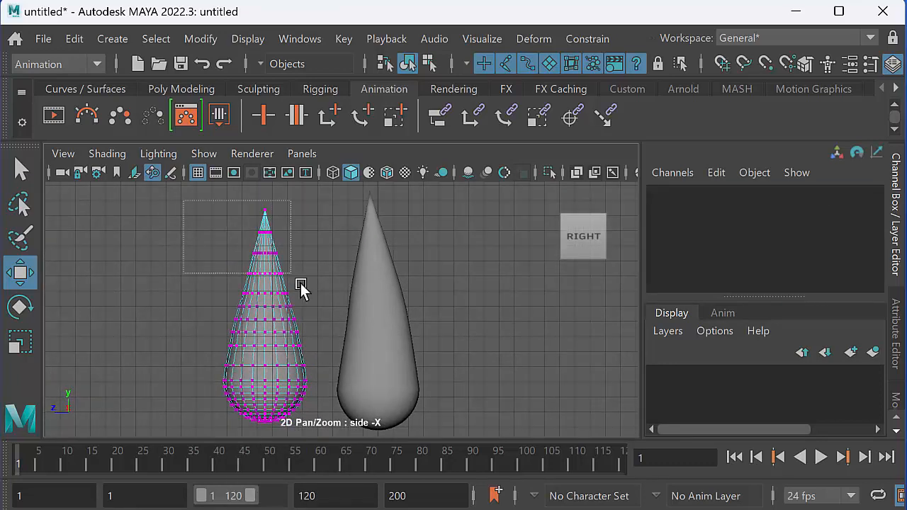
pyautogui.moveTo(300, 283); pyautogui.dragTo(354, 357)
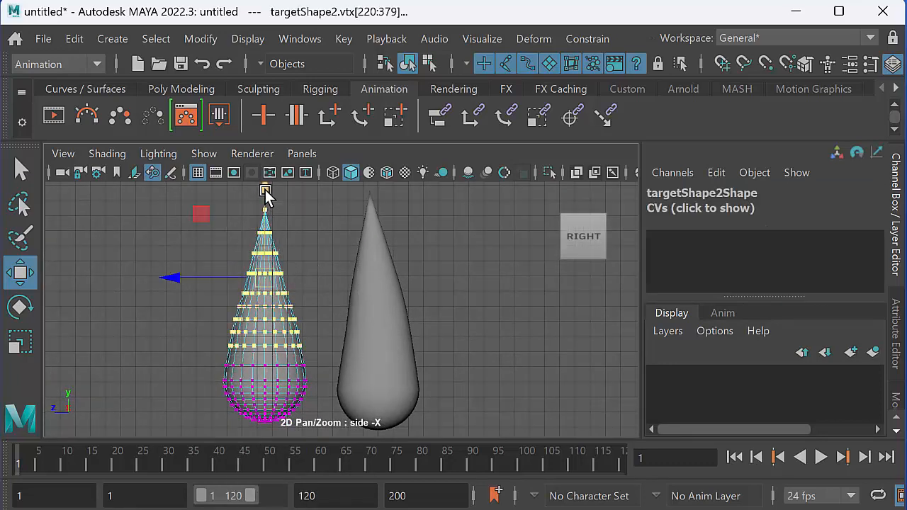
pyautogui.moveTo(266, 192); pyautogui.dragTo(269, 200)
pyautogui.moveTo(179, 199); pyautogui.dragTo(340, 331)
pyautogui.moveTo(261, 189); pyautogui.dragTo(269, 202)
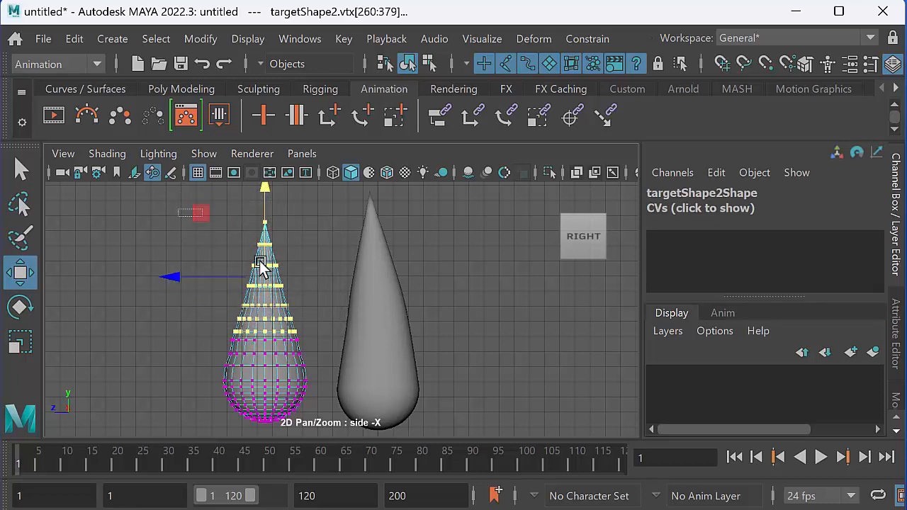
pyautogui.moveTo(260, 262); pyautogui.dragTo(356, 347)
pyautogui.moveTo(265, 204)
pyautogui.mouseDown()
pyautogui.moveTo(318, 305)
pyautogui.moveTo(271, 218)
pyautogui.mouseUp()
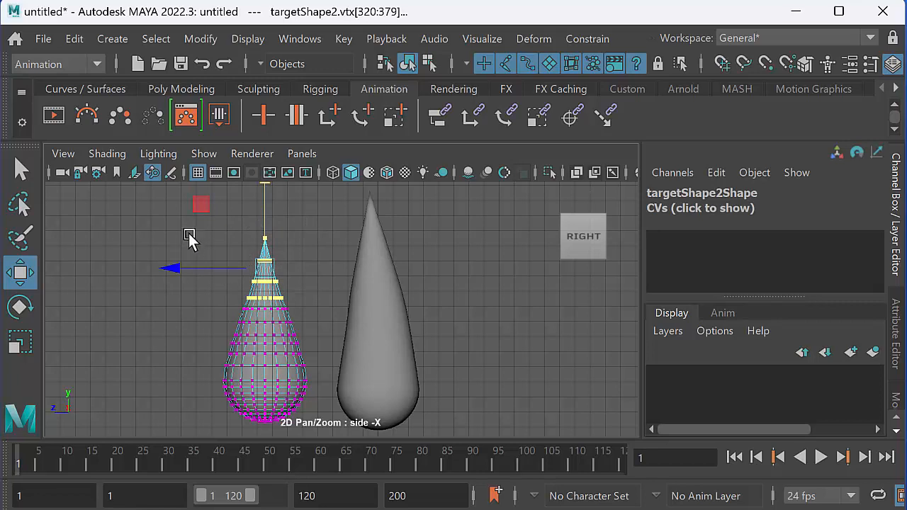
# Scale up all targetShape2 vertices above the rounded base slightly, and raise them a little.
pyautogui.moveTo(211, 219); pyautogui.dragTo(345, 392)
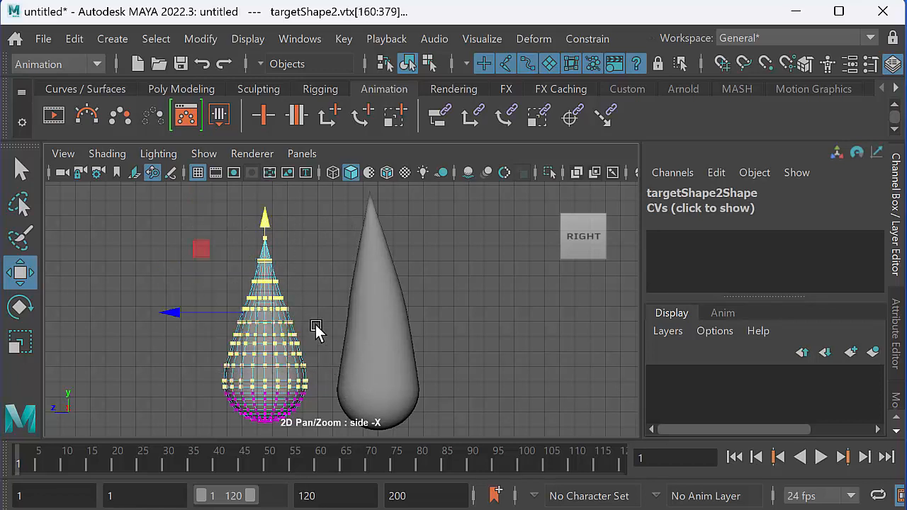
pyautogui.press('e')
pyautogui.press('r')
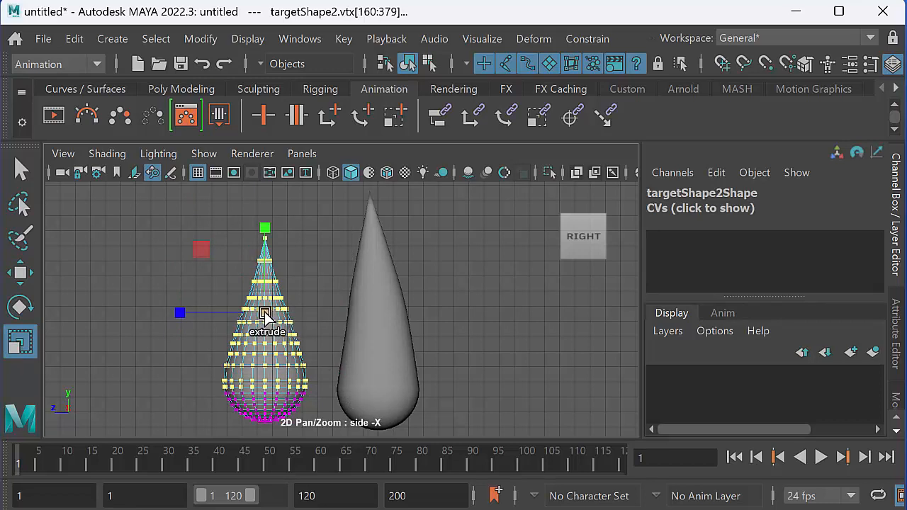
pyautogui.keyDown('shift'); pyautogui.moveTo(265, 312); pyautogui.dragTo(273, 309); pyautogui.keyUp('shift')
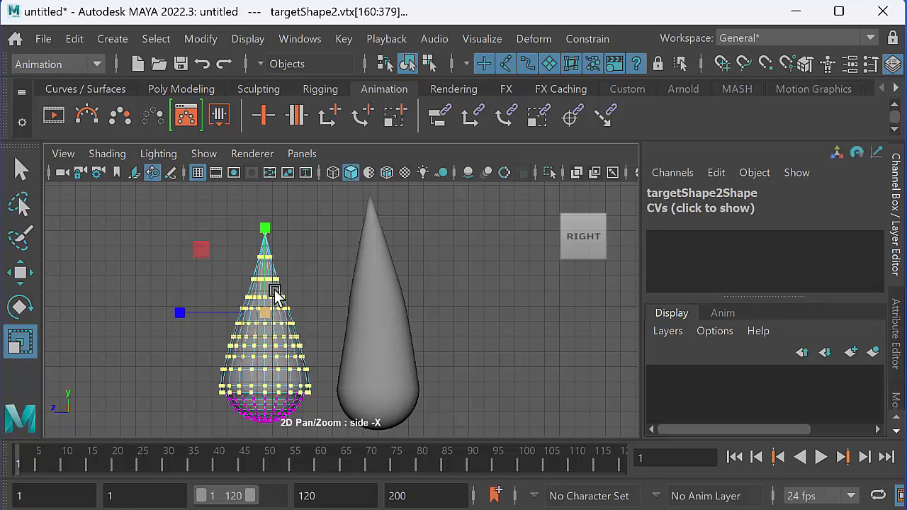
pyautogui.press('w')
pyautogui.moveTo(266, 220); pyautogui.dragTo(265, 213)
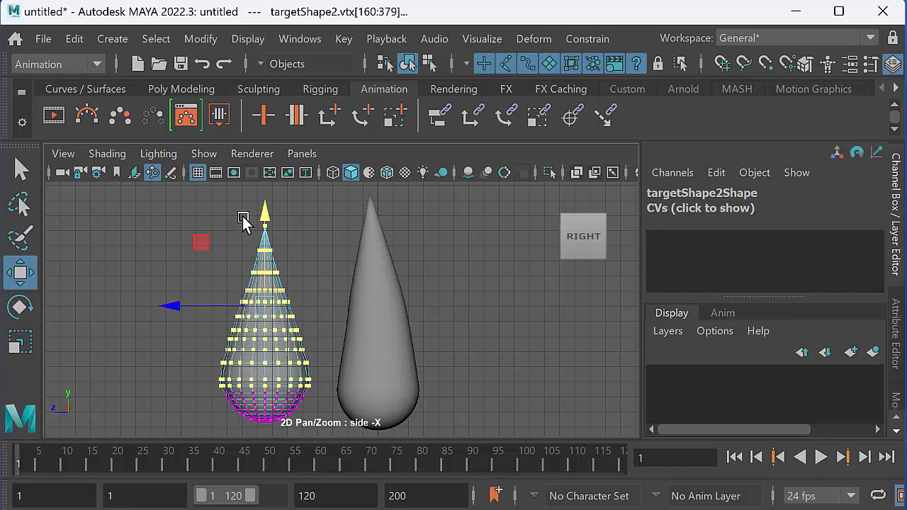
# Lower the tip vertices of targetShape2 slightly and return to object mode.
pyautogui.moveTo(302, 245); pyautogui.dragTo(320, 277)
pyautogui.moveTo(265, 201); pyautogui.dragTo(287, 248)
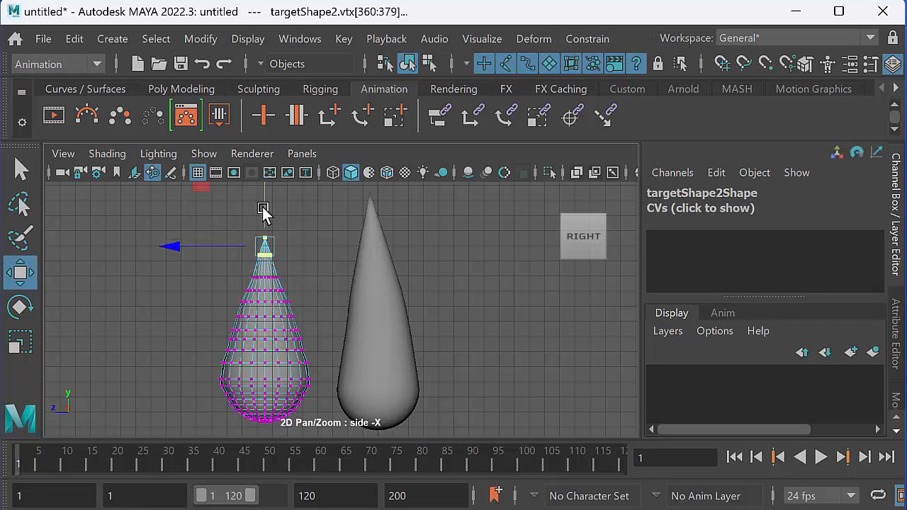
pyautogui.moveTo(263, 208); pyautogui.dragTo(267, 214)
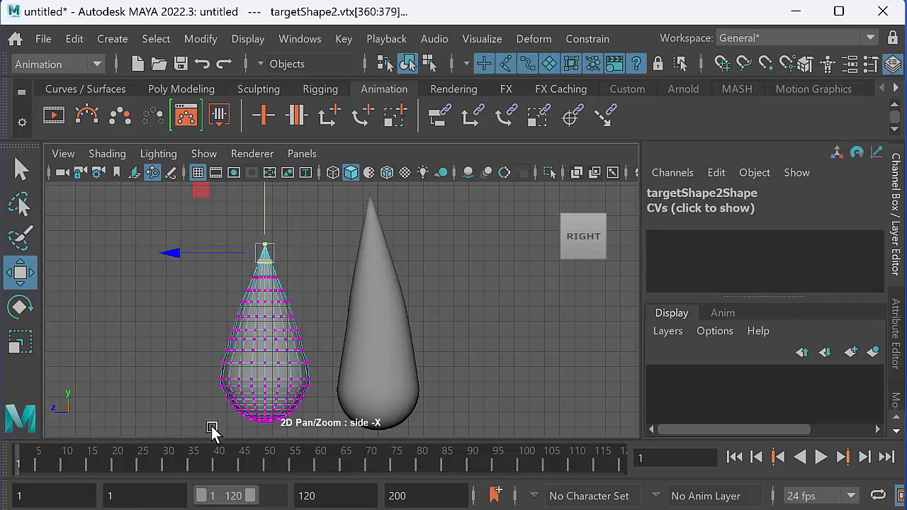
pyautogui.moveTo(269, 339); pyautogui.dragTo(352, 232, button='right')
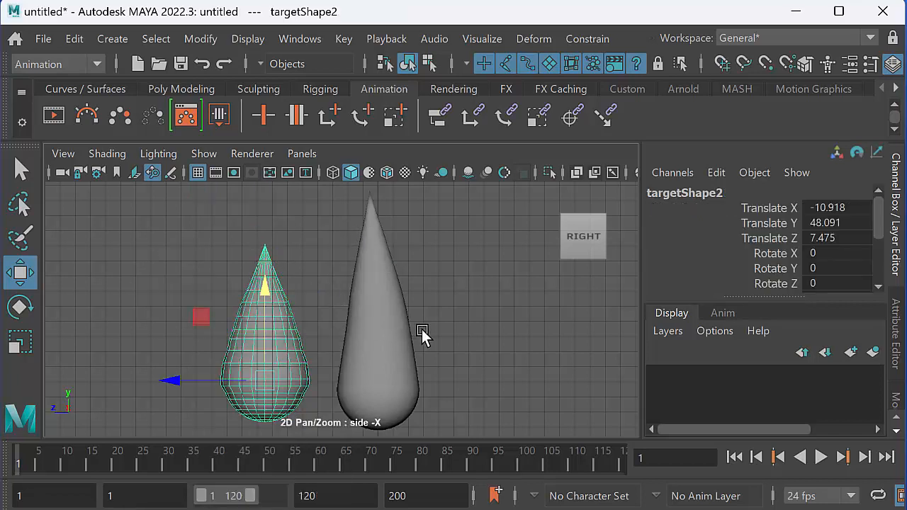
# Add targetShape2 as a target to the blend shape of flameBaseShape on the candle.
pyautogui.press('space')
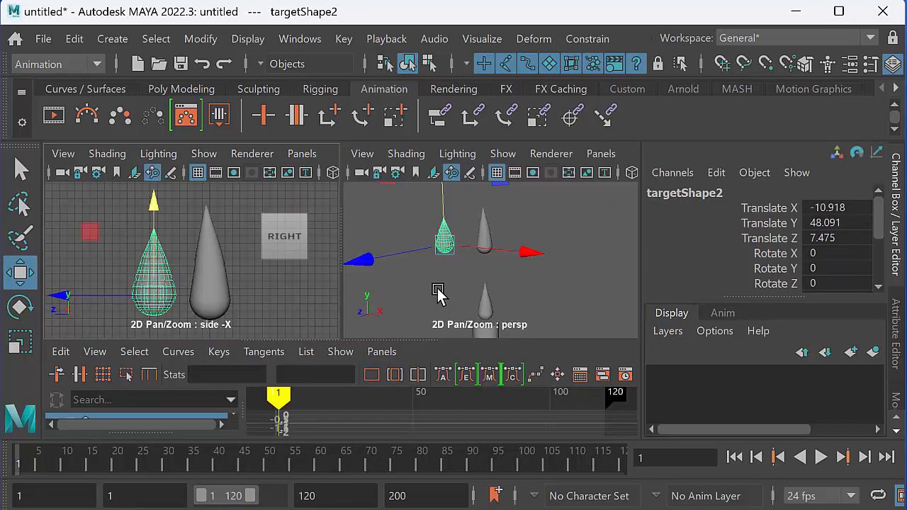
pyautogui.keyDown('alt'); pyautogui.moveTo(459, 272); pyautogui.dragTo(461, 246, button='middle'); pyautogui.keyUp('alt')
pyautogui.keyDown('alt'); pyautogui.moveTo(461, 247); pyautogui.dragTo(421, 253, button='right'); pyautogui.keyUp('alt')
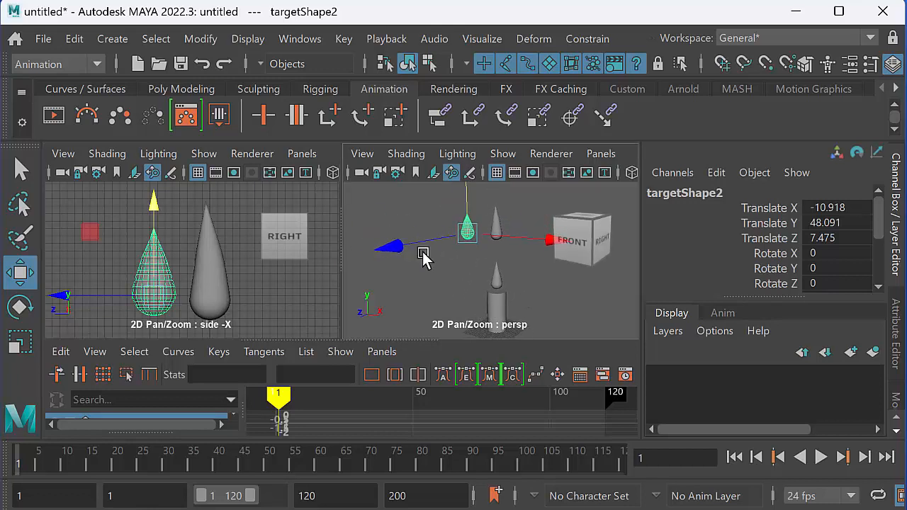
pyautogui.keyDown('alt'); pyautogui.moveTo(439, 270); pyautogui.dragTo(454, 272); pyautogui.keyUp('alt')
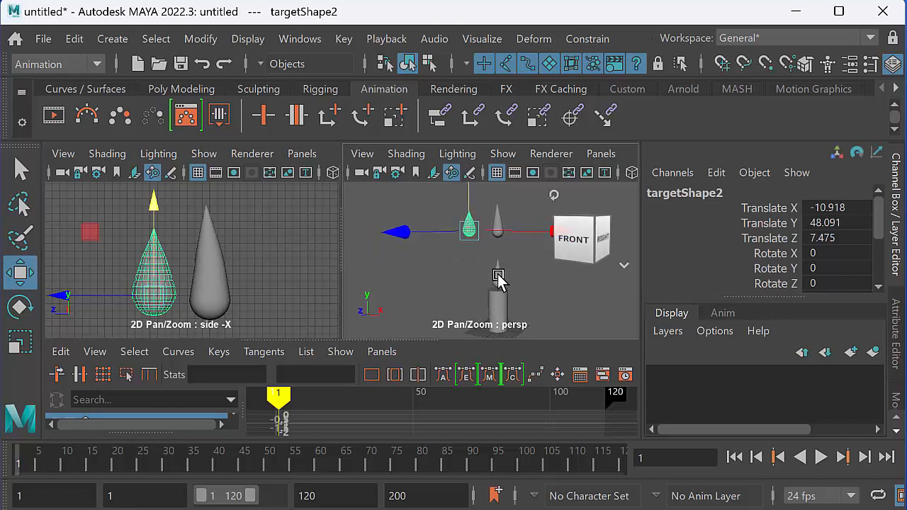
pyautogui.click(496, 280)
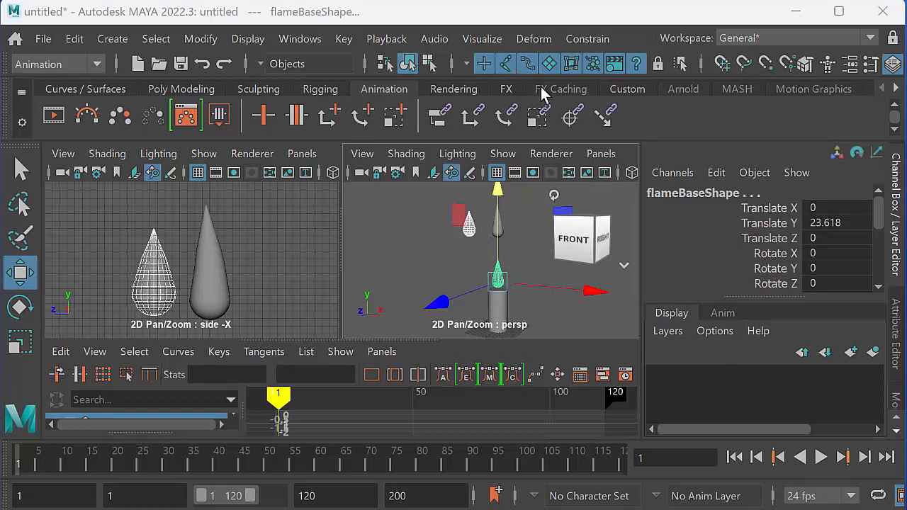
pyautogui.click(535, 40)
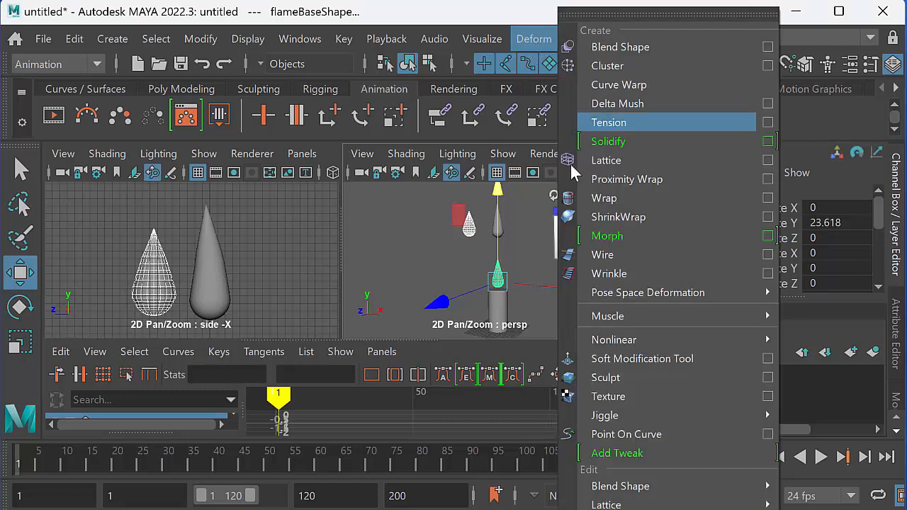
pyautogui.moveTo(657, 490)
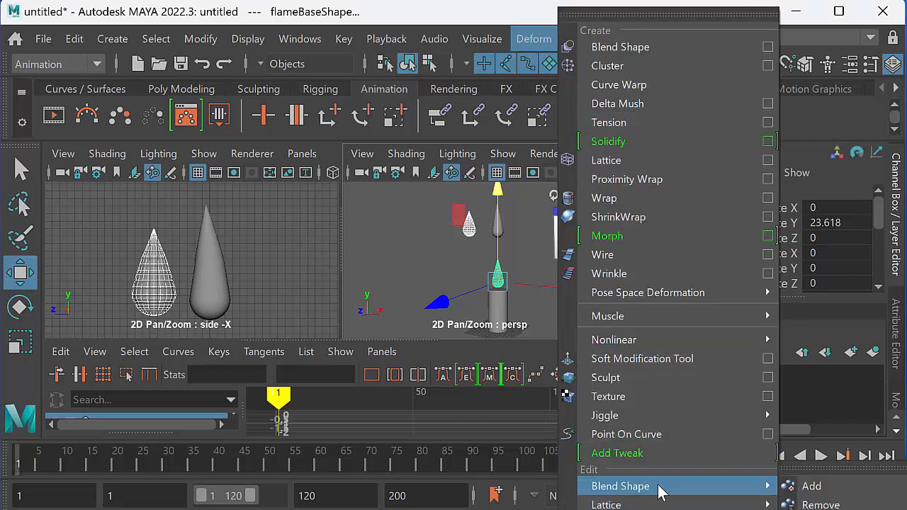
pyautogui.click(812, 487)
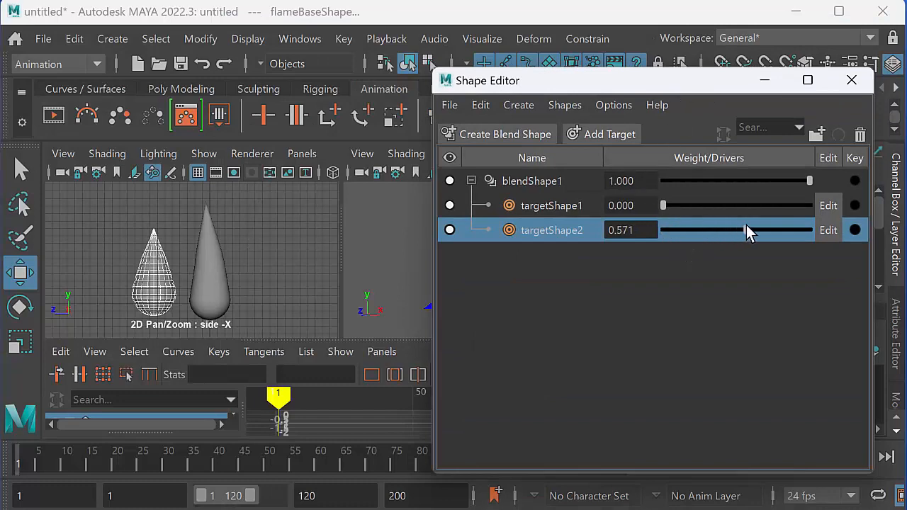
# Test the targetShape2 weight in the Shape Editor, return it to 0, and minimize the editor.
pyautogui.moveTo(681, 80); pyautogui.dragTo(807, 86)
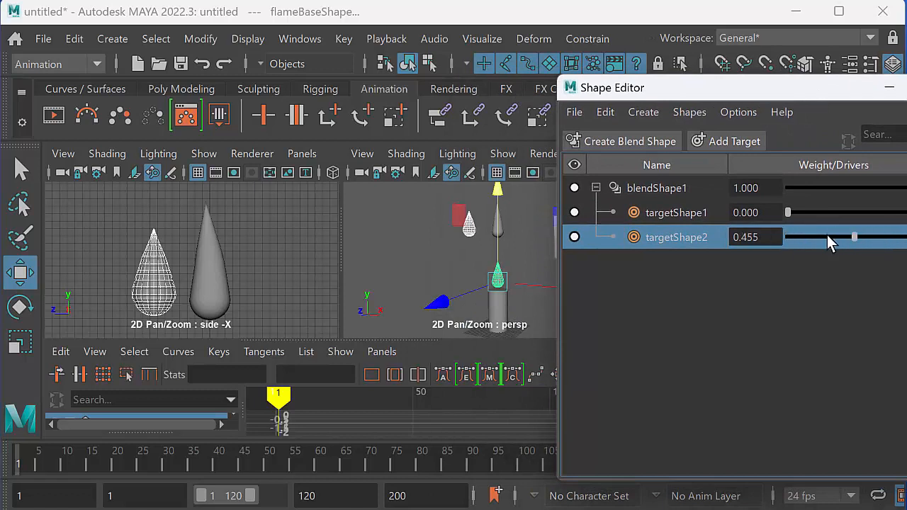
pyautogui.moveTo(849, 238); pyautogui.dragTo(771, 232)
pyautogui.click(889, 87)
# Duplicate flameBaseShape alone and move the copy beyond targetShape2, at Translate X -26.413, Y 49.245 and Z 9.772.
pyautogui.keyDown('alt'); pyautogui.moveTo(498, 267); pyautogui.dragTo(478, 253, button='middle'); pyautogui.keyUp('alt')
pyautogui.keyDown('alt'); pyautogui.moveTo(478, 253); pyautogui.dragTo(504, 277); pyautogui.keyUp('alt')
pyautogui.keyDown('alt'); pyautogui.moveTo(503, 277); pyautogui.dragTo(513, 309, button='middle'); pyautogui.keyUp('alt')
pyautogui.keyDown('alt'); pyautogui.moveTo(513, 309); pyautogui.dragTo(534, 309, button='right'); pyautogui.keyUp('alt')
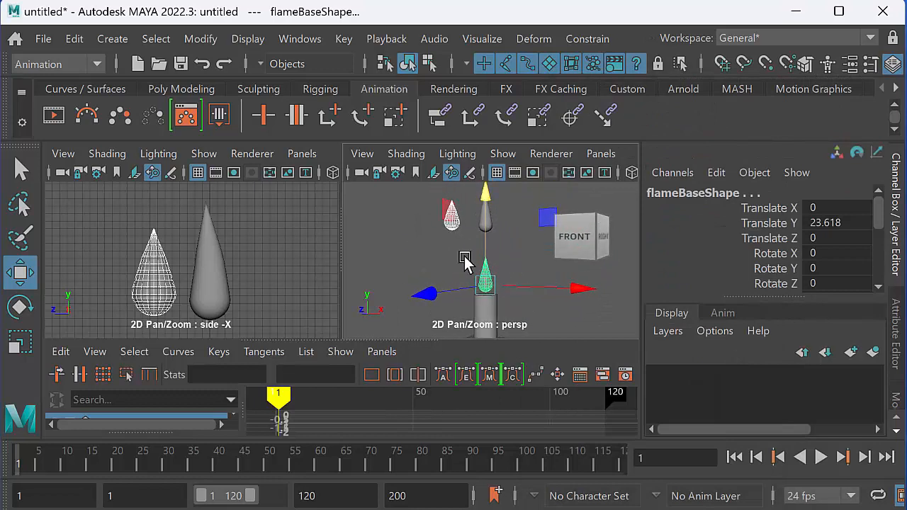
pyautogui.moveTo(465, 257); pyautogui.dragTo(528, 285)
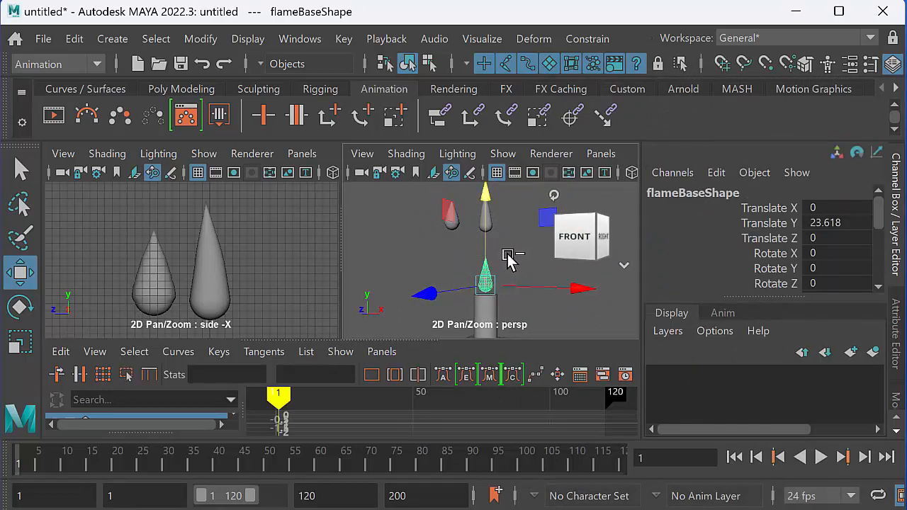
pyautogui.hotkey('ctrl', 'd')
pyautogui.moveTo(483, 238); pyautogui.dragTo(482, 176)
pyautogui.moveTo(574, 211); pyautogui.dragTo(464, 228)
pyautogui.moveTo(356, 248); pyautogui.dragTo(340, 261)
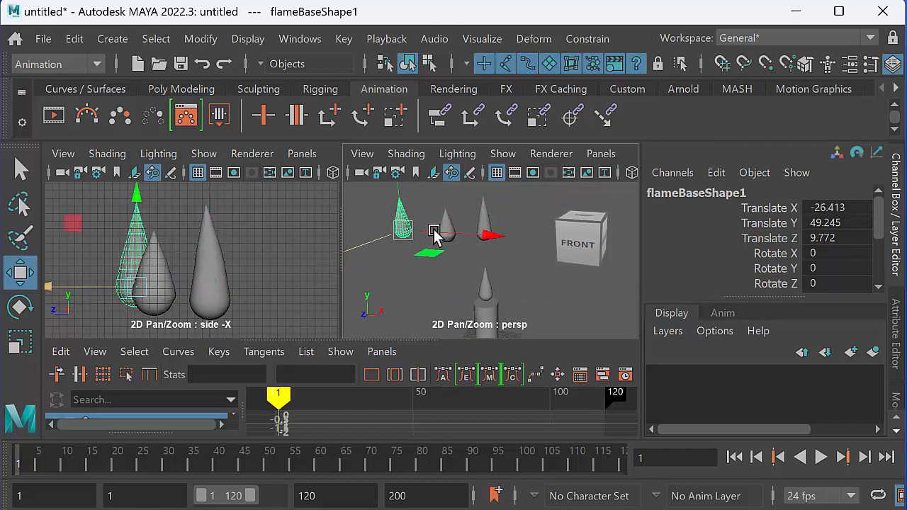
# Rename the newest flame copy as targetShape3.
pyautogui.click(688, 194)
pyautogui.click(736, 193)
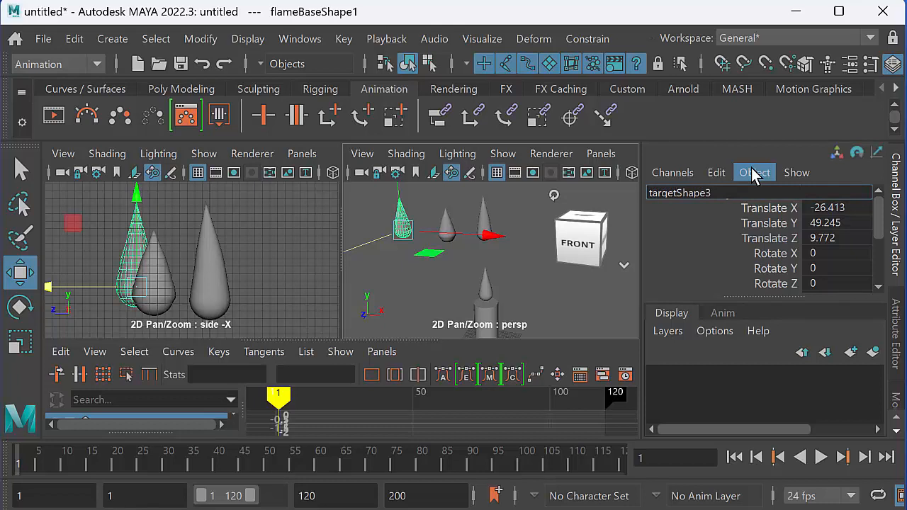
pyautogui.press('Return')
# Move targetShape3 clear of targetShape2 in the side view, at Translate Y 49.02 and Translate Z 15.413.
pyautogui.keyDown('alt'); pyautogui.moveTo(423, 242); pyautogui.dragTo(425, 272, button='middle'); pyautogui.keyUp('alt')
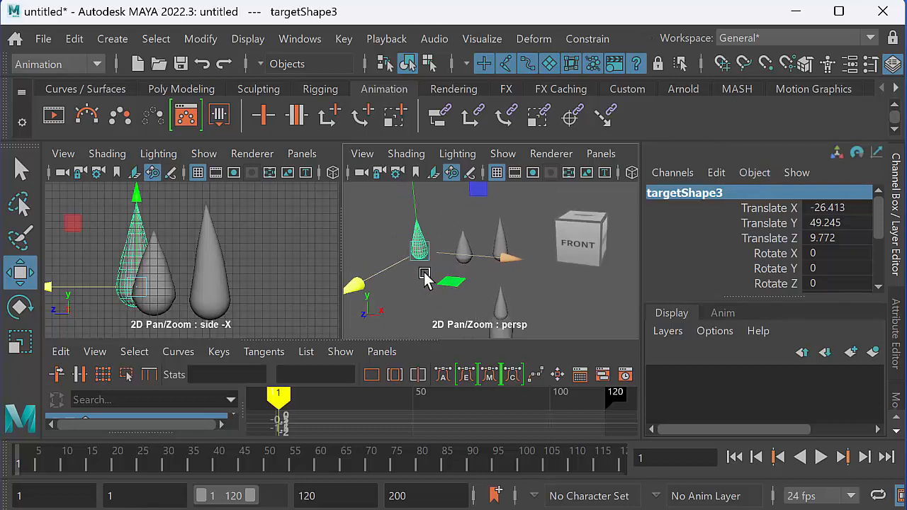
pyautogui.moveTo(361, 280); pyautogui.dragTo(345, 289)
pyautogui.press('space')
pyautogui.keyDown('alt'); pyautogui.moveTo(318, 270); pyautogui.dragTo(401, 283, button='middle'); pyautogui.keyUp('alt')
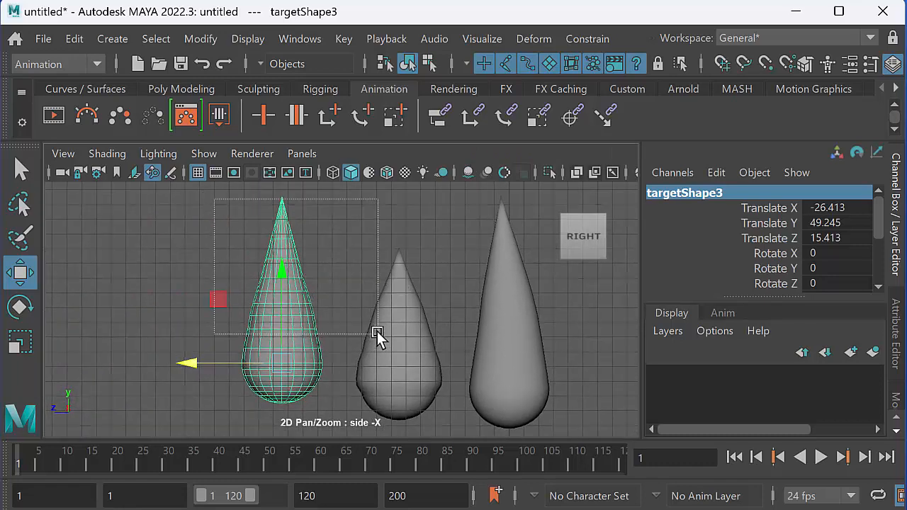
pyautogui.keyDown('shift'); pyautogui.click(377, 331); pyautogui.keyUp('shift')
pyautogui.moveTo(288, 269); pyautogui.dragTo(283, 285)
pyautogui.click(246, 276)
pyautogui.click(277, 246)
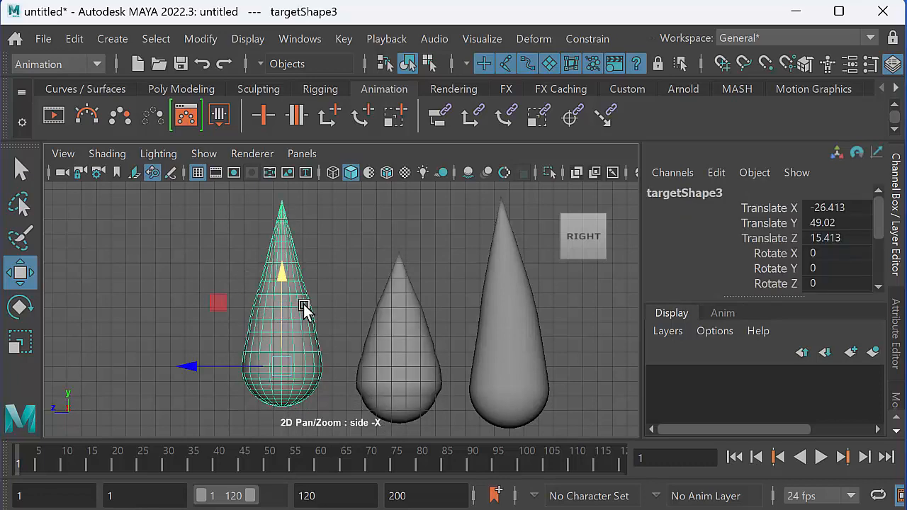
# Select the vertex rows in the upper part of targetShape3 and raise them slightly to lengthen the flame.
pyautogui.moveTo(269, 264); pyautogui.dragTo(211, 263, button='right')
pyautogui.moveTo(240, 219); pyautogui.dragTo(371, 323)
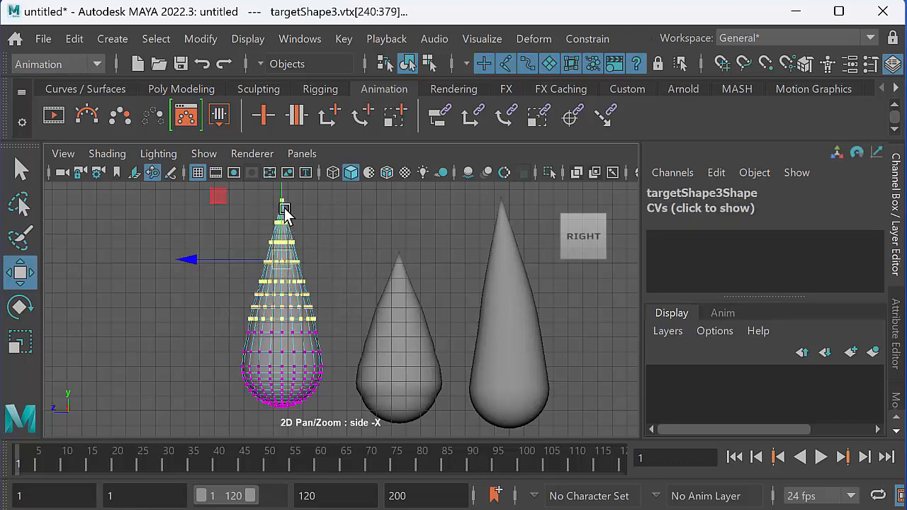
pyautogui.keyDown('alt'); pyautogui.moveTo(309, 264); pyautogui.dragTo(280, 295, button='middle'); pyautogui.keyUp('alt')
pyautogui.scroll(-1, 250, 281)
pyautogui.moveTo(255, 226); pyautogui.dragTo(255, 207)
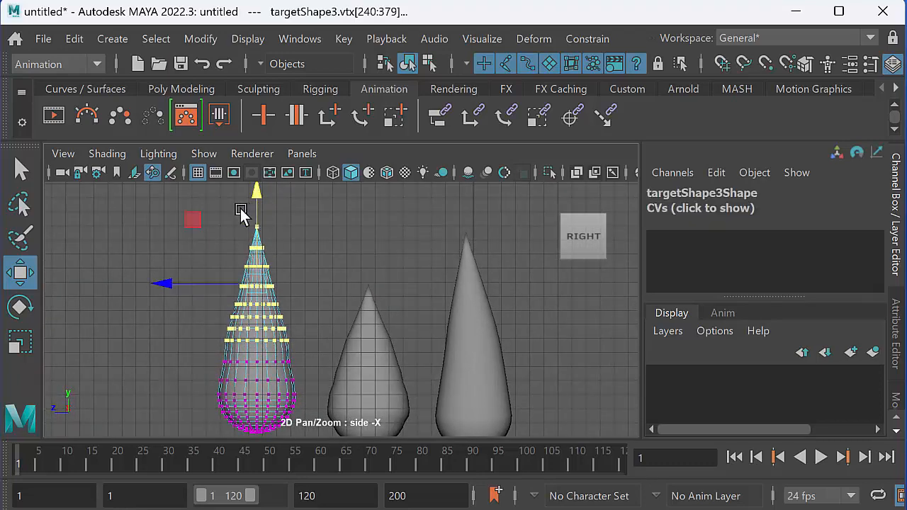
# Raise progressively smaller groups of vertex rows toward the tip of targetShape3 to stretch its upper body.
pyautogui.moveTo(182, 201); pyautogui.dragTo(330, 319)
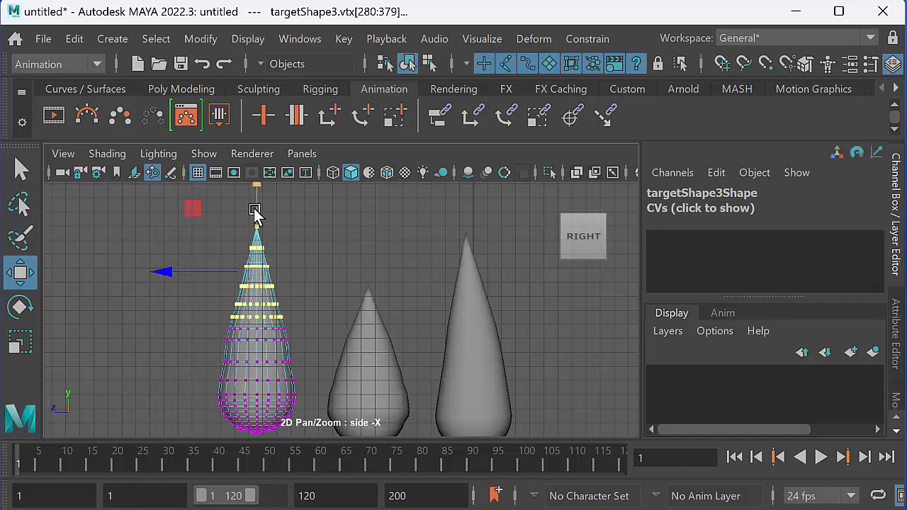
pyautogui.moveTo(256, 210); pyautogui.dragTo(331, 322)
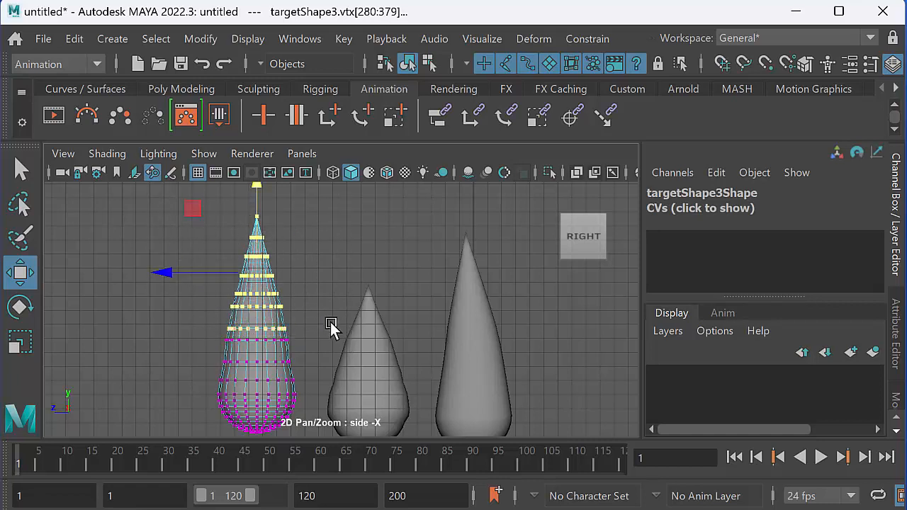
pyautogui.moveTo(258, 203); pyautogui.dragTo(256, 193)
pyautogui.keyDown('alt'); pyautogui.moveTo(211, 240); pyautogui.dragTo(214, 262, button='middle'); pyautogui.keyUp('alt')
pyautogui.moveTo(157, 202); pyautogui.dragTo(326, 309)
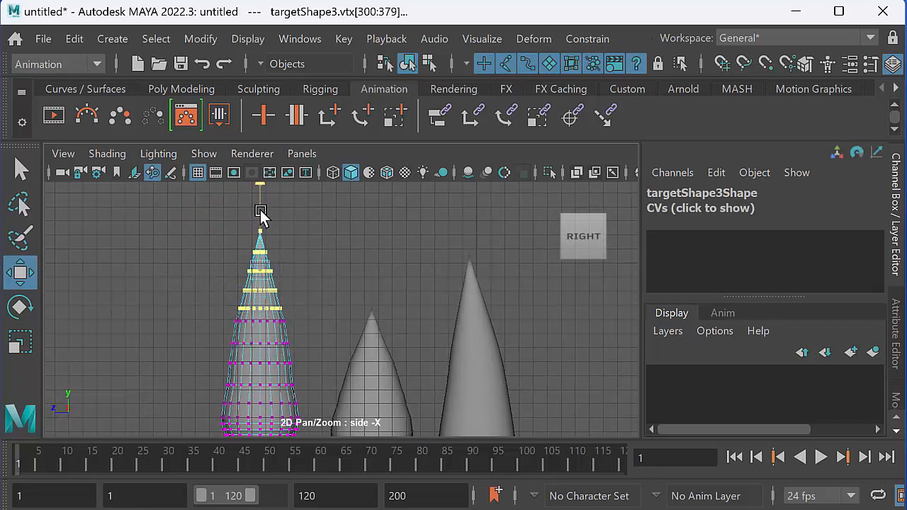
pyautogui.moveTo(260, 211); pyautogui.dragTo(259, 205)
# Rotate the upper vertex rows of targetShape3 toward targetShape2 and shift them slightly in the same direction.
pyautogui.moveTo(171, 207); pyautogui.dragTo(348, 353)
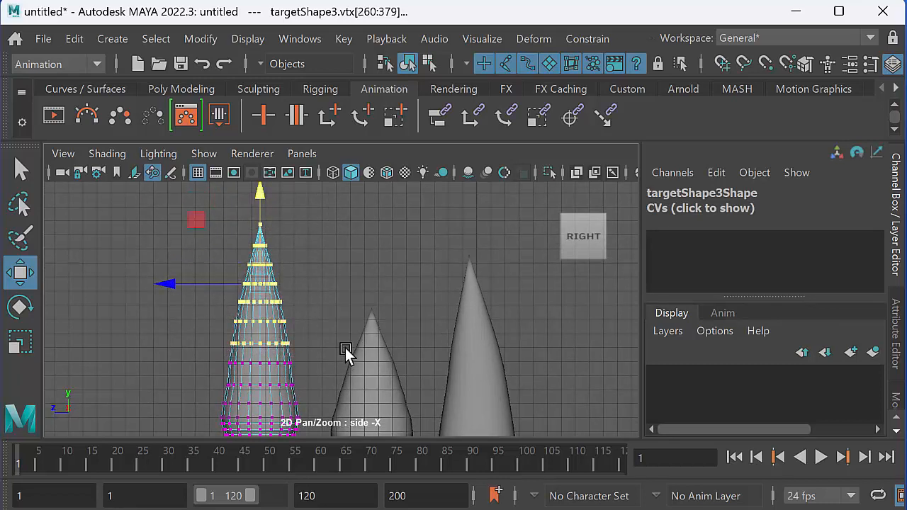
pyautogui.press('e')
pyautogui.moveTo(337, 257)
pyautogui.mouseDown()
pyautogui.moveTo(346, 258)
pyautogui.moveTo(340, 265)
pyautogui.mouseUp()
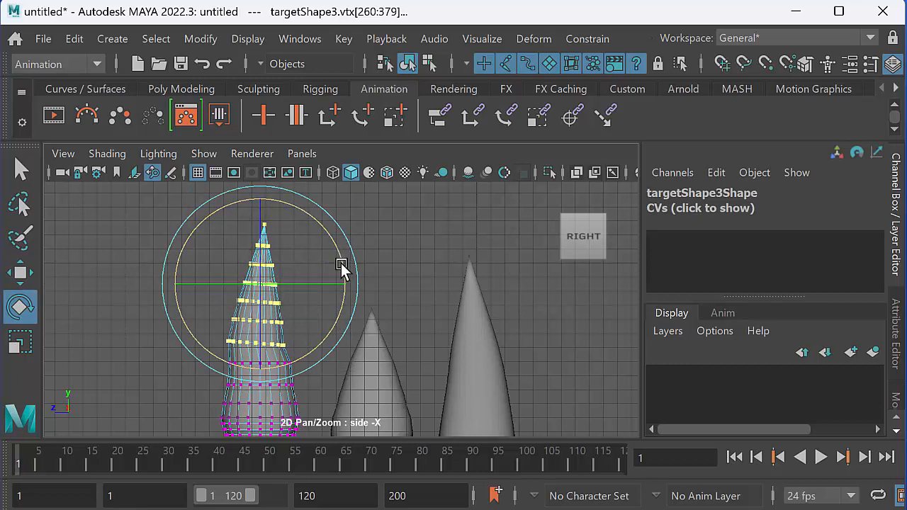
pyautogui.press('w')
pyautogui.moveTo(166, 285); pyautogui.dragTo(173, 283)
# Undo the stray vertex move, tilt a smaller group of targetShape3's top rows further toward targetShape2, and return to object mode.
pyautogui.moveTo(191, 216); pyautogui.dragTo(271, 257)
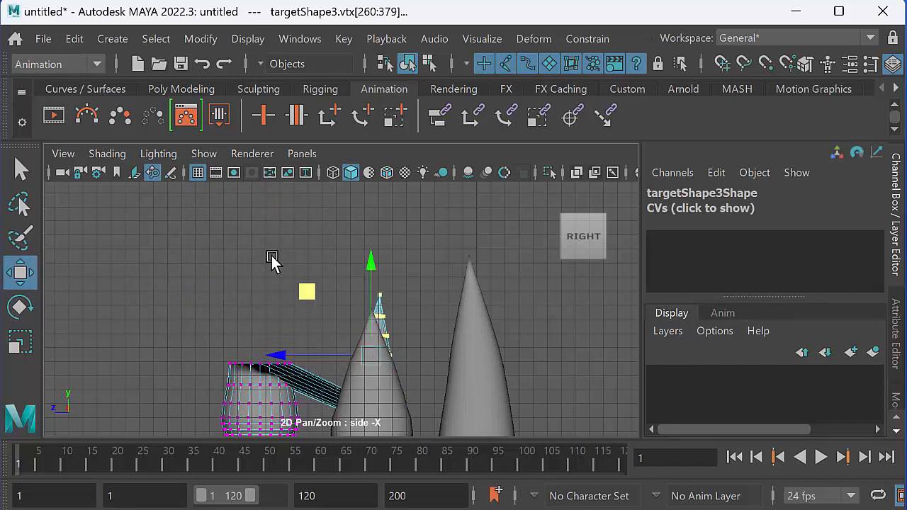
pyautogui.hotkey('ctrl', 'z')
pyautogui.moveTo(137, 210); pyautogui.dragTo(350, 326)
pyautogui.press('e')
pyautogui.moveTo(332, 267); pyautogui.dragTo(219, 265)
pyautogui.press('w')
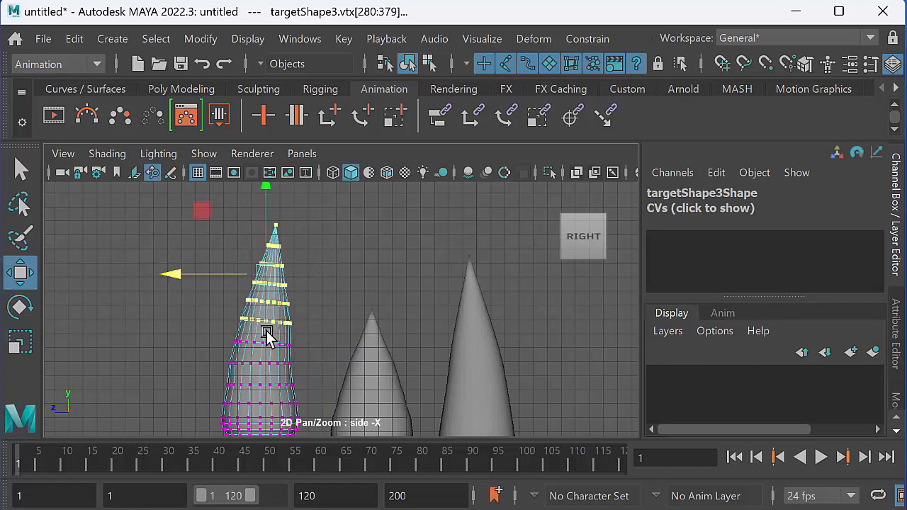
pyautogui.moveTo(265, 335); pyautogui.dragTo(351, 228, button='right')
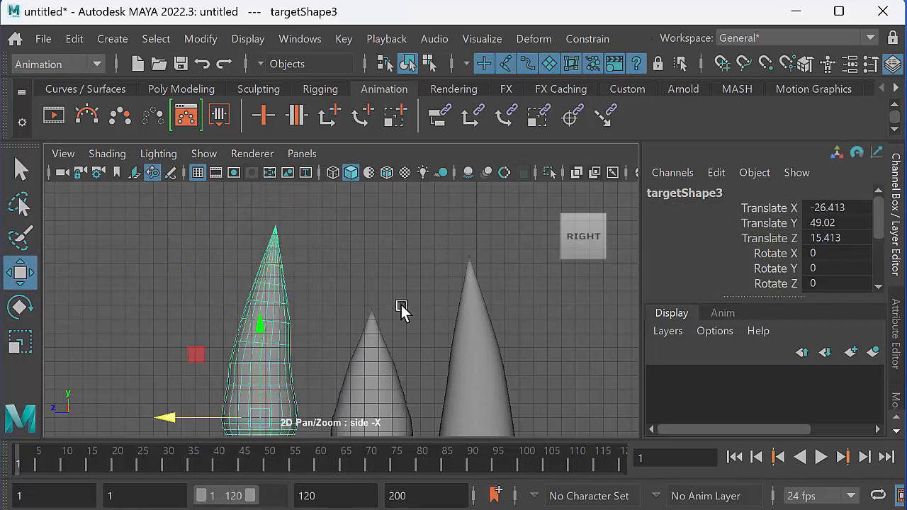
# Select flameBaseShape together with targetShape3 and add targetShape3 as a target of the existing blend shape.
pyautogui.keyDown('alt'); pyautogui.moveTo(396, 312); pyautogui.dragTo(400, 273, button='middle'); pyautogui.keyUp('alt')
pyautogui.keyDown('alt'); pyautogui.moveTo(400, 272); pyautogui.dragTo(308, 275, button='right'); pyautogui.keyUp('alt')
pyautogui.moveTo(316, 304)
pyautogui.keyDown('alt'); pyautogui.mouseDown(button='middle')
pyautogui.moveTo(297, 317)
pyautogui.moveTo(306, 310)
pyautogui.mouseUp(button='middle'); pyautogui.keyUp('alt')
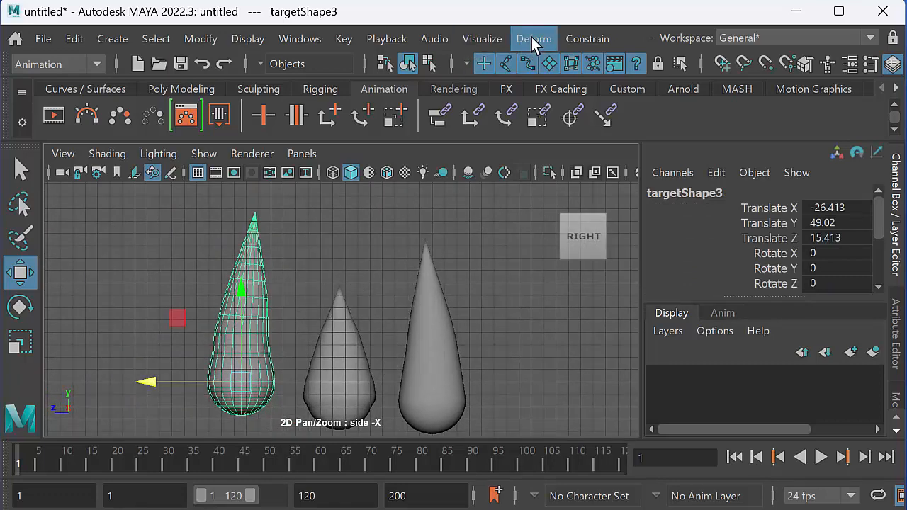
pyautogui.keyDown('alt'); pyautogui.moveTo(439, 310); pyautogui.dragTo(442, 281, button='middle'); pyautogui.keyUp('alt')
pyautogui.keyDown('alt'); pyautogui.moveTo(443, 281); pyautogui.dragTo(234, 298, button='right'); pyautogui.keyUp('alt')
pyautogui.keyDown('alt'); pyautogui.moveTo(307, 365); pyautogui.dragTo(342, 303, button='middle'); pyautogui.keyUp('alt')
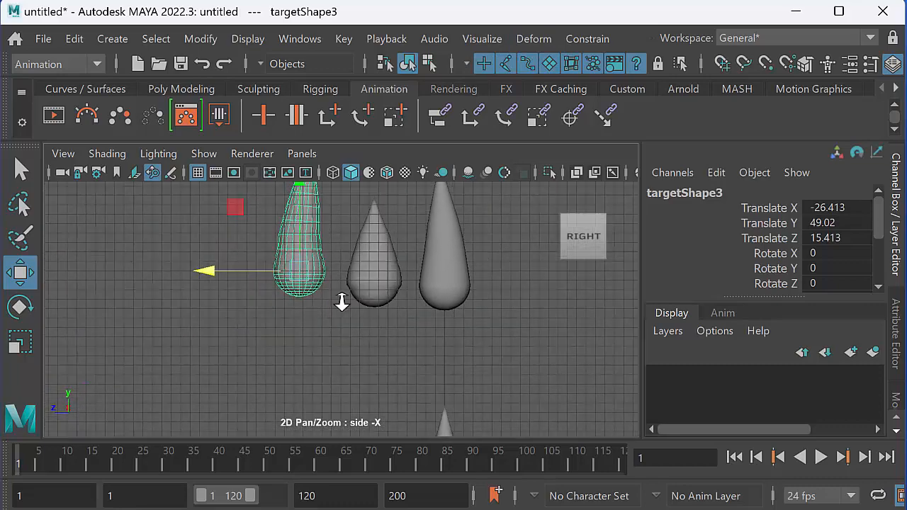
pyautogui.keyDown('alt'); pyautogui.moveTo(341, 303); pyautogui.dragTo(263, 350, button='right'); pyautogui.keyUp('alt')
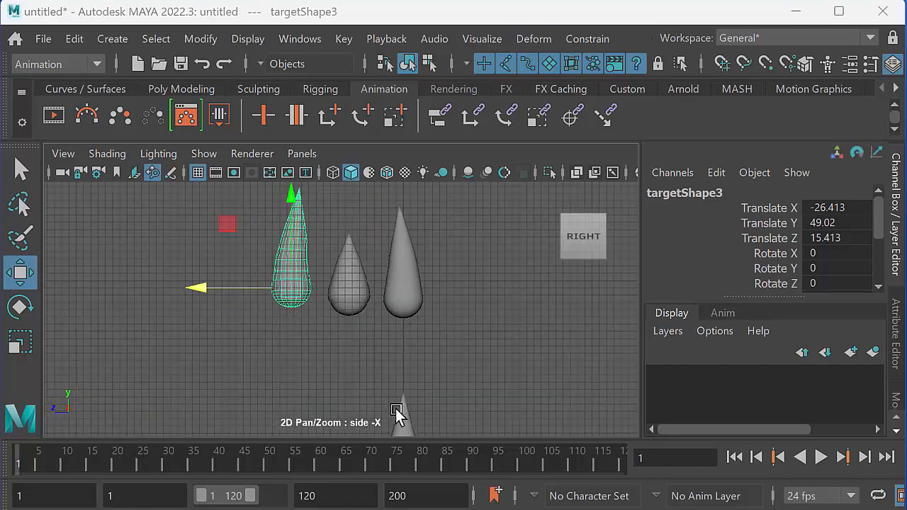
pyautogui.moveTo(405, 415); pyautogui.dragTo(408, 367)
pyautogui.keyDown('alt'); pyautogui.moveTo(407, 364); pyautogui.dragTo(403, 339, button='middle'); pyautogui.keyUp('alt')
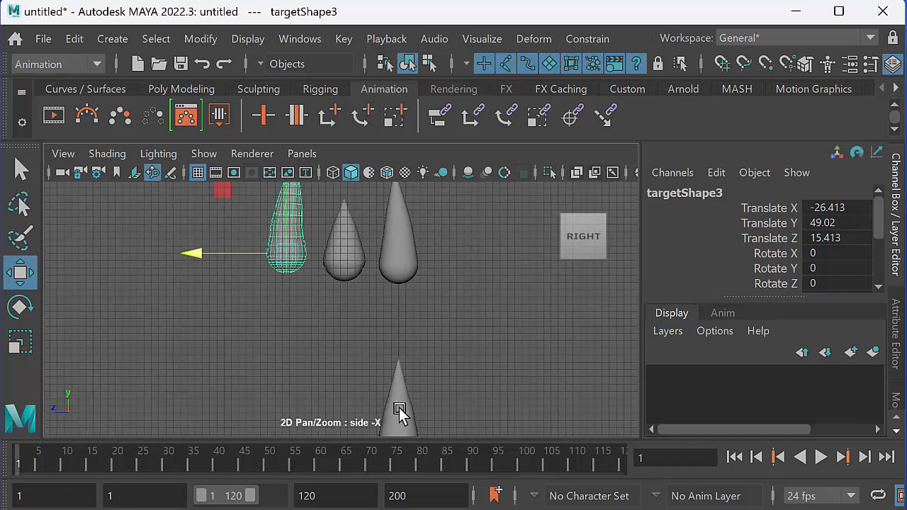
pyautogui.keyDown('shift'); pyautogui.click(400, 406); pyautogui.keyUp('shift')
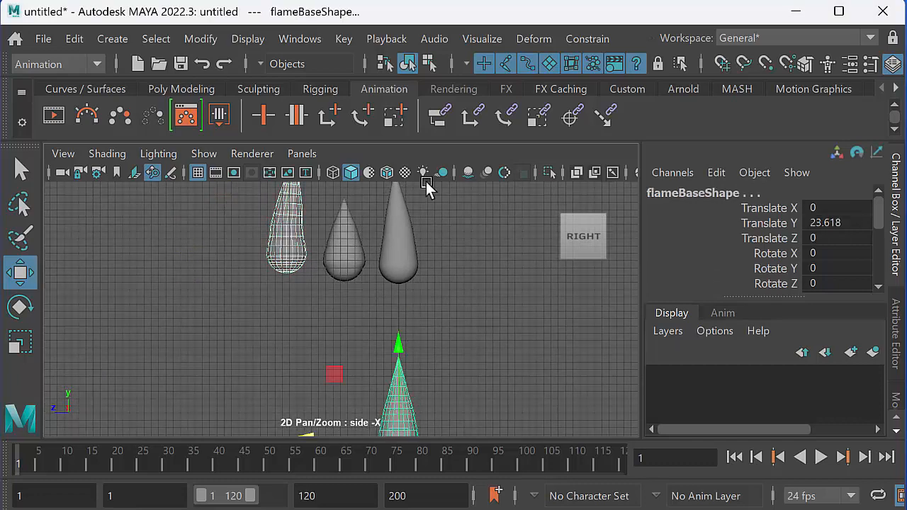
pyautogui.click(530, 39)
pyautogui.moveTo(677, 490)
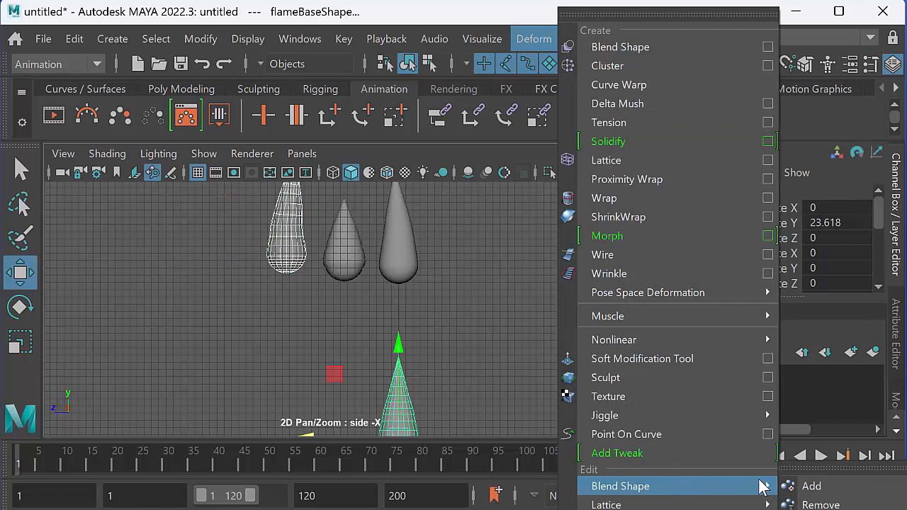
pyautogui.click(807, 487)
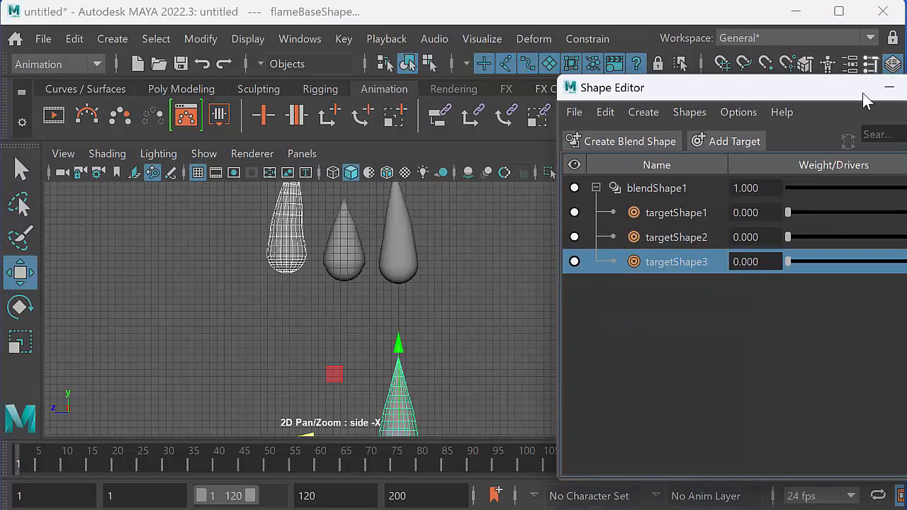
# Set the targetShape3 weight to 0 in the Shape Editor, and narrow and reposition the editor window clear of the flames.
pyautogui.moveTo(819, 85); pyautogui.dragTo(689, 58)
pyautogui.moveTo(658, 236); pyautogui.dragTo(634, 239)
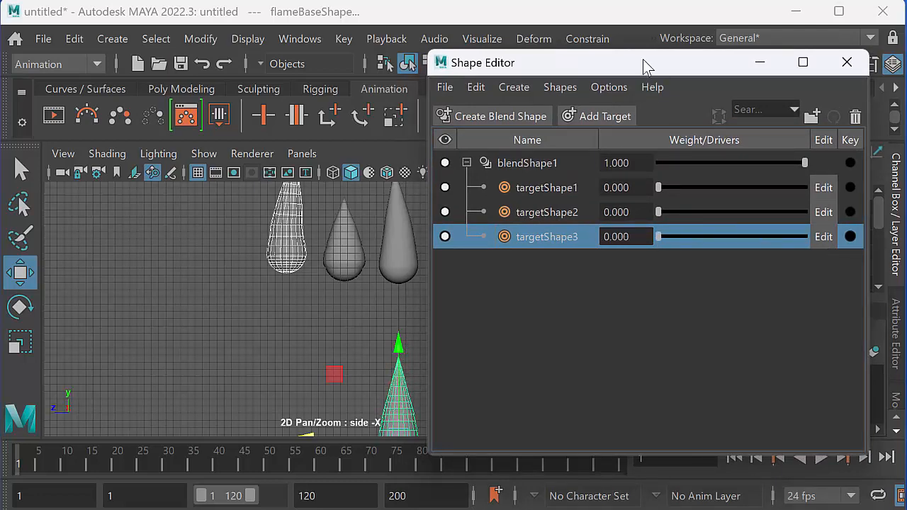
pyautogui.moveTo(644, 61); pyautogui.dragTo(624, 71)
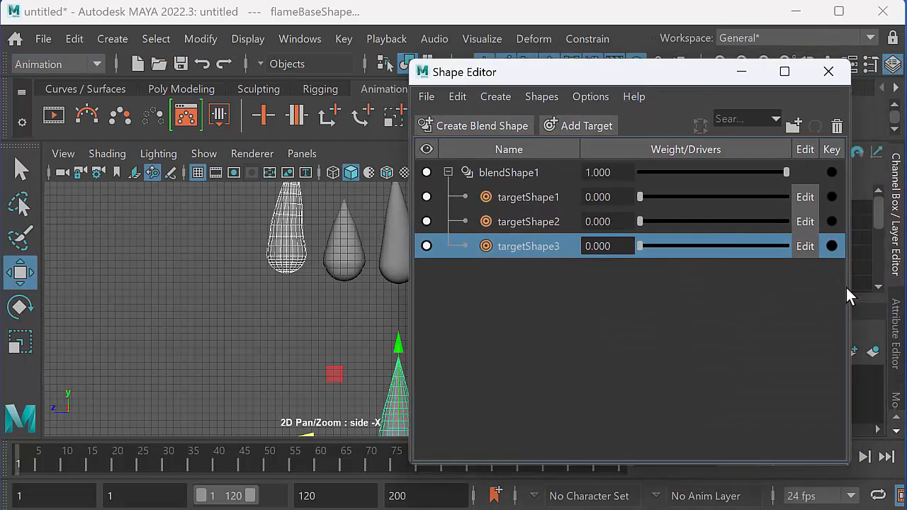
pyautogui.moveTo(850, 282); pyautogui.dragTo(805, 284)
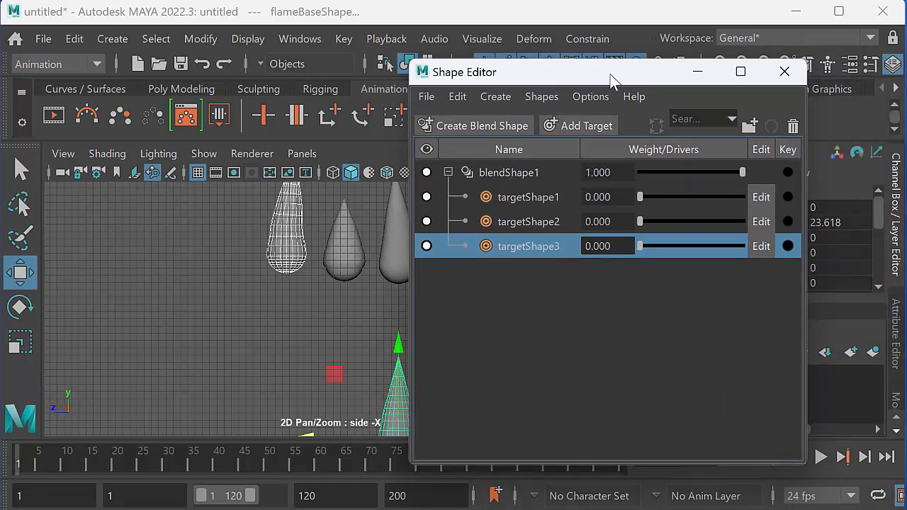
pyautogui.moveTo(586, 85); pyautogui.dragTo(631, 79)
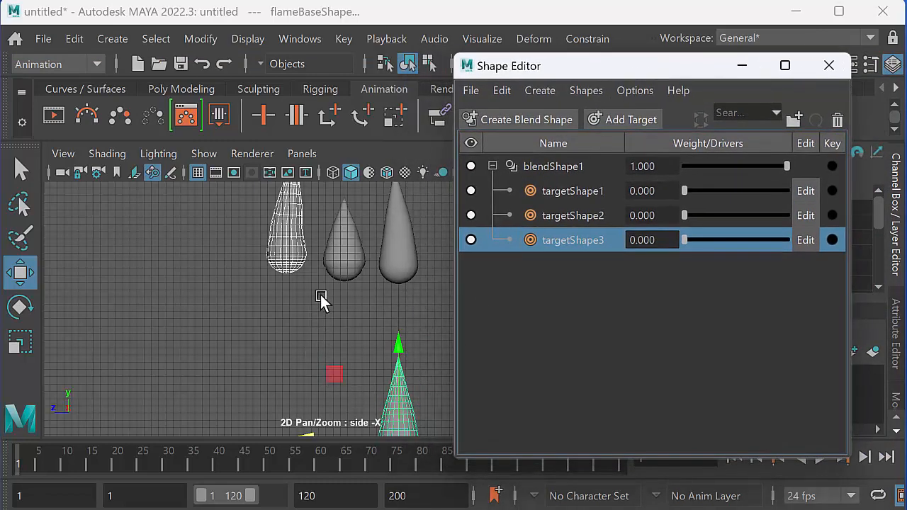